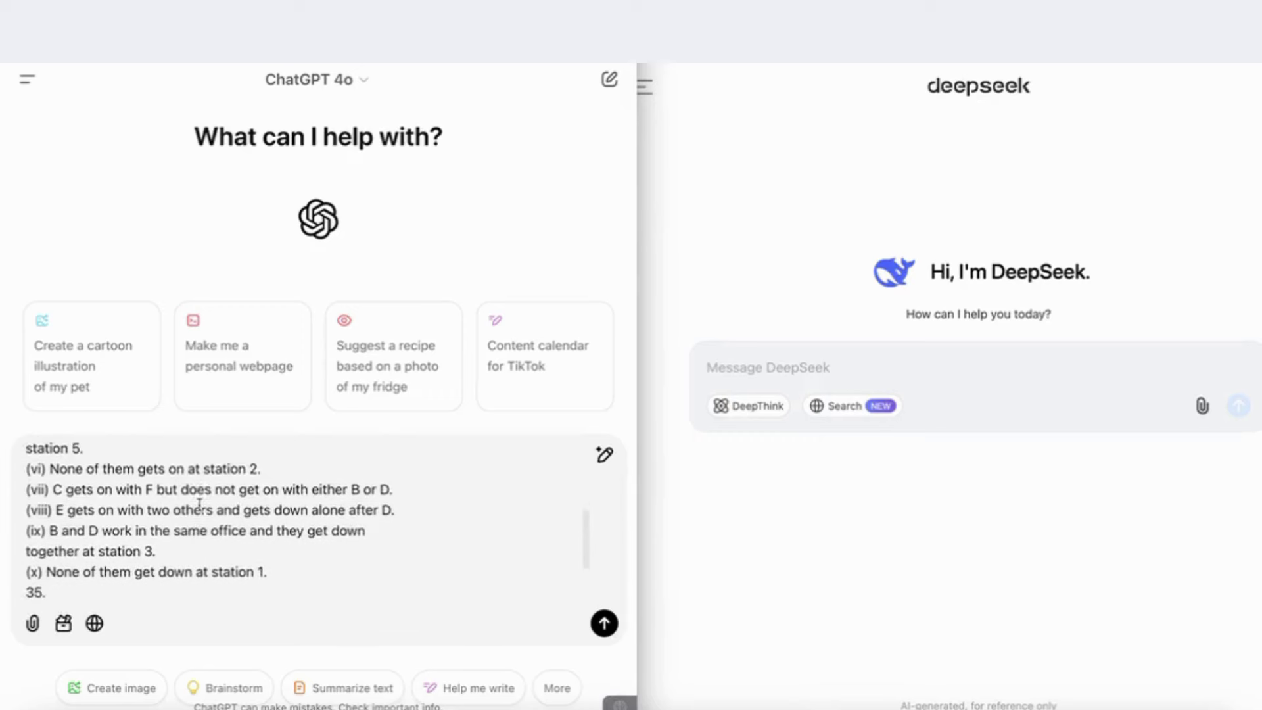
Delete the stray question number line "35." from the train-station puzzle in the ChatGPT prompt.
scroll(199, 504, "up", 5)
scroll(199, 504, "up", 1)
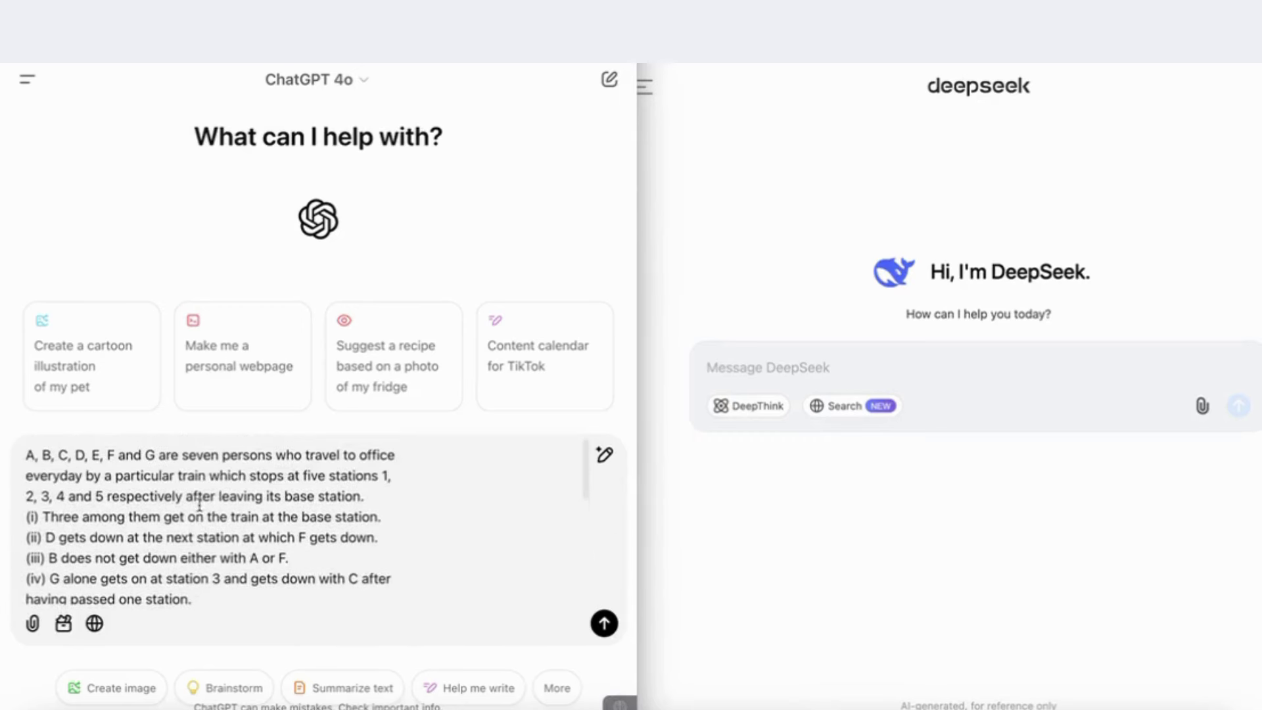
scroll(182, 525, "down", 1)
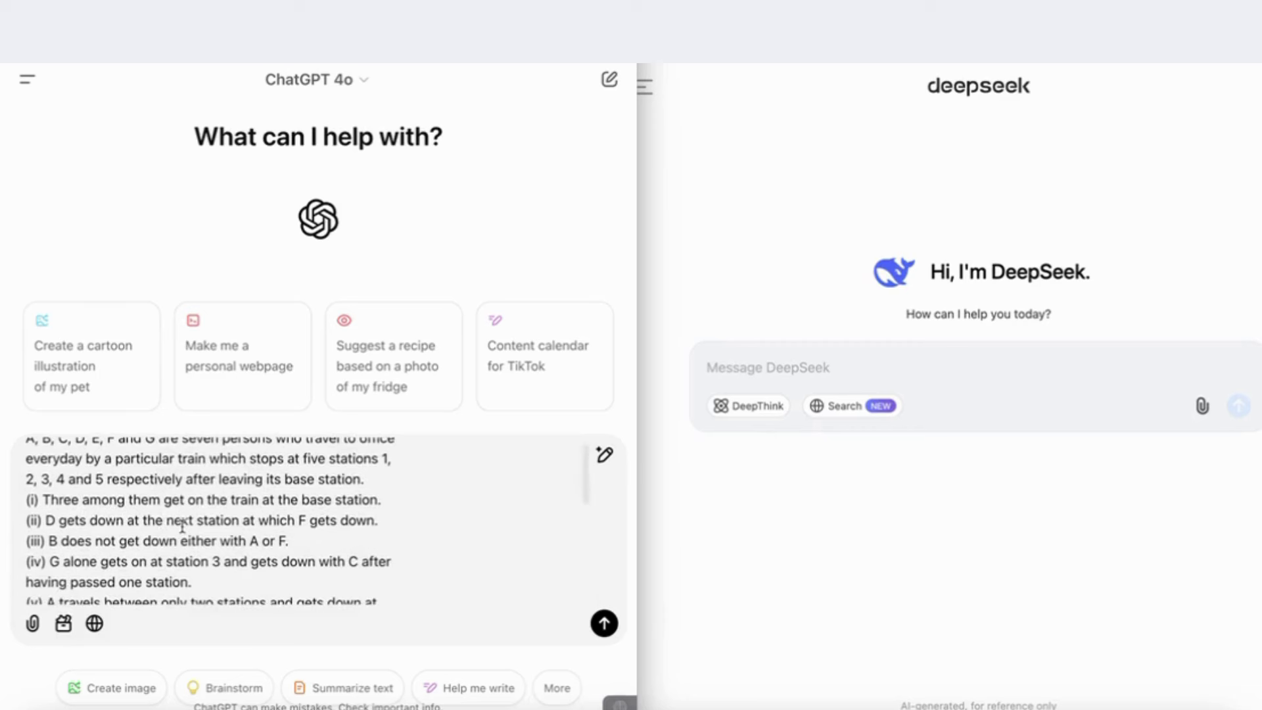
scroll(182, 526, "down", 1)
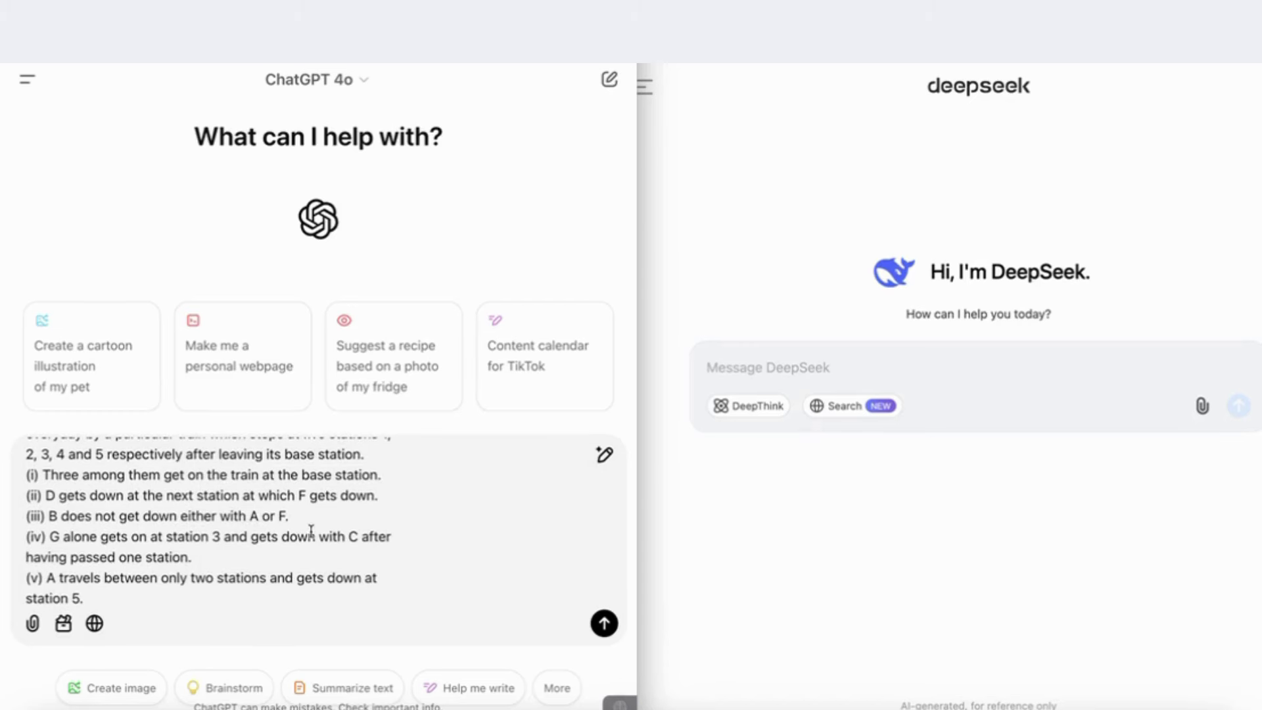
scroll(310, 530, "down", 2)
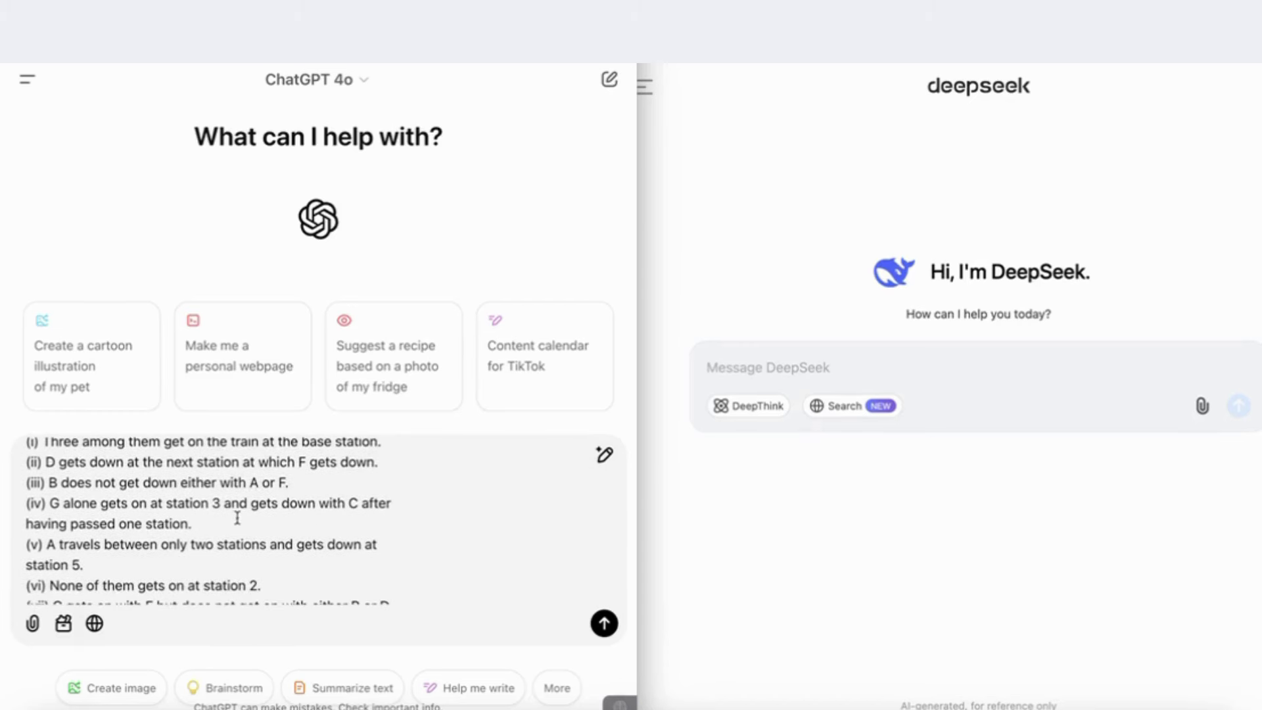
scroll(237, 518, "down", 5)
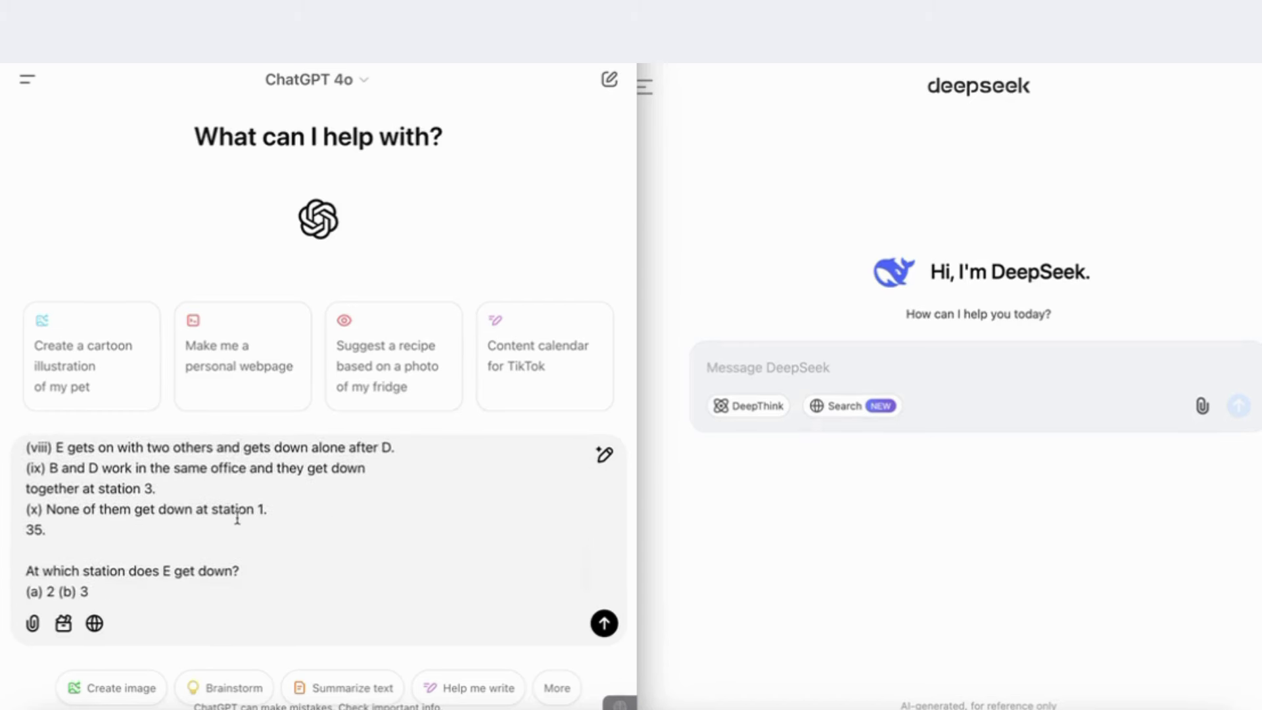
scroll(199, 535, "down", 1)
left_click(197, 535)
key("BackSpace")
key("BackSpace")
key("BackSpace")
key("BackSpace")
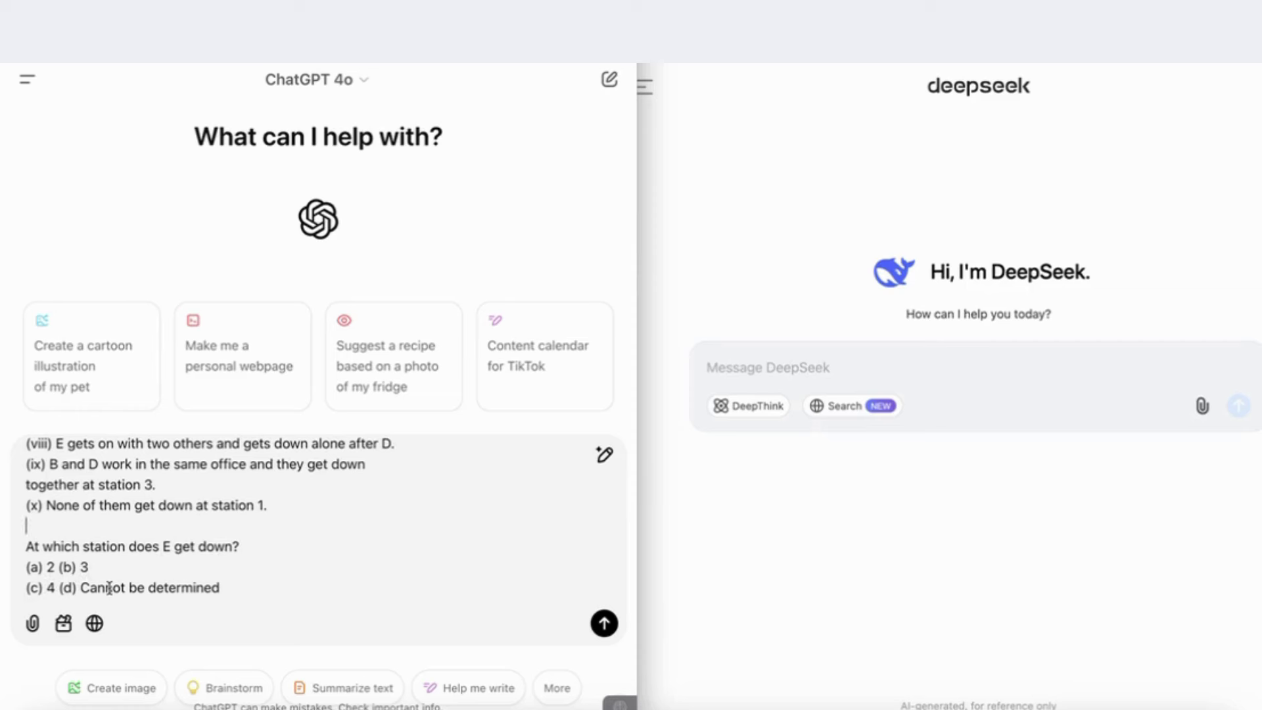
Enter the same seven-person train puzzle as the DeepSeek prompt and submit it to both ChatGPT and DeepSeek.
left_click(756, 368)
type("A, B, C, D, E, F and G are seven persons who travel to office everyday by a particular train which stops at five stations 1, 2, 3, 4 and 5 respectively after leaving its base station. (i) Three among them get on the train at the base station. (ii) D gets down at the next station at which F gets down. (iii) B does not get down either with A or F. (iv) G alone gets on at station 3 and gets down with C after having passed one station. (v) A travels between only two stations and gets down at station 5. (vi) None of them gets on at station 2. (vii) C gets on with F but does not get on with either B or D. (viii) E gets on with two others and gets down alone after D. (ix) B and D work in the same office and they get down together at station 3. (x) None of them get down at station 1.  At which station does E get down? (a) 2 (b) 3 (c) 4 (d) Cannot be determined")
scroll(768, 336, "up", 5)
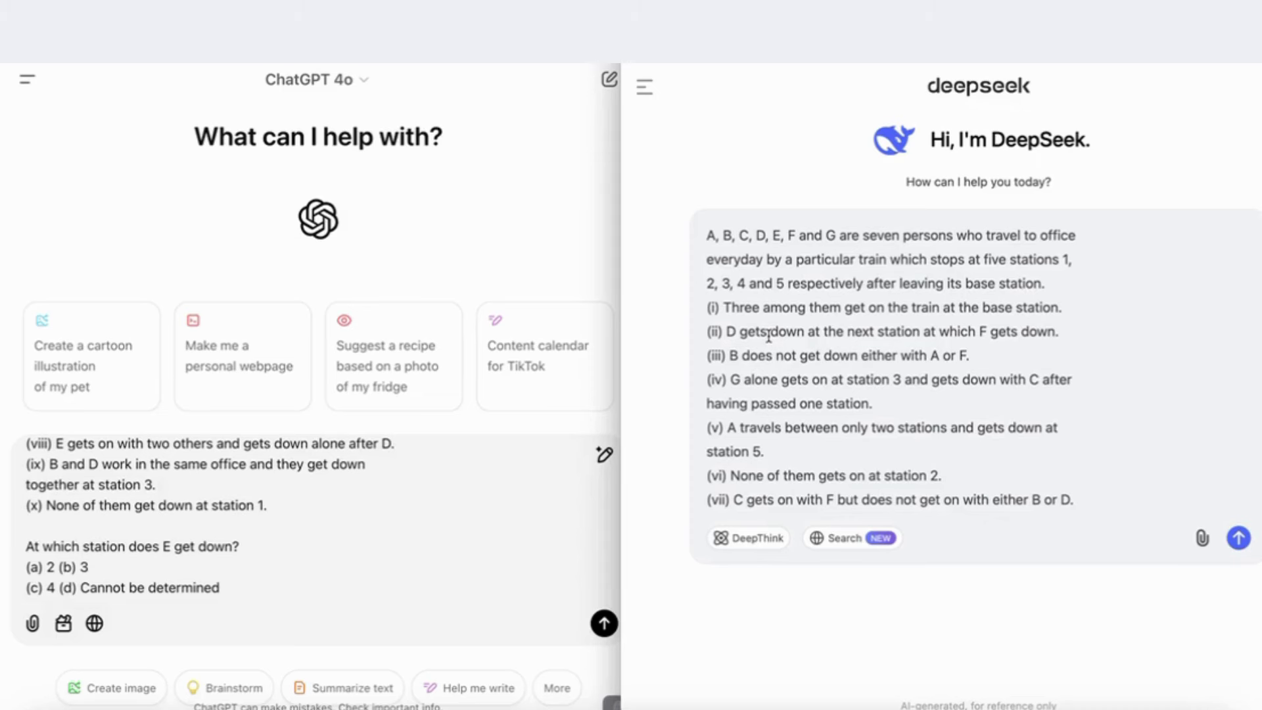
left_click(604, 623)
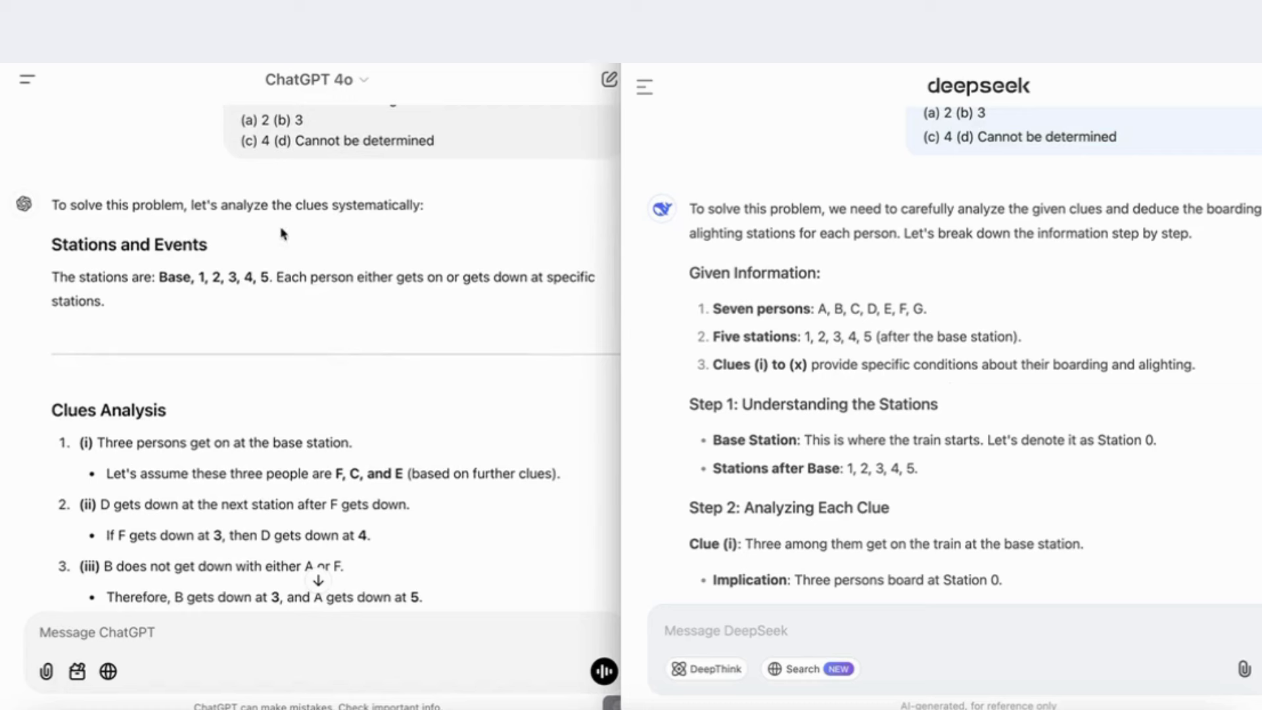
Read ChatGPT's solution from the clue analysis through the person locations to its final answer for where E gets down.
scroll(335, 241, "down", 1)
scroll(335, 240, "down", 1)
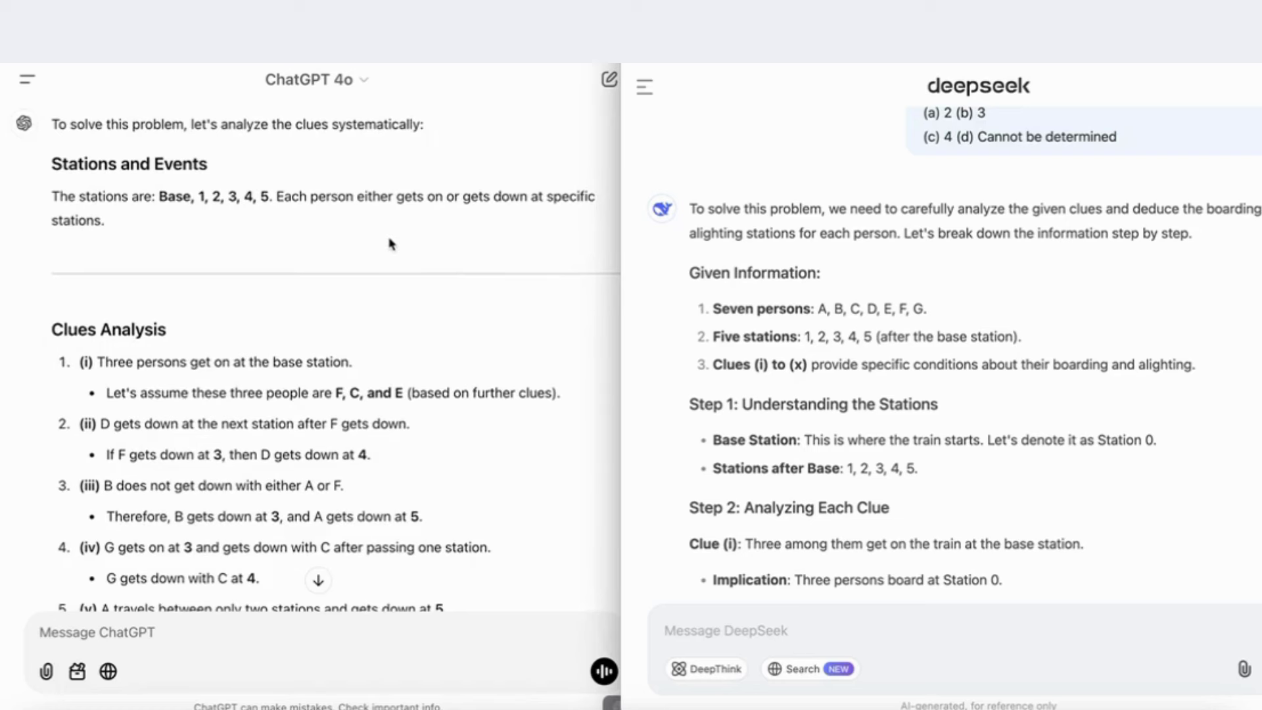
scroll(391, 243, "down", 6)
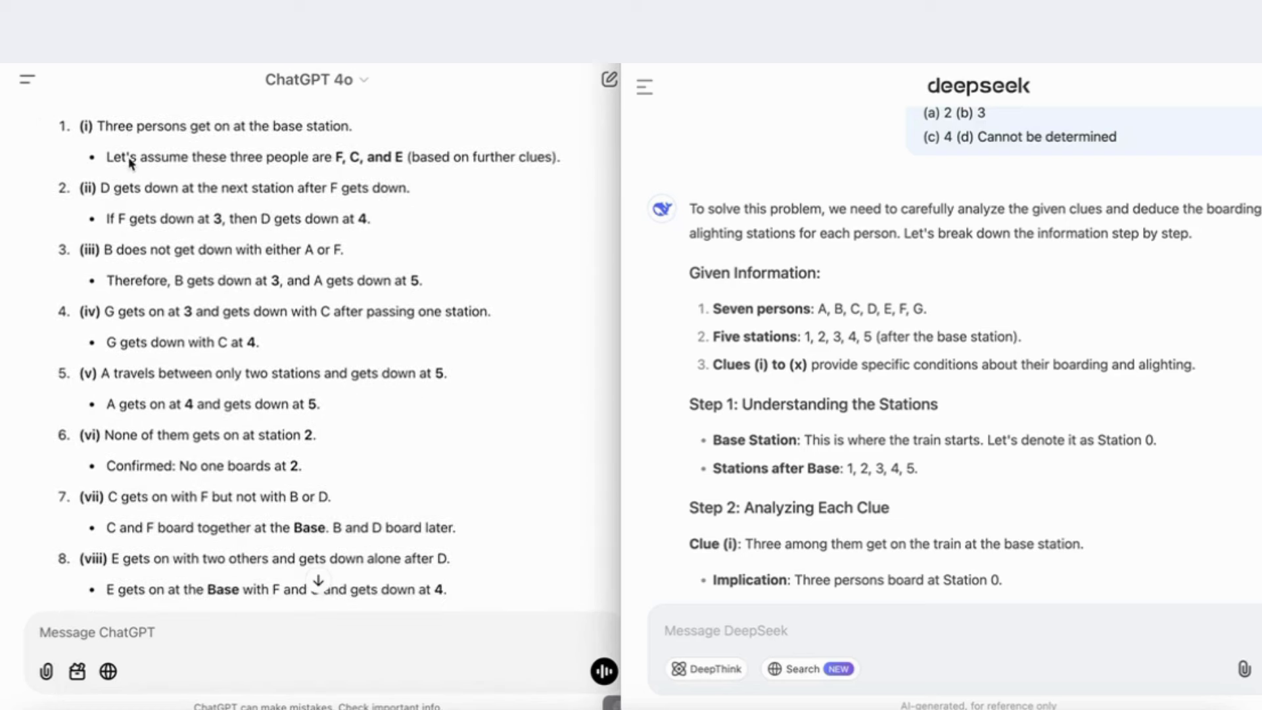
scroll(128, 156, "up", 1)
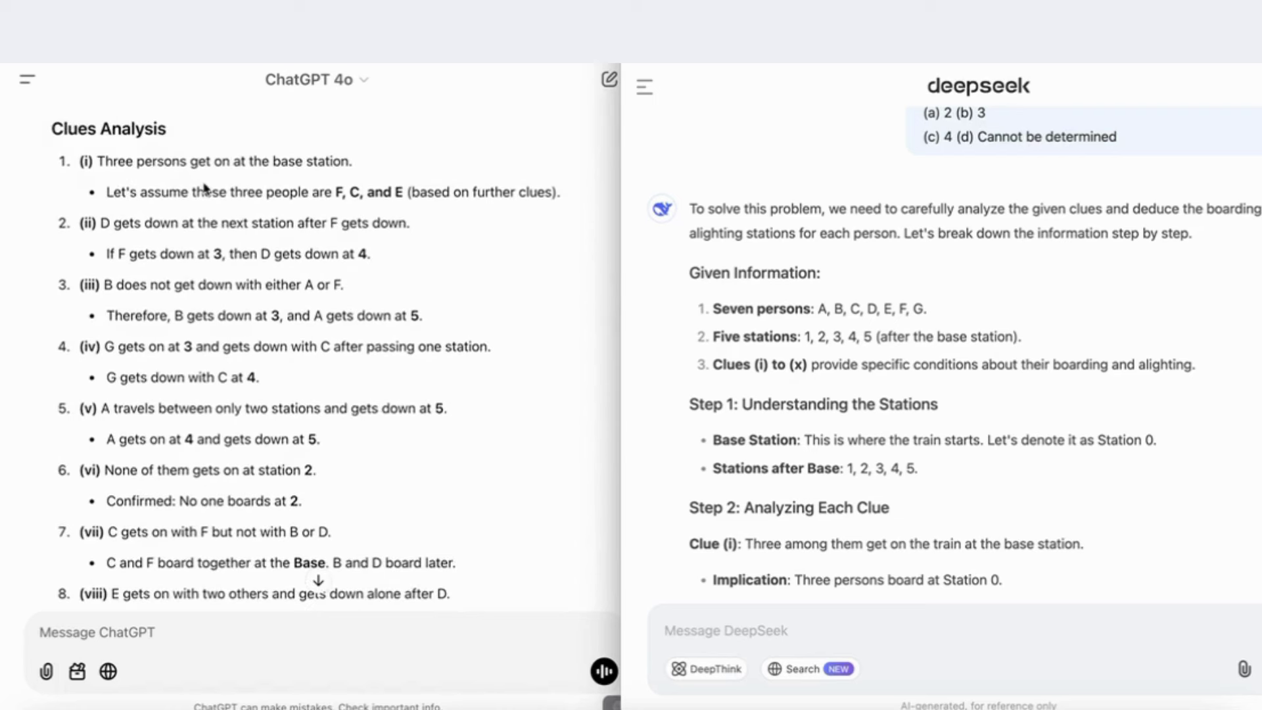
scroll(279, 210, "down", 2)
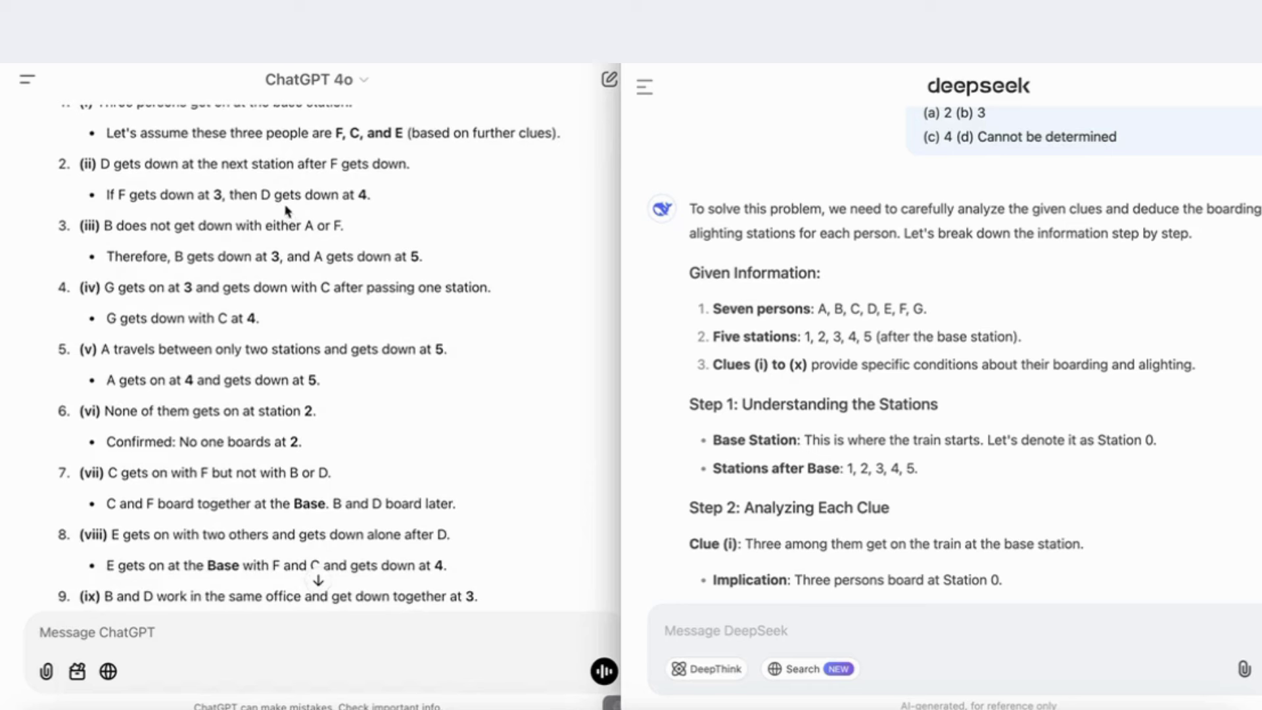
scroll(283, 211, "down", 10)
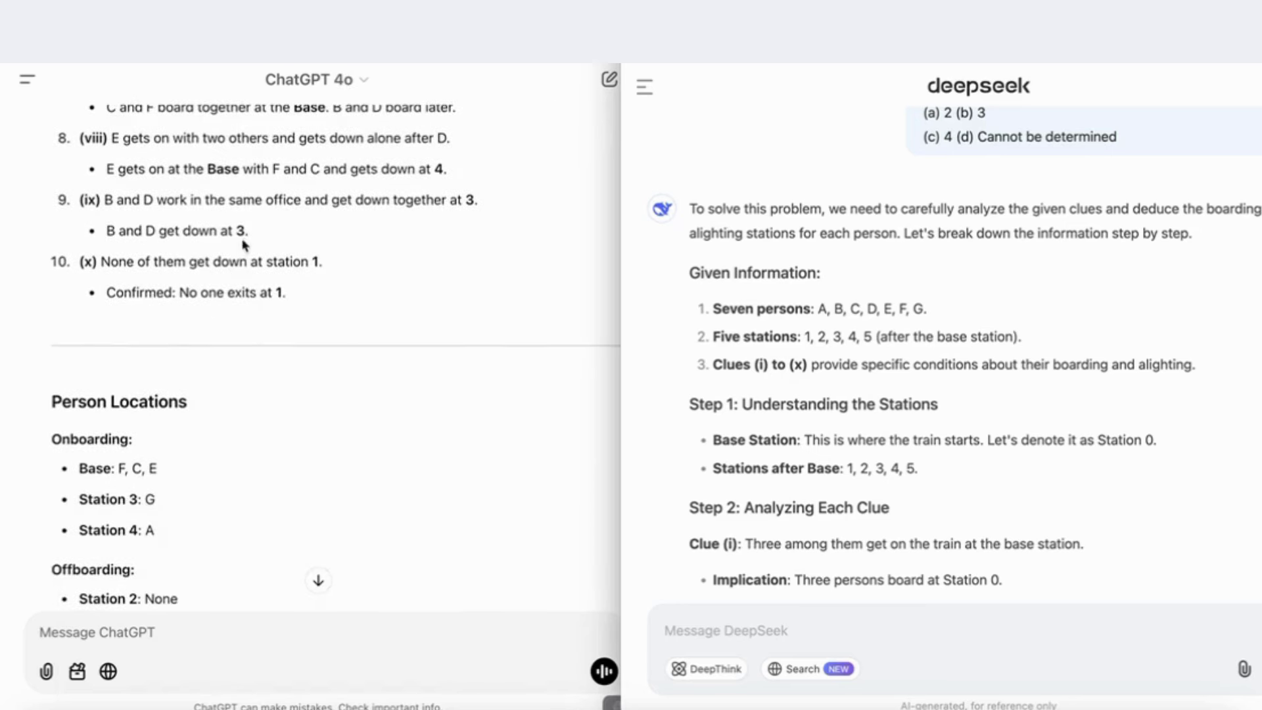
scroll(271, 315, "down", 2)
scroll(271, 315, "down", 4)
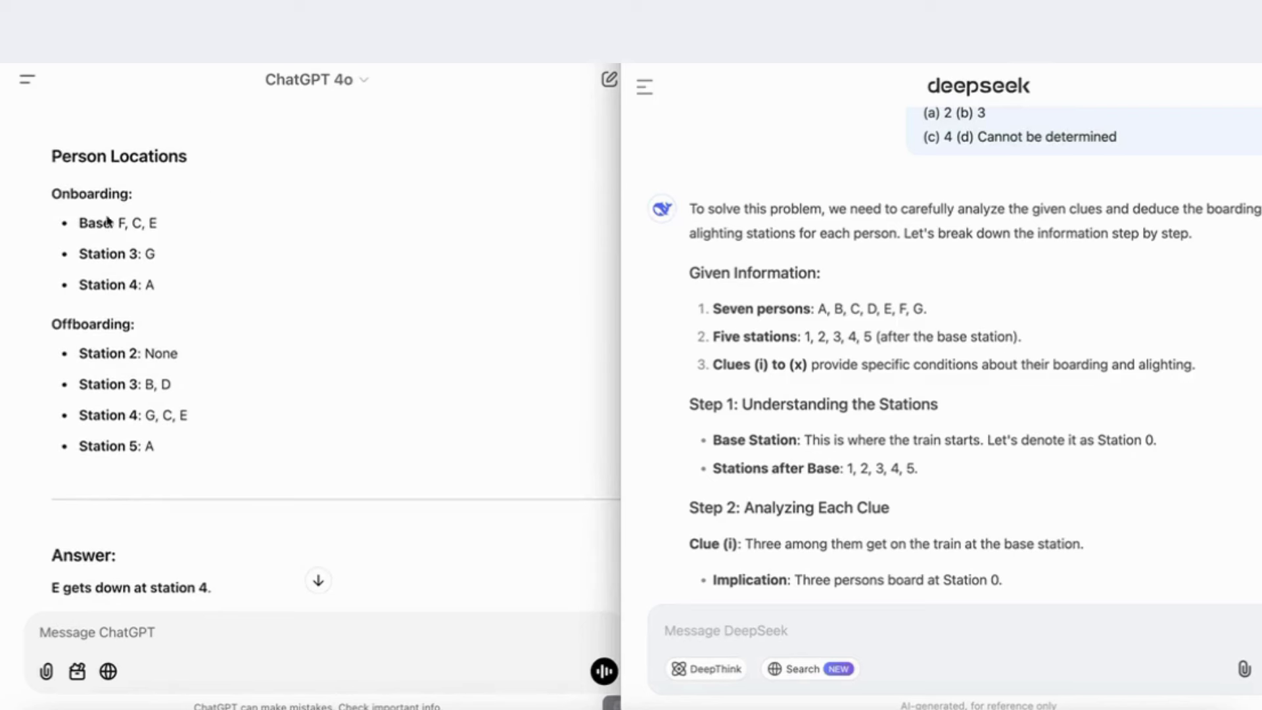
scroll(144, 417, "down", 2)
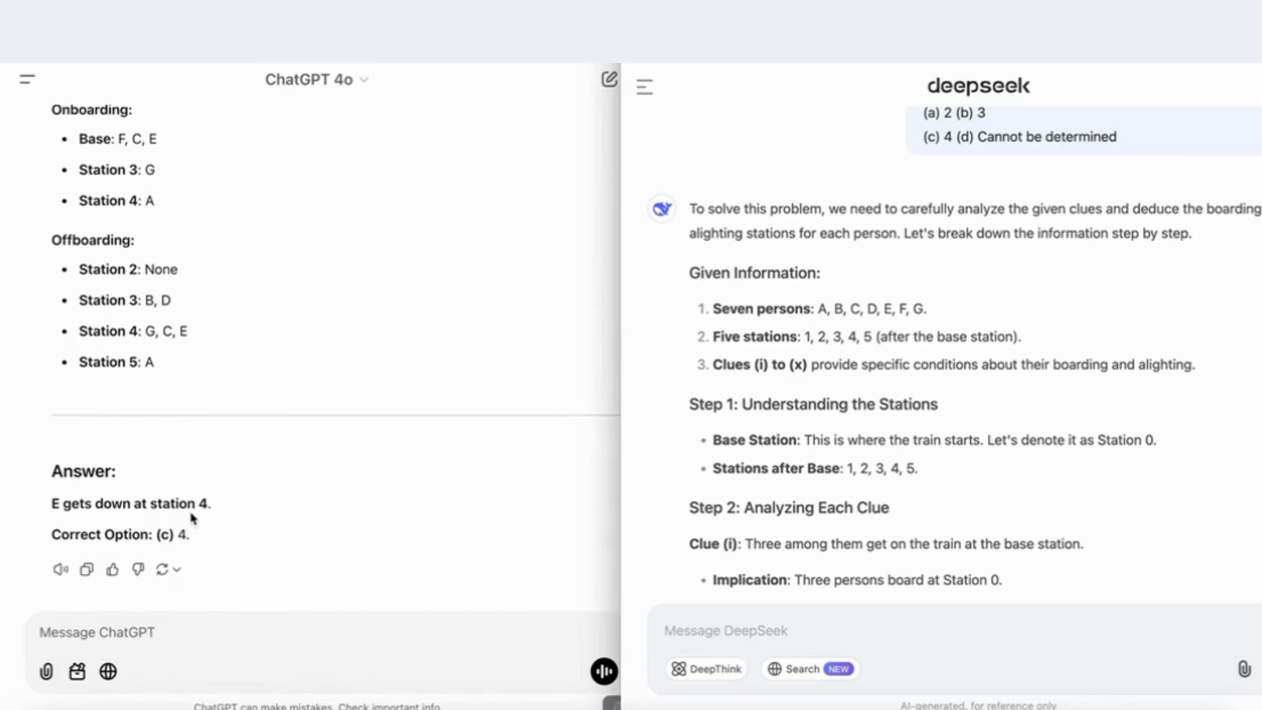
scroll(723, 433, "down", 1)
scroll(779, 424, "up", 1)
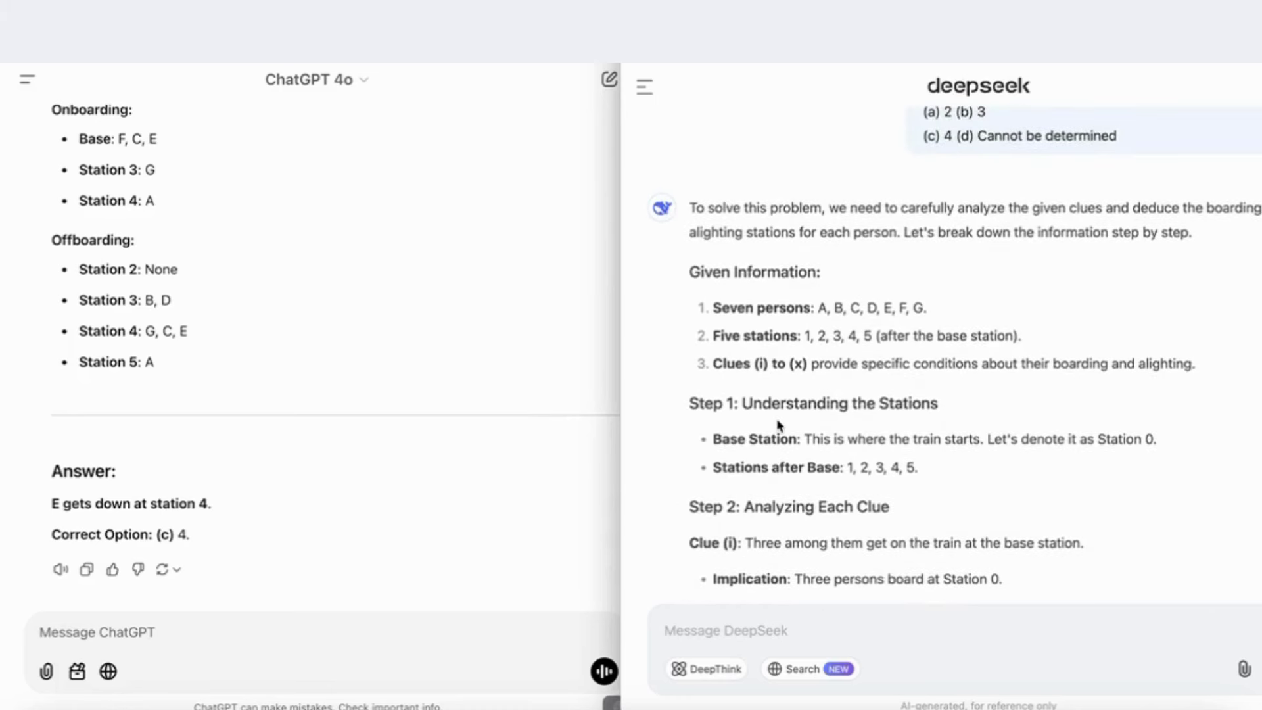
Examine DeepSeek's given information, station setup and clue-by-clue implications, comparing them with ChatGPT's clue analysis.
scroll(778, 424, "down", 1)
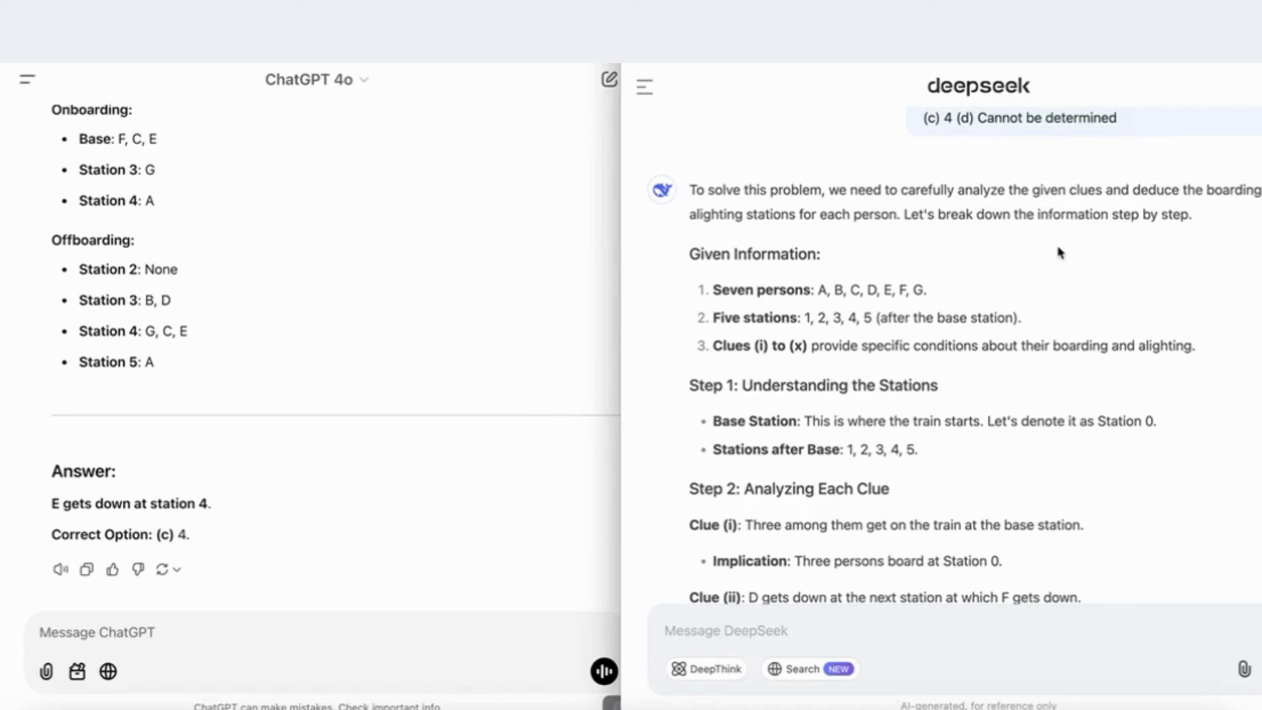
scroll(1059, 252, "down", 1)
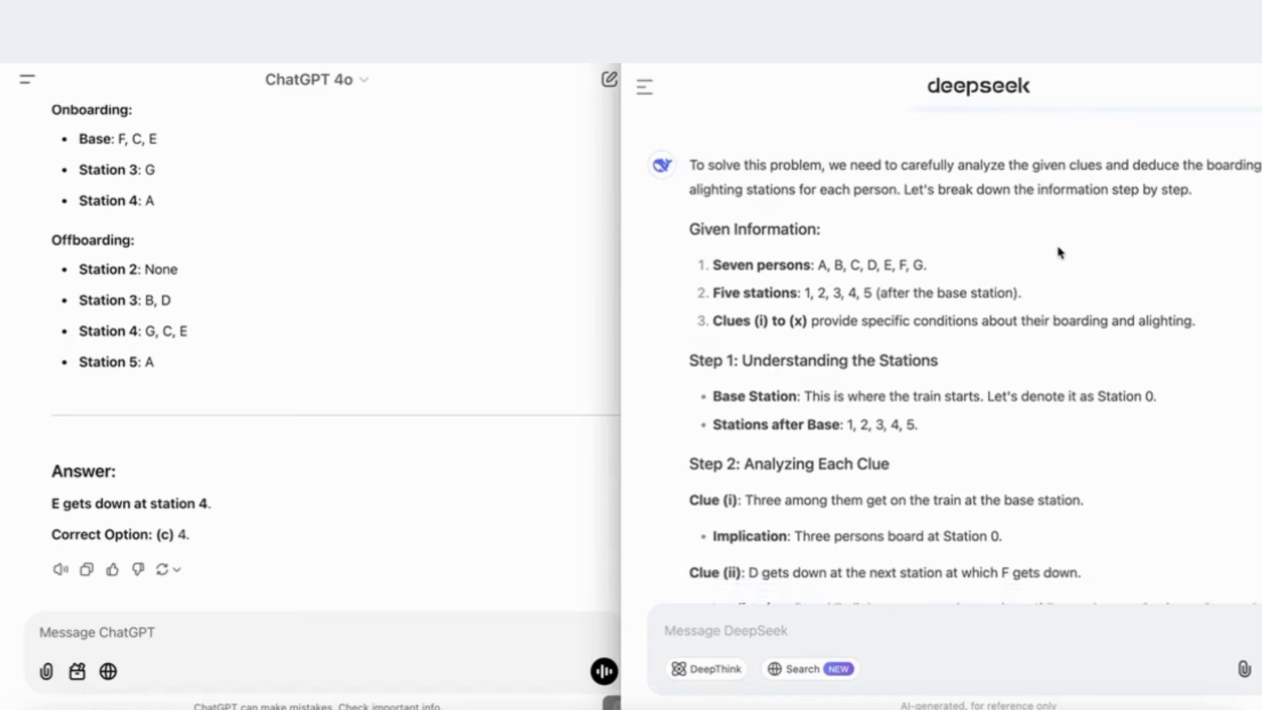
scroll(880, 246, "up", 1)
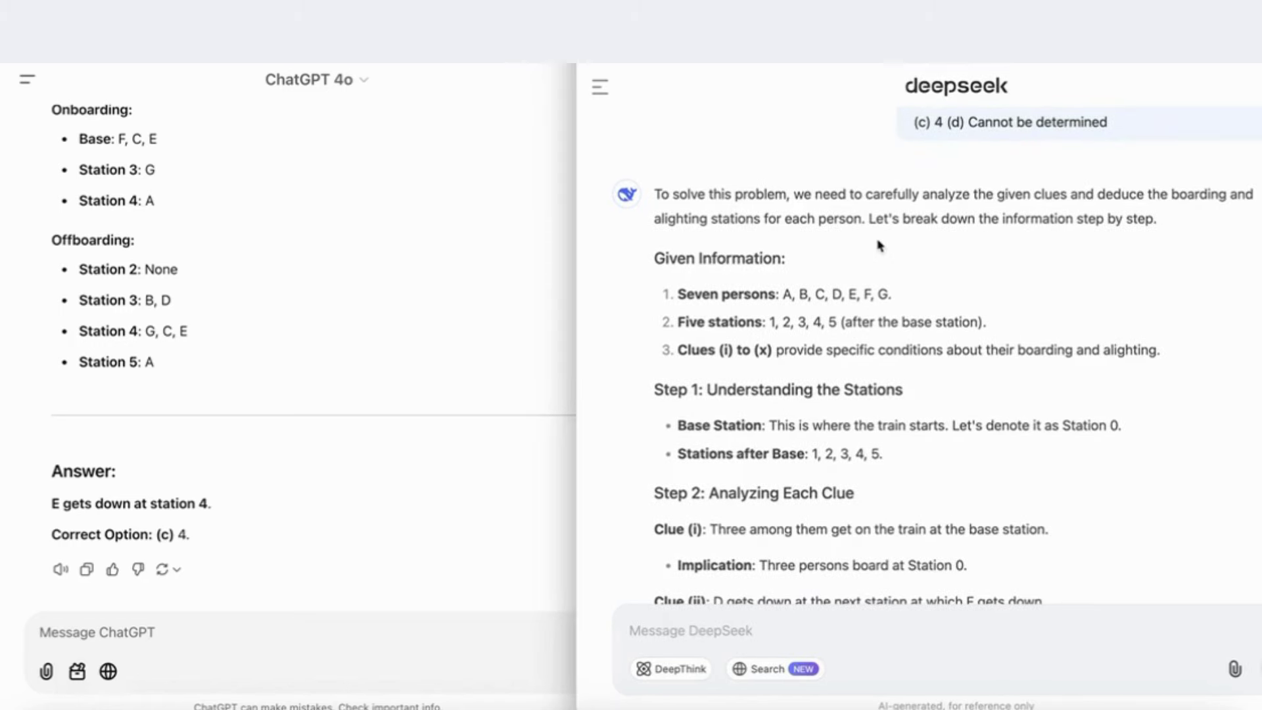
scroll(879, 246, "down", 2)
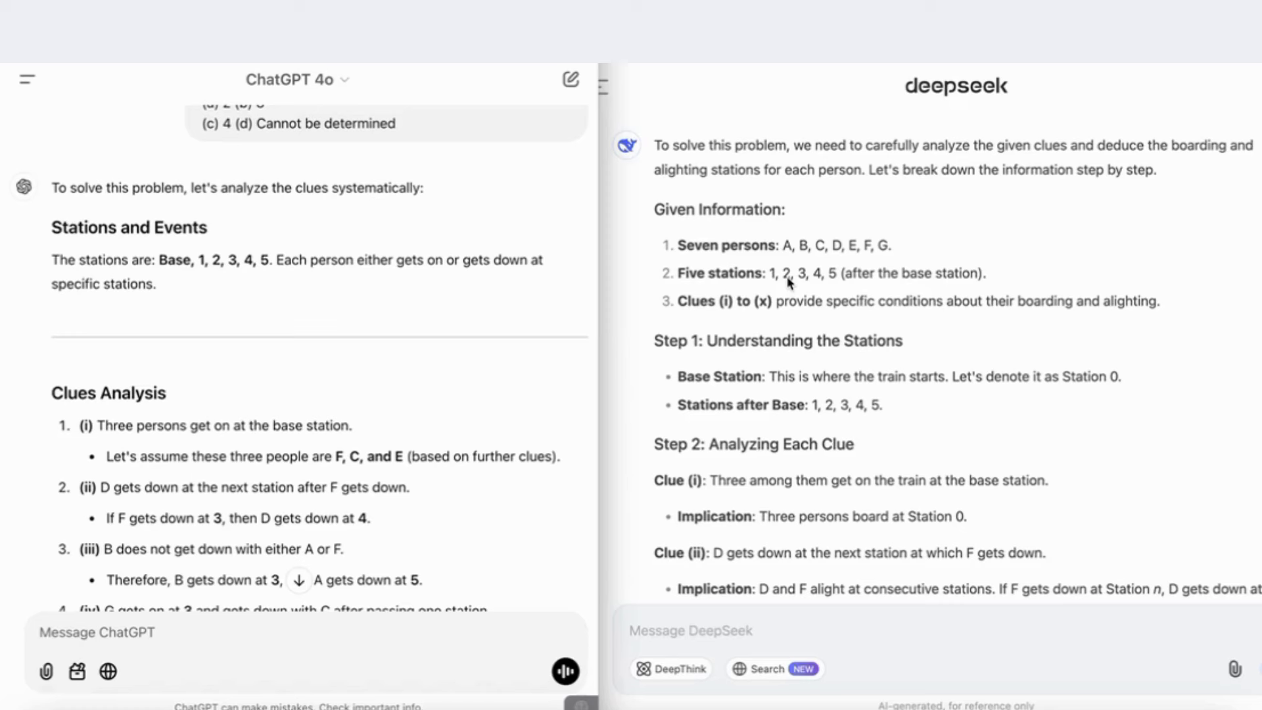
scroll(789, 283, "down", 1)
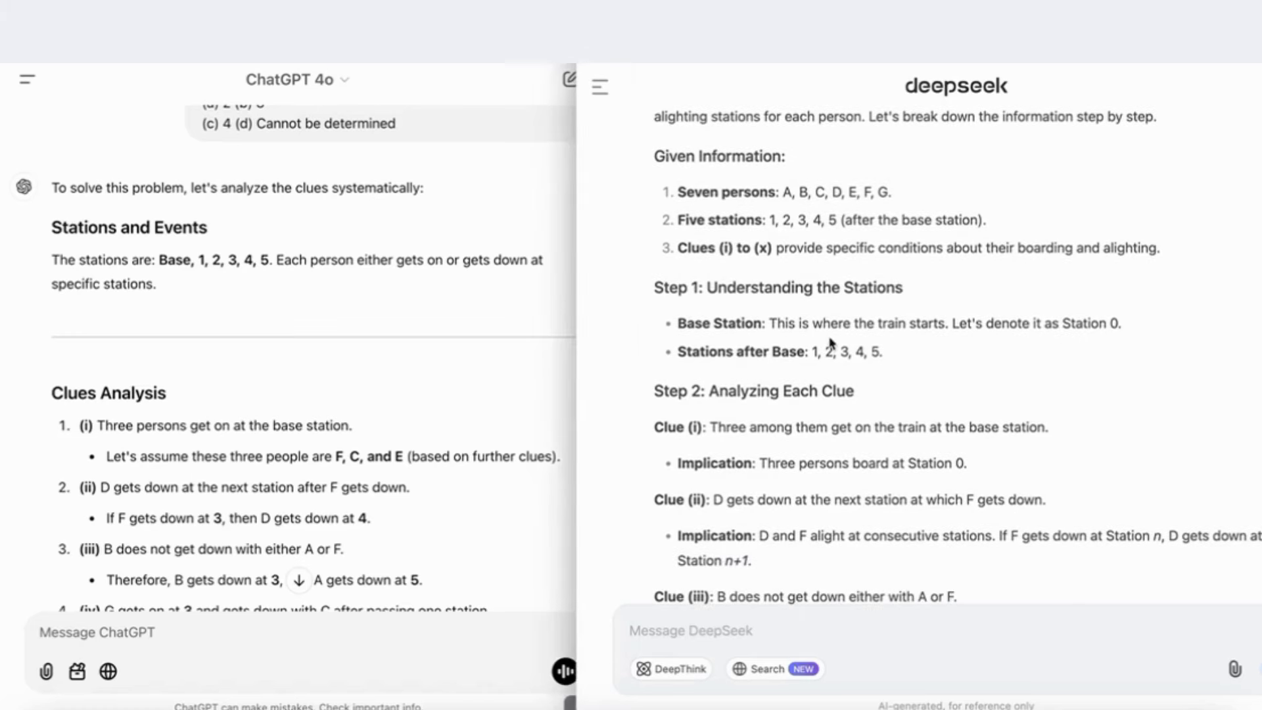
scroll(829, 341, "down", 1)
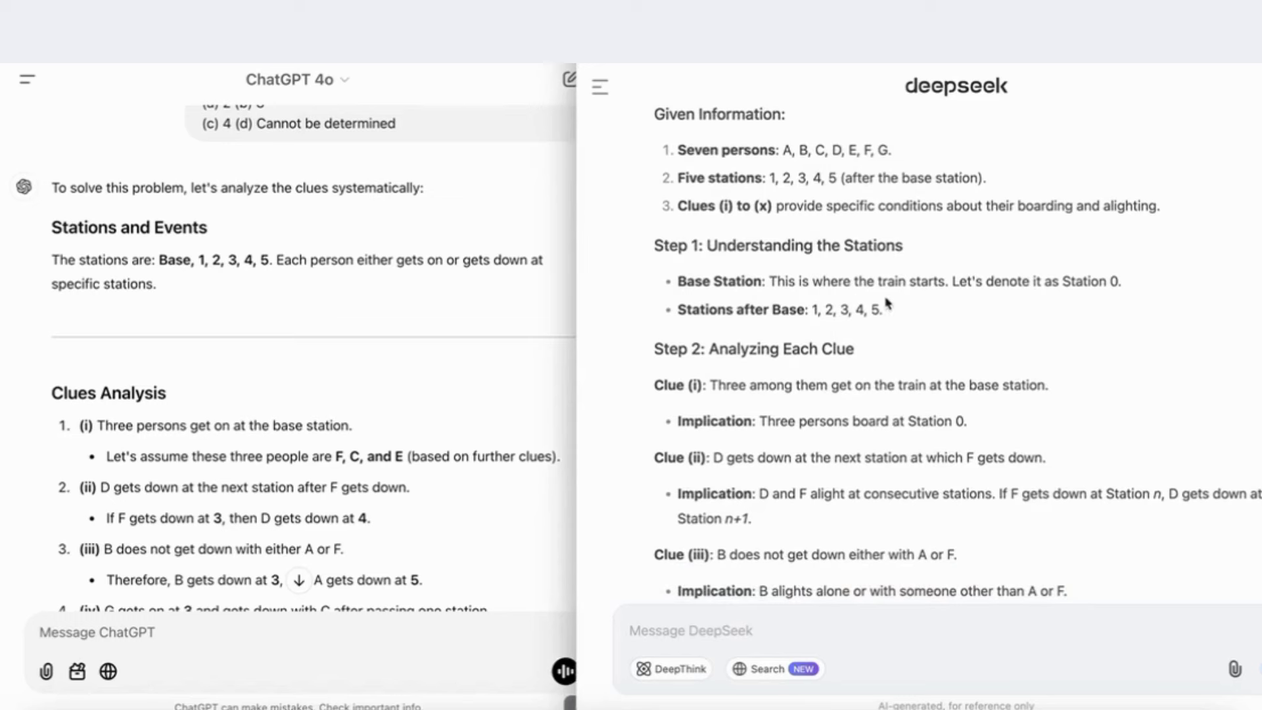
scroll(375, 460, "down", 2)
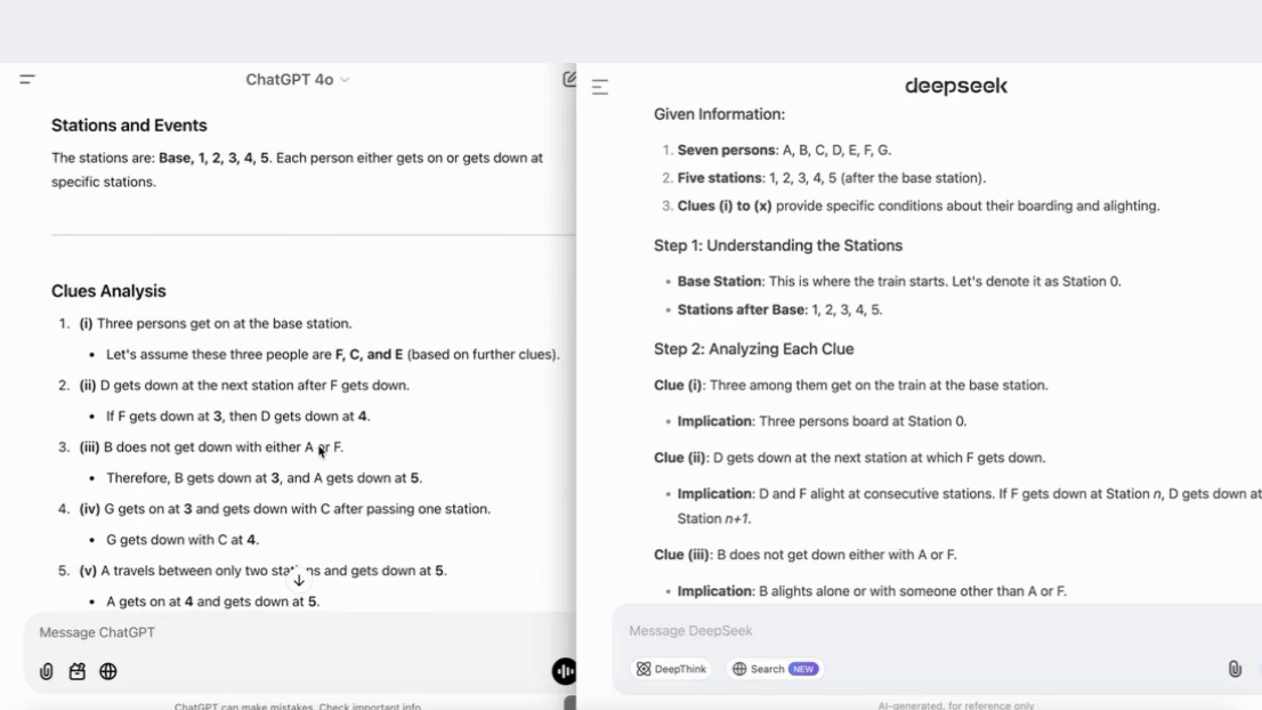
scroll(698, 453, "down", 1)
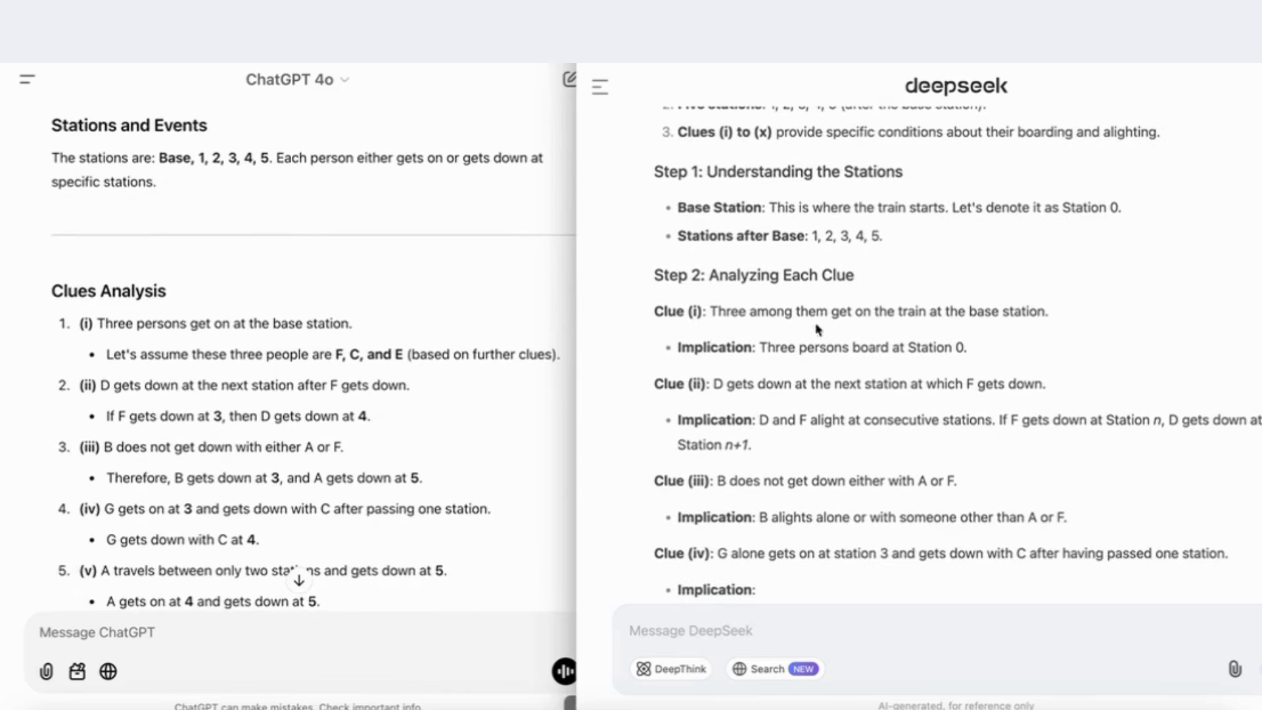
scroll(815, 334, "down", 1)
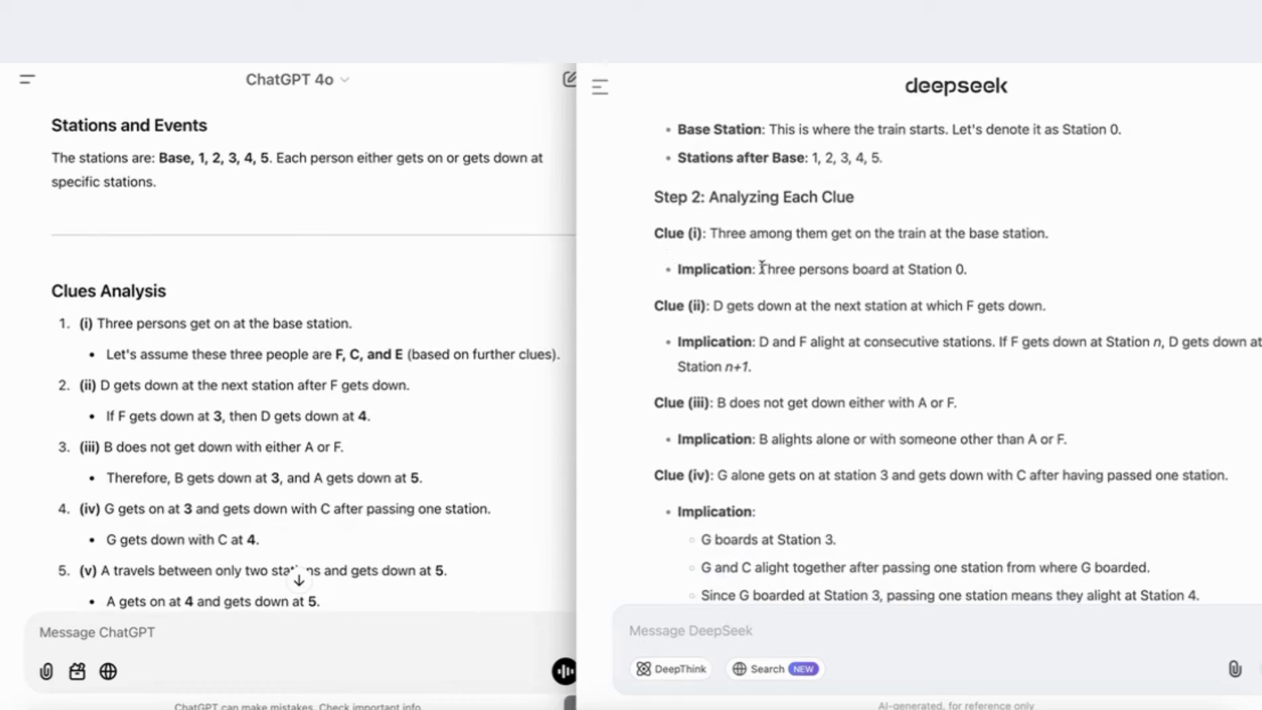
scroll(762, 289, "down", 8)
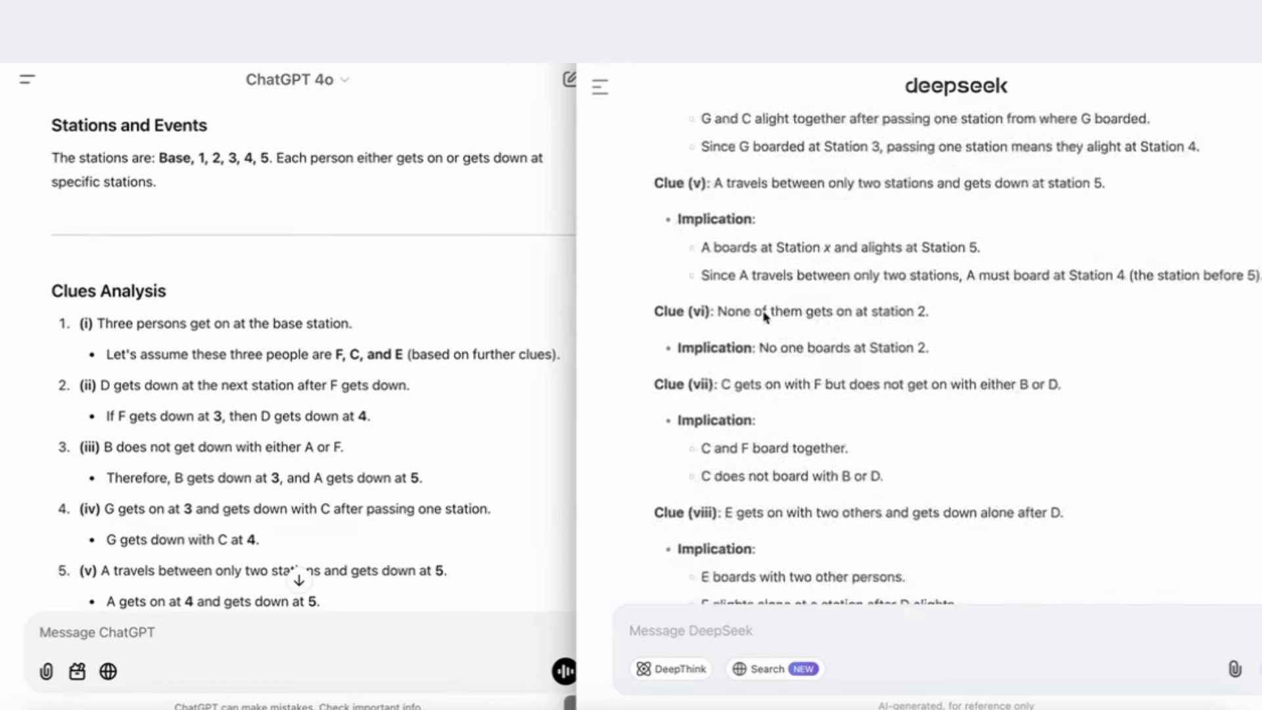
scroll(765, 317, "down", 5)
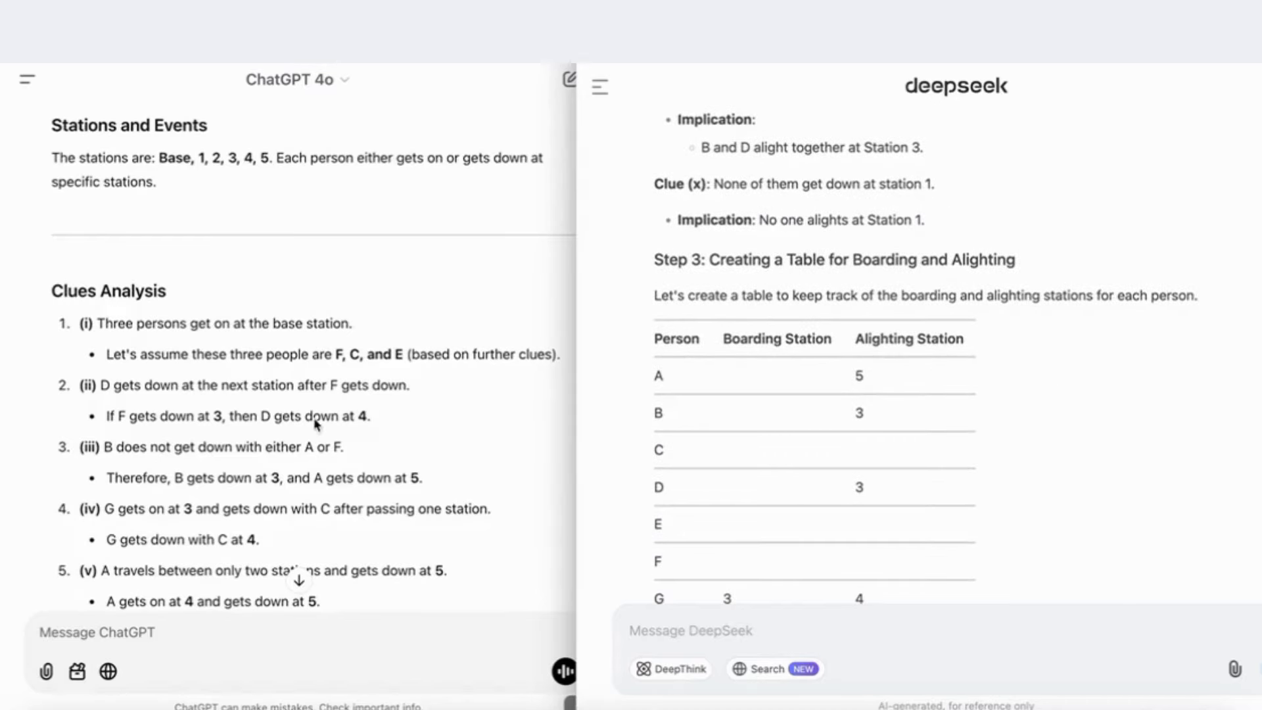
Compare ChatGPT's person locations and answer with DeepSeek's boarding and alighting table, clue verification and final answer.
scroll(318, 419, "down", 4)
scroll(315, 424, "down", 5)
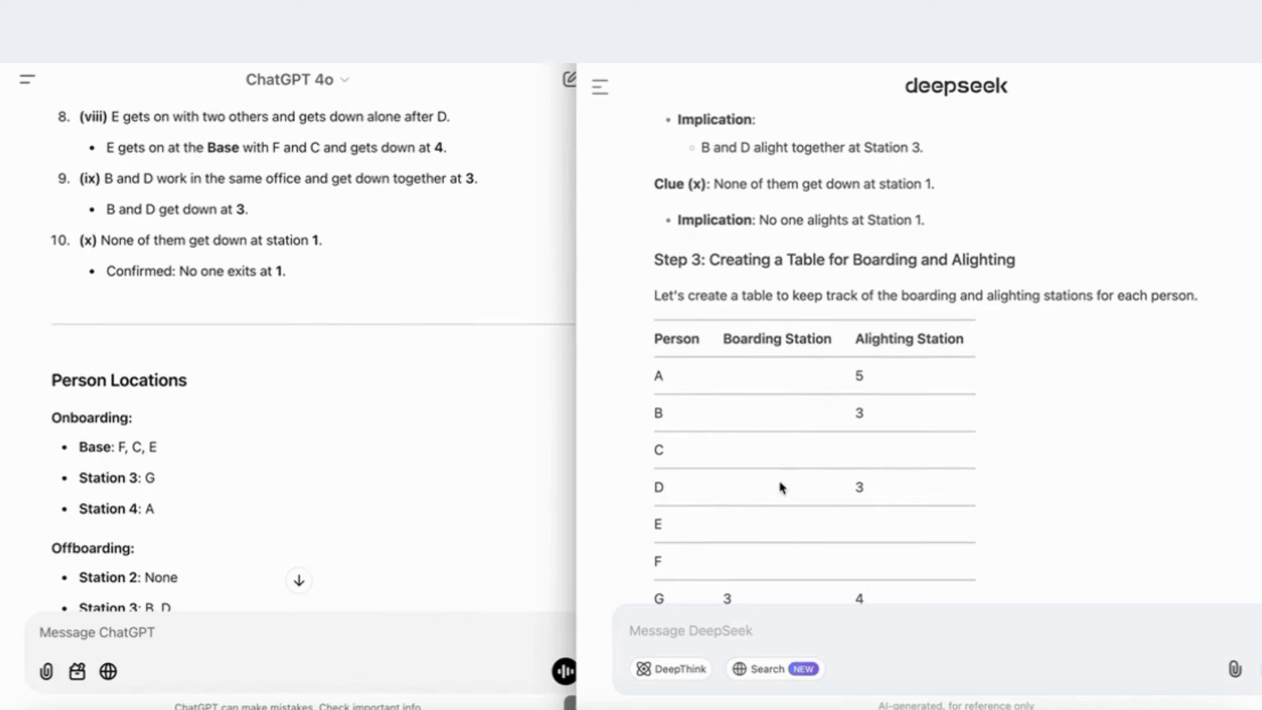
scroll(786, 453, "down", 6)
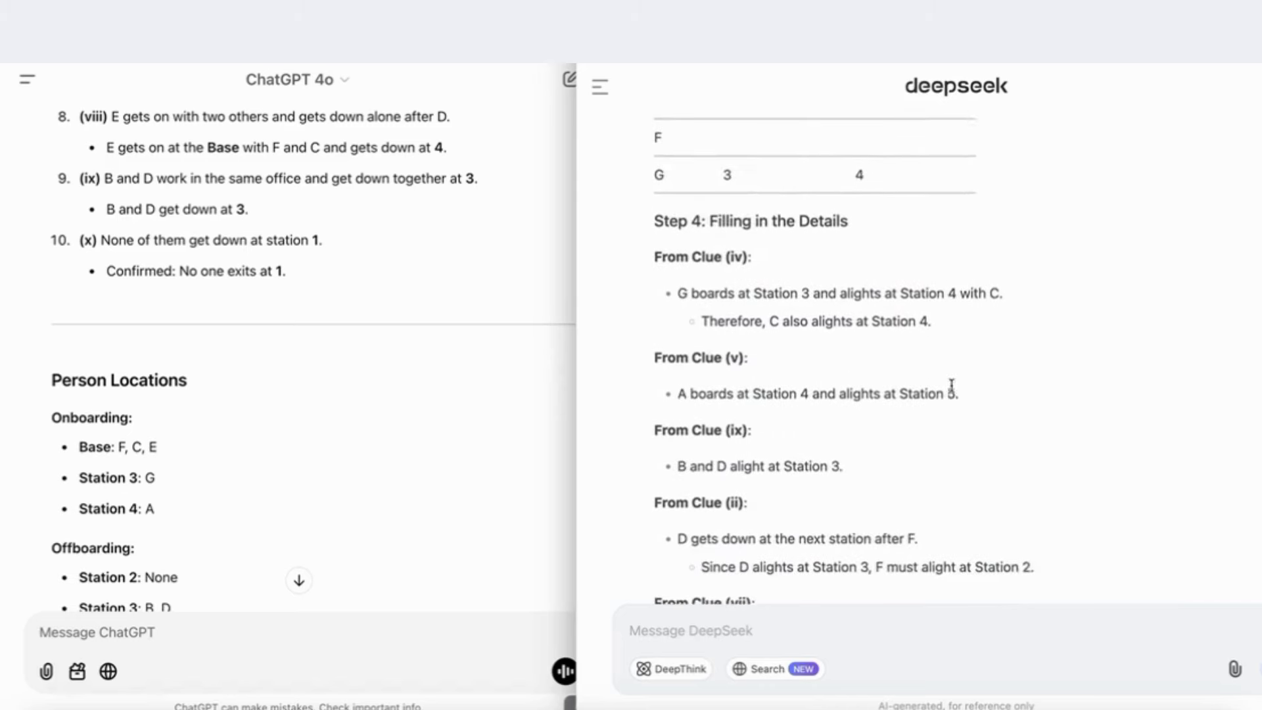
scroll(873, 259, "down", 8)
scroll(873, 259, "down", 4)
scroll(460, 358, "down", 4)
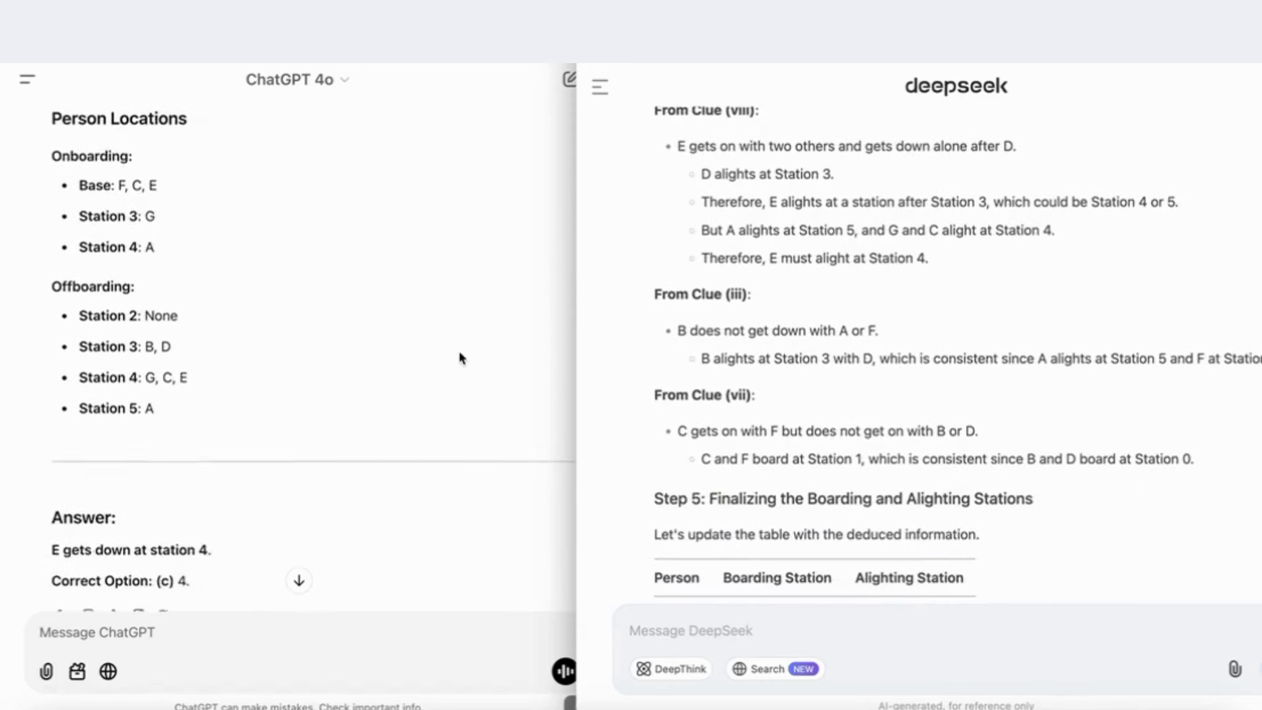
scroll(865, 355, "down", 5)
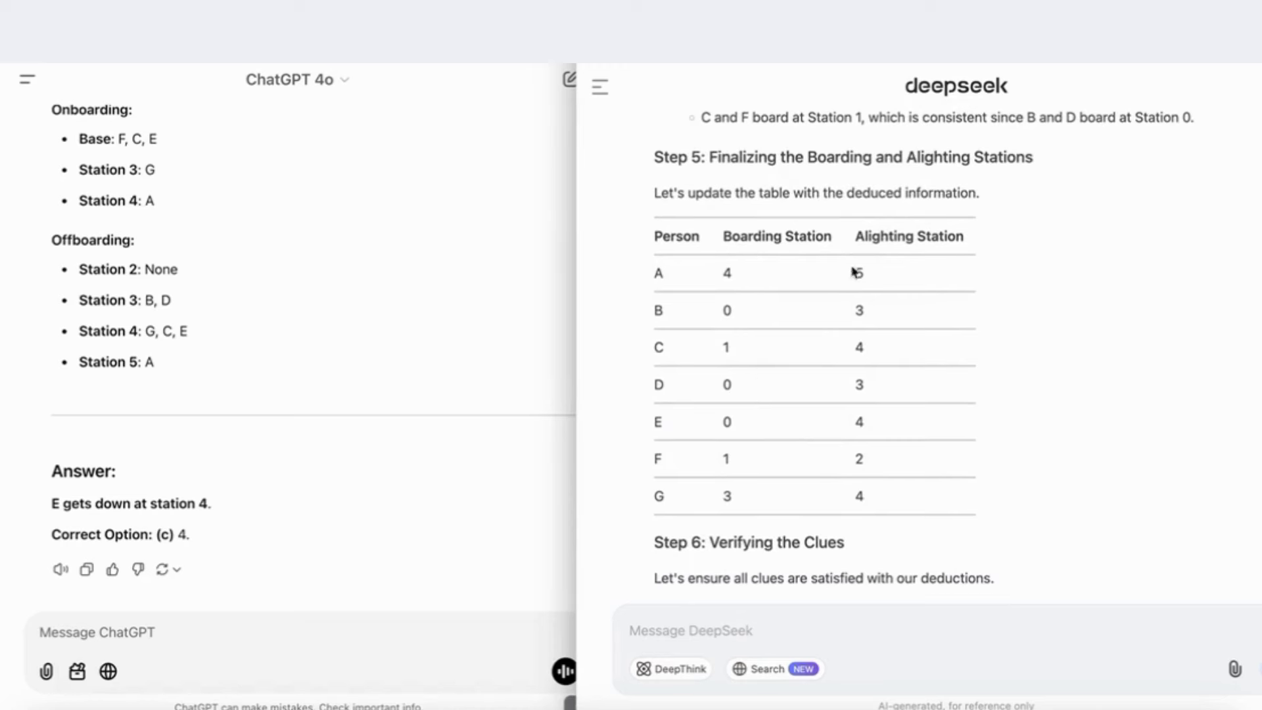
scroll(899, 394, "down", 4)
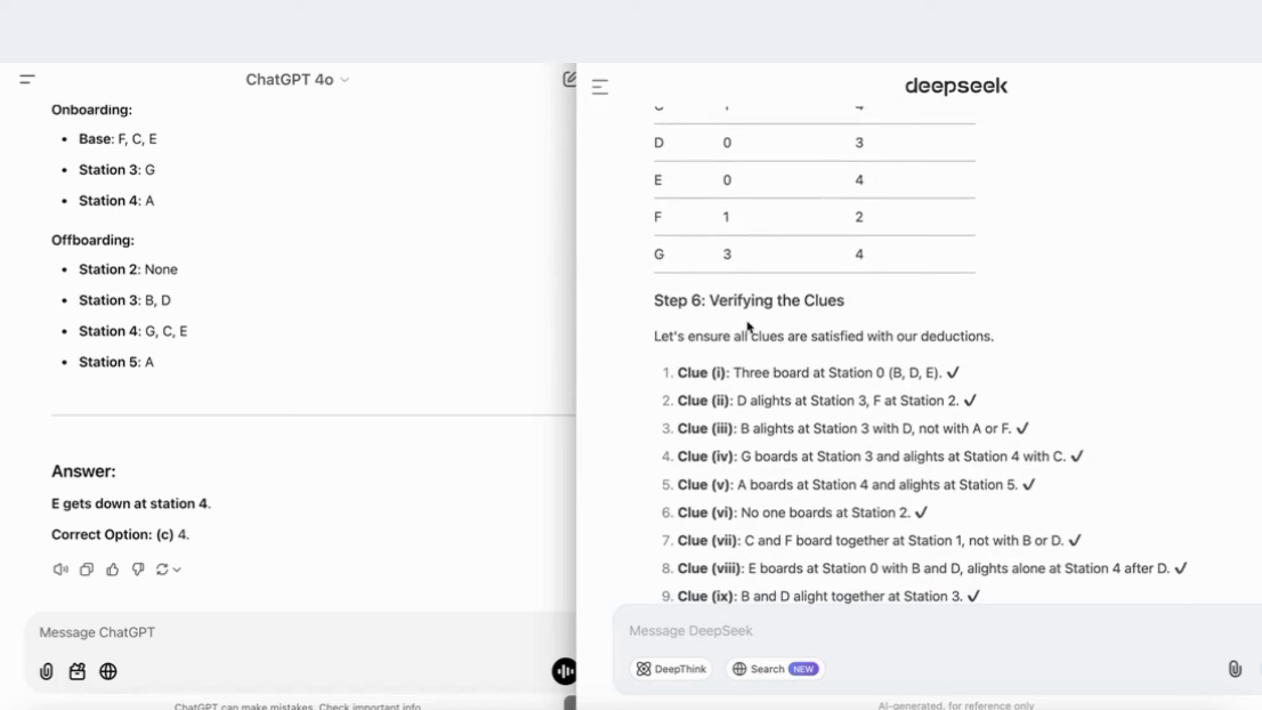
scroll(888, 350, "down", 2)
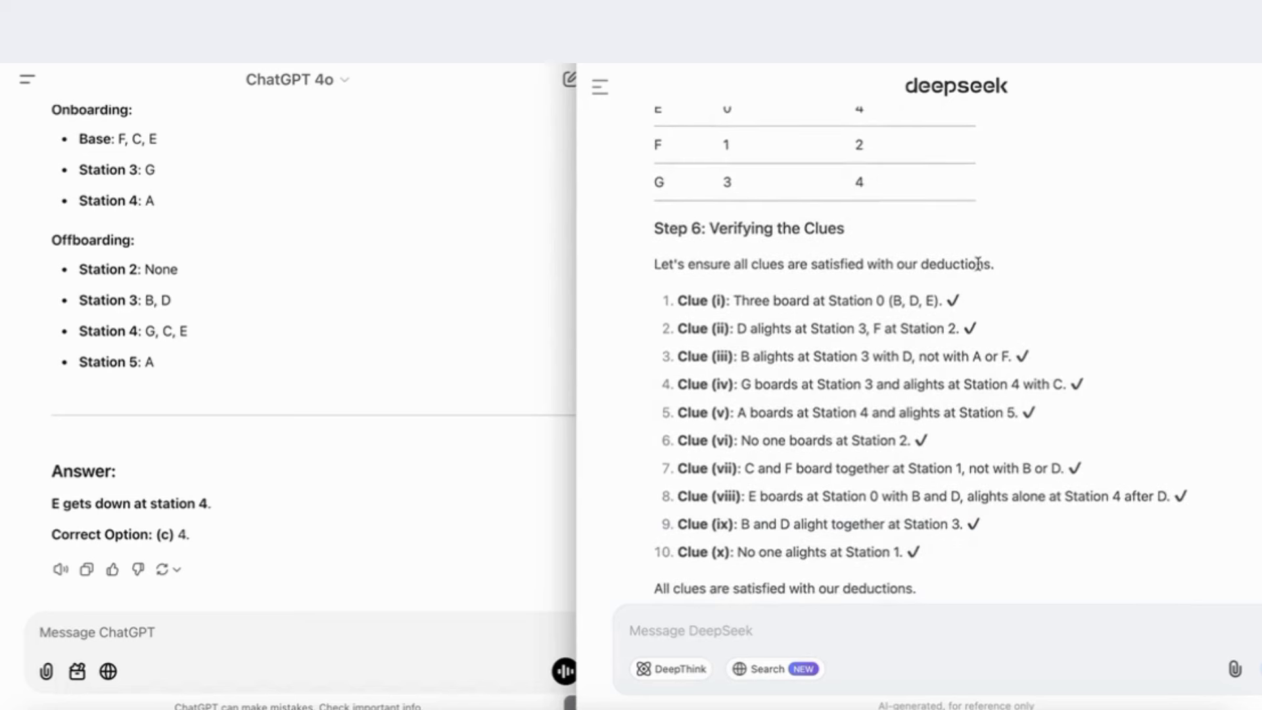
scroll(982, 407, "down", 5)
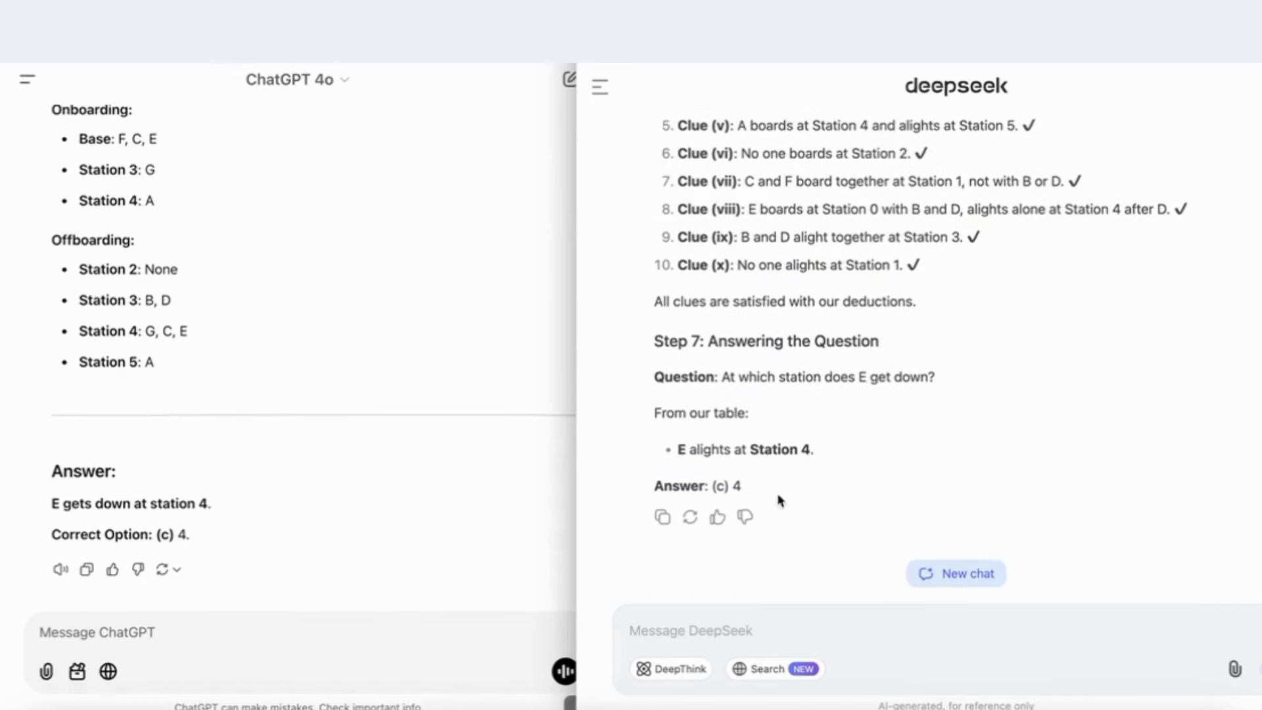
scroll(780, 501, "up", 3)
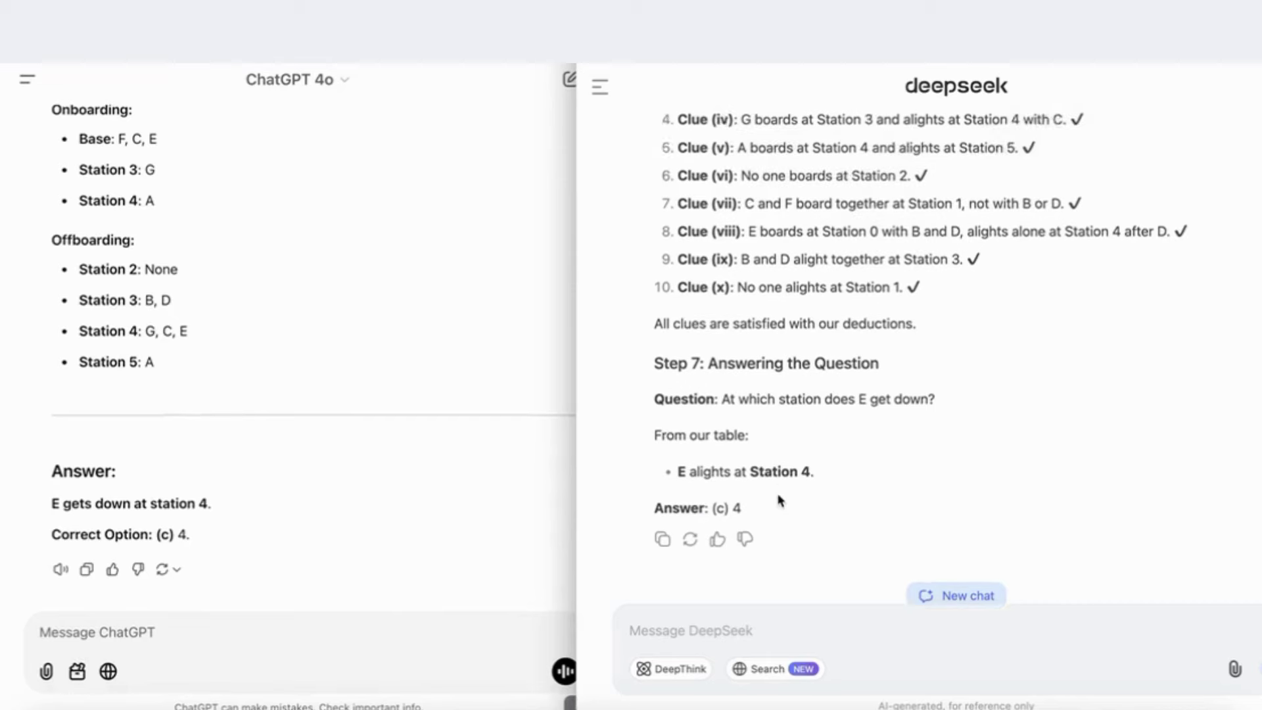
Reread the train puzzle clues in the ChatGPT prompt against DeepSeek's clue verification, deductions, boarding table and given information.
scroll(394, 432, "up", 10)
scroll(394, 435, "up", 5)
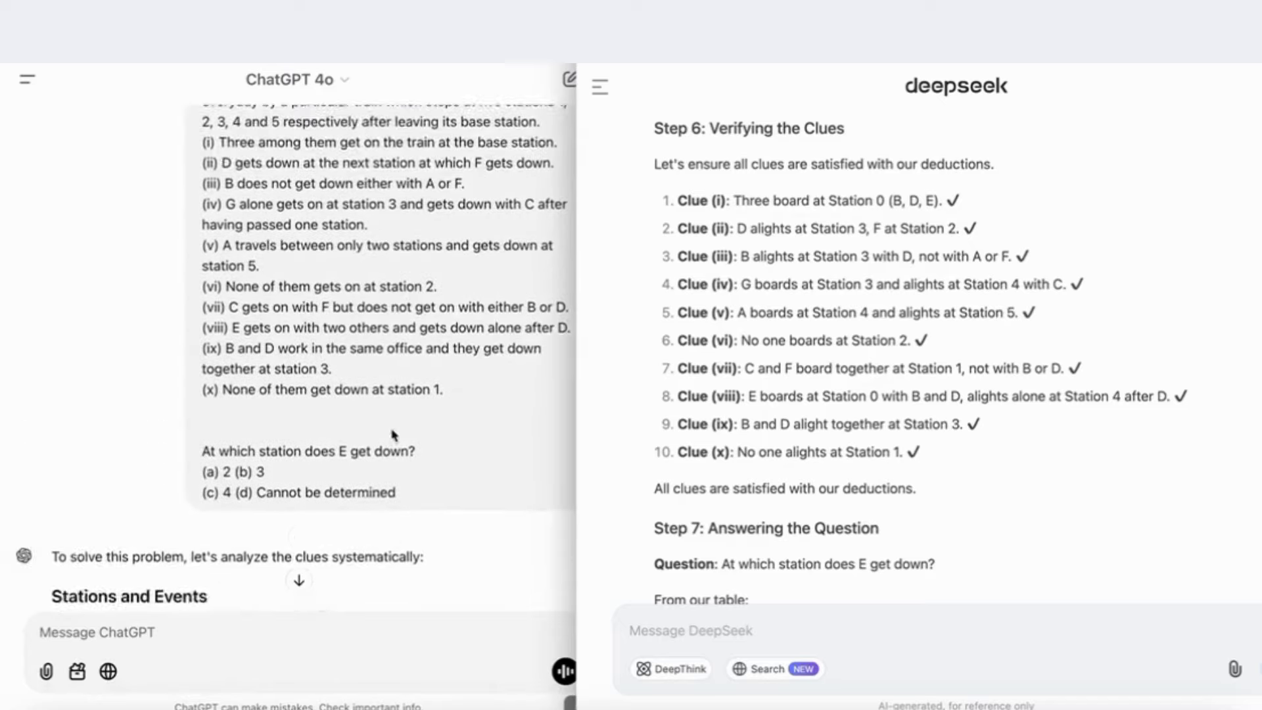
scroll(700, 397, "up", 6)
scroll(700, 401, "up", 10)
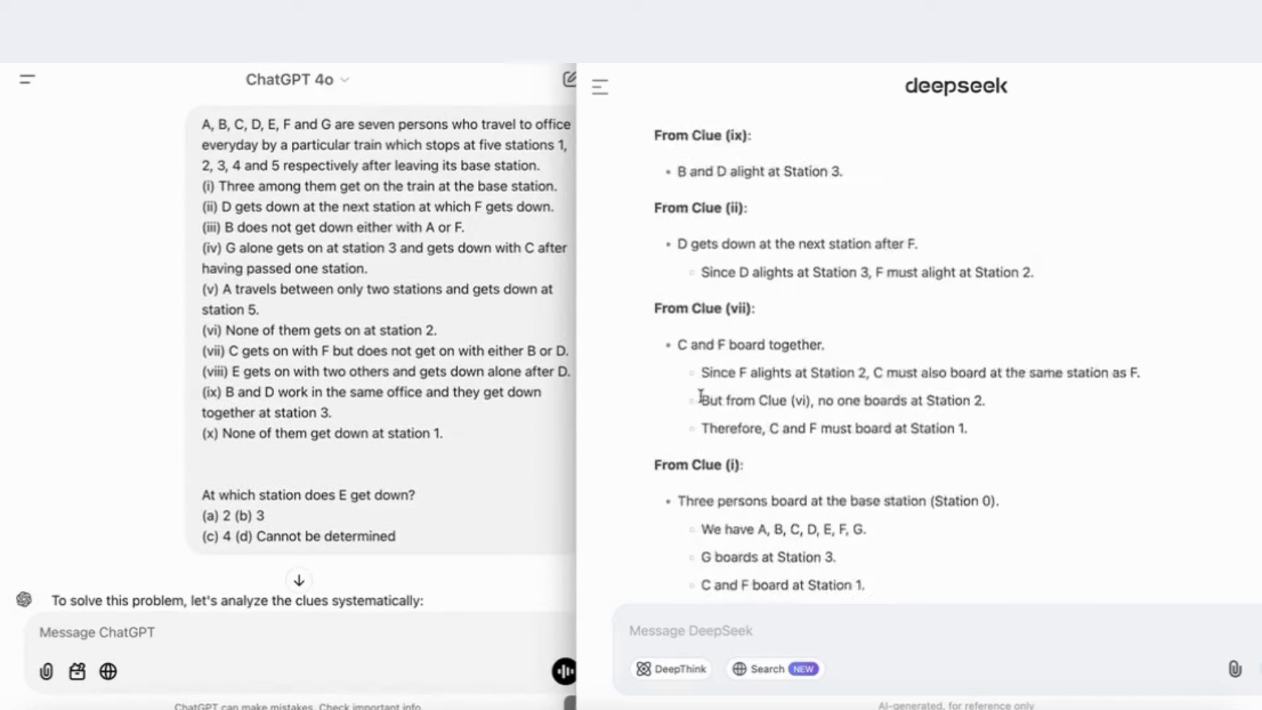
scroll(702, 401, "up", 10)
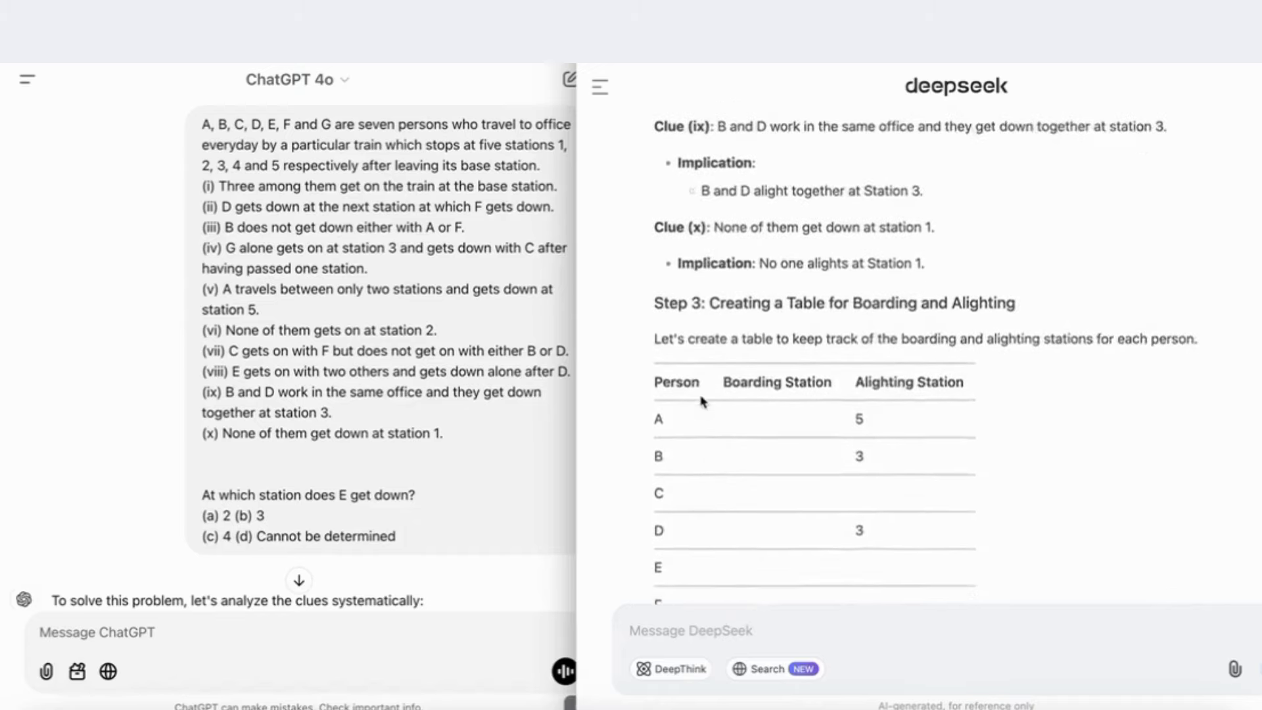
scroll(788, 326, "up", 10)
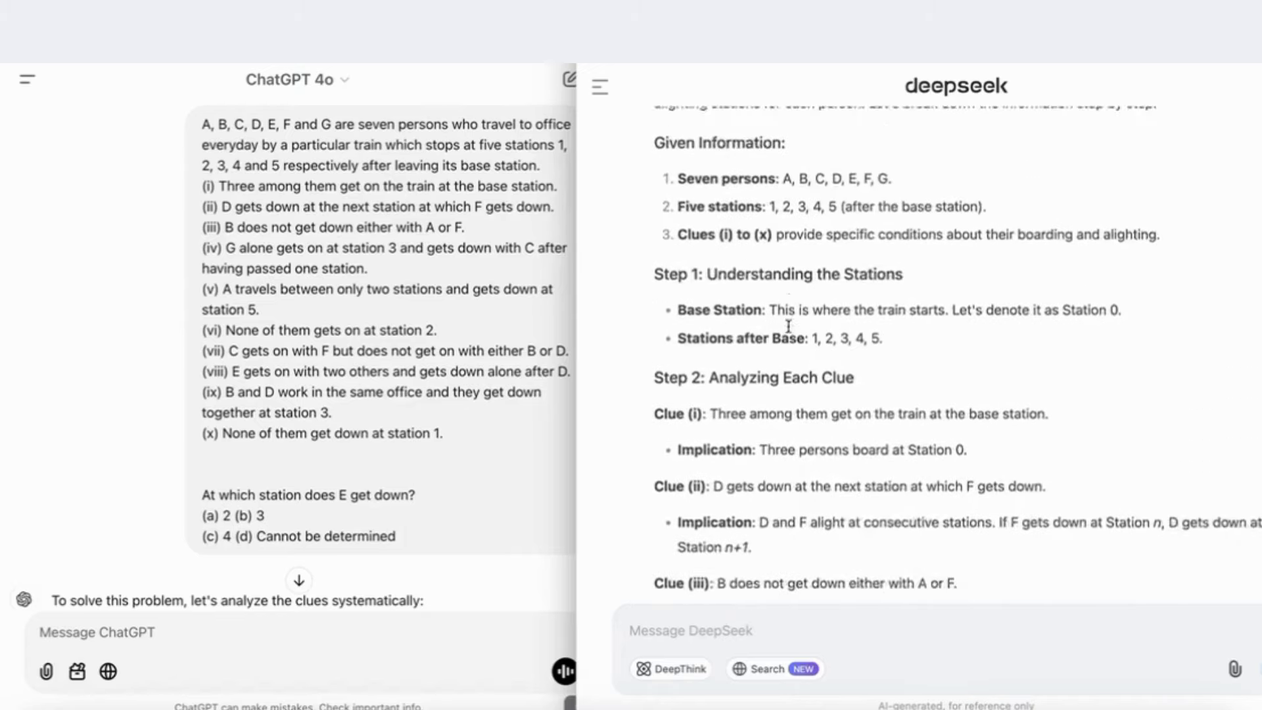
scroll(792, 329, "down", 15)
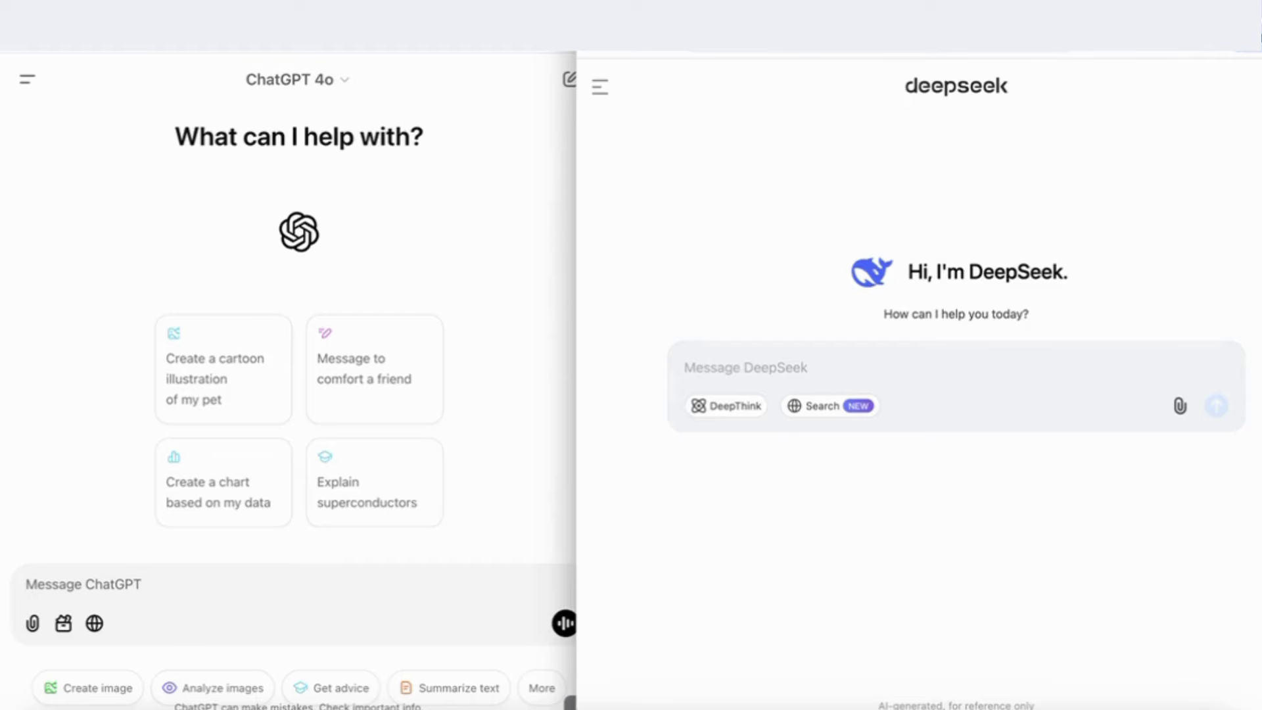
Copy the GRE-MCQ-16 algebra question, "If x−2y=3 and x2−4xy=5, what is the maximum possible value of x?", and submit it to both ChatGPT and DeepSeek.
scroll(777, 272, "down", 3)
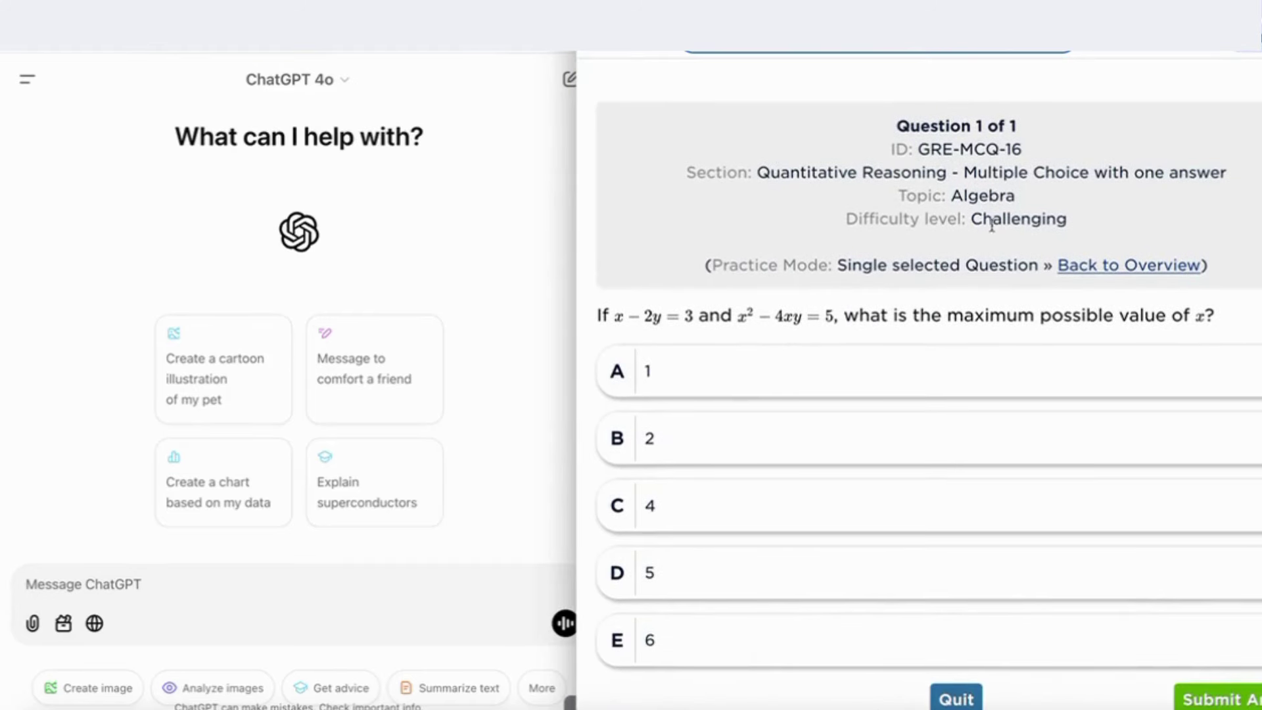
triple_click(701, 311)
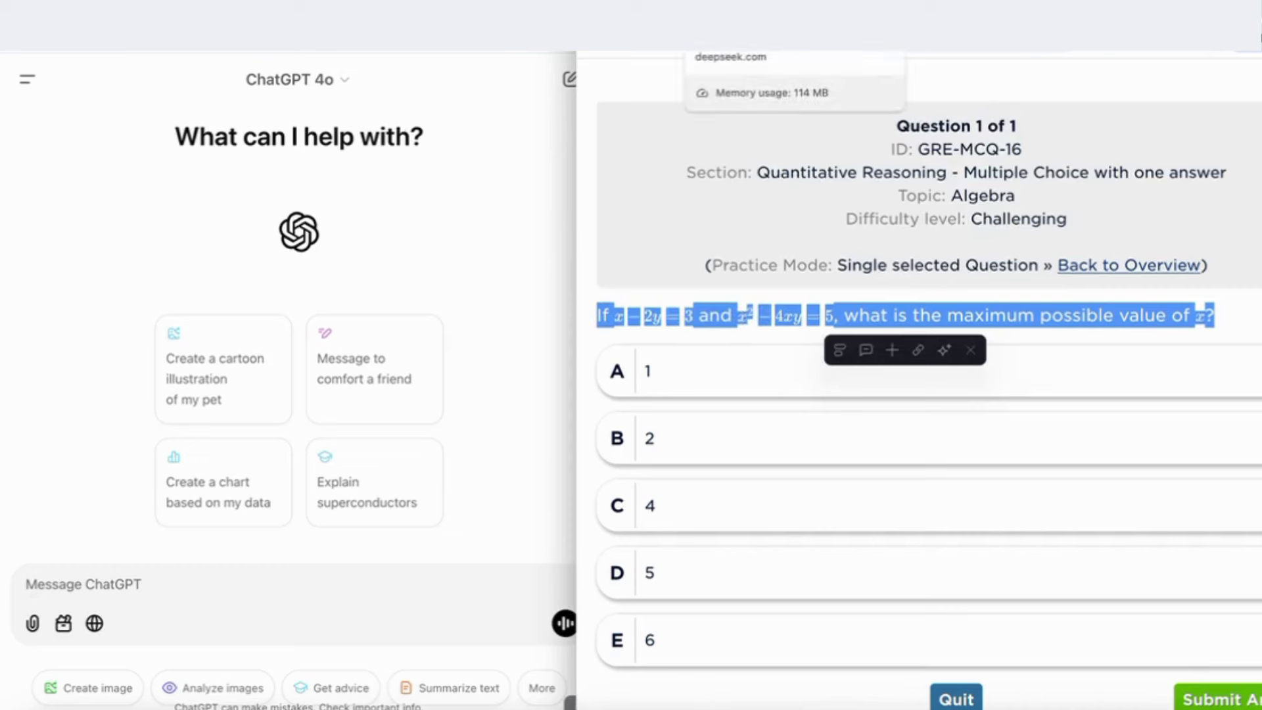
left_click(730, 30)
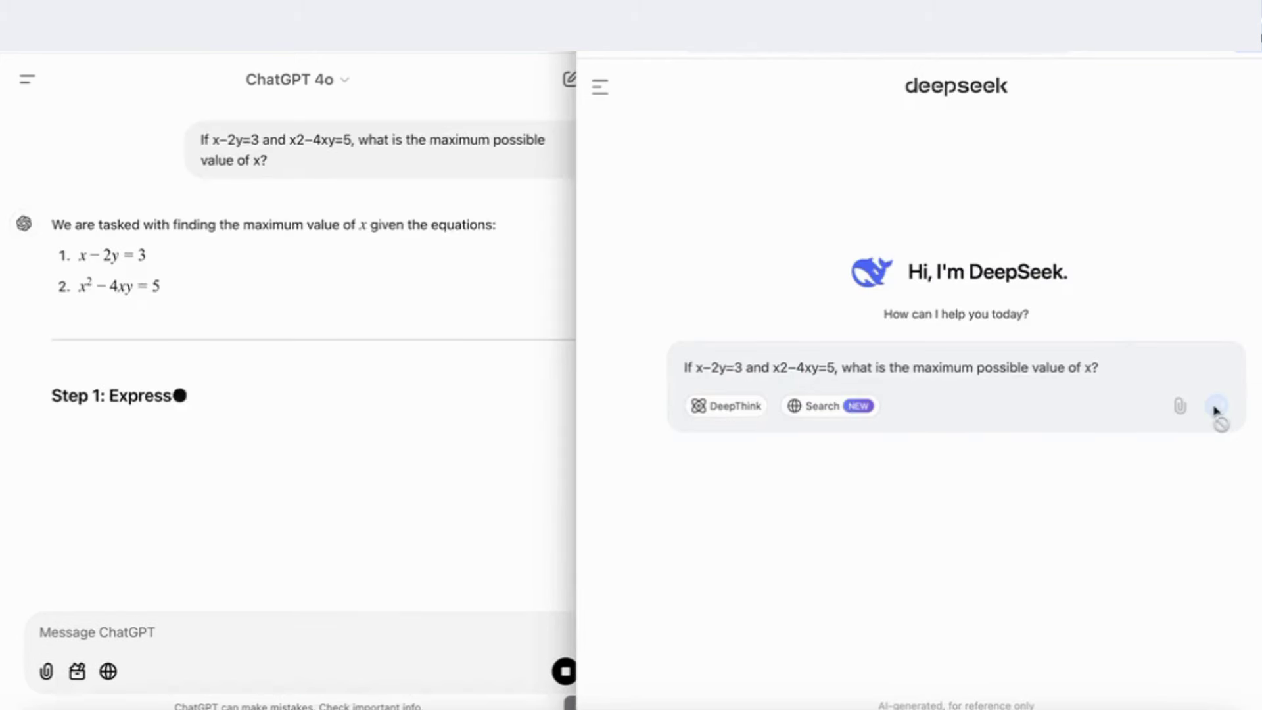
left_click(1216, 405)
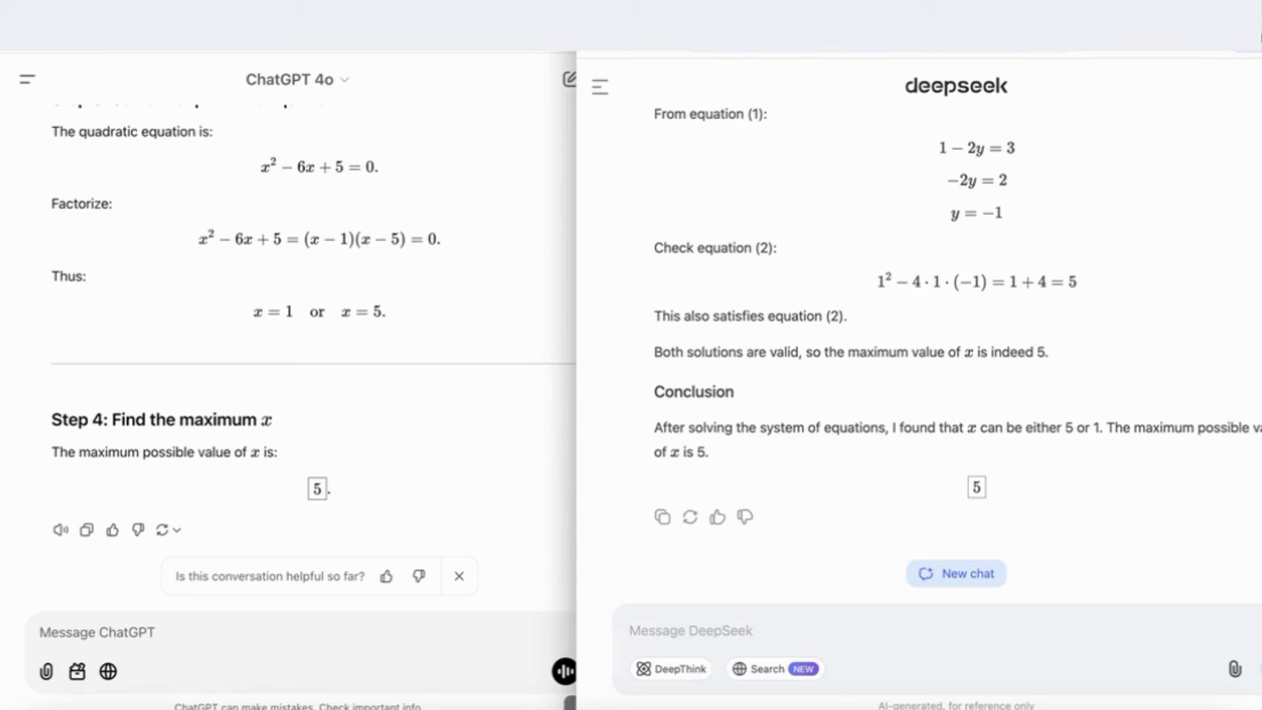
Answer the GRE-MCQ-16 question on the practice page with option D, 5, and submit it.
key("ctrl+Tab")
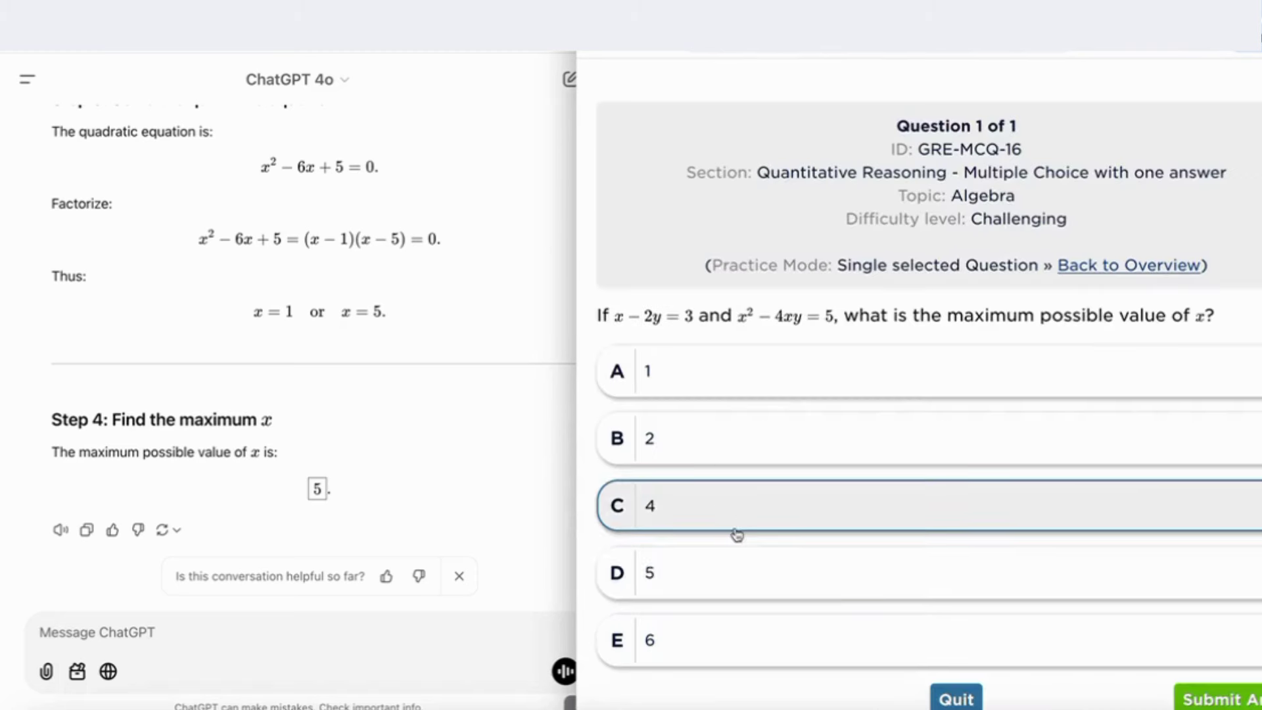
left_click(690, 577)
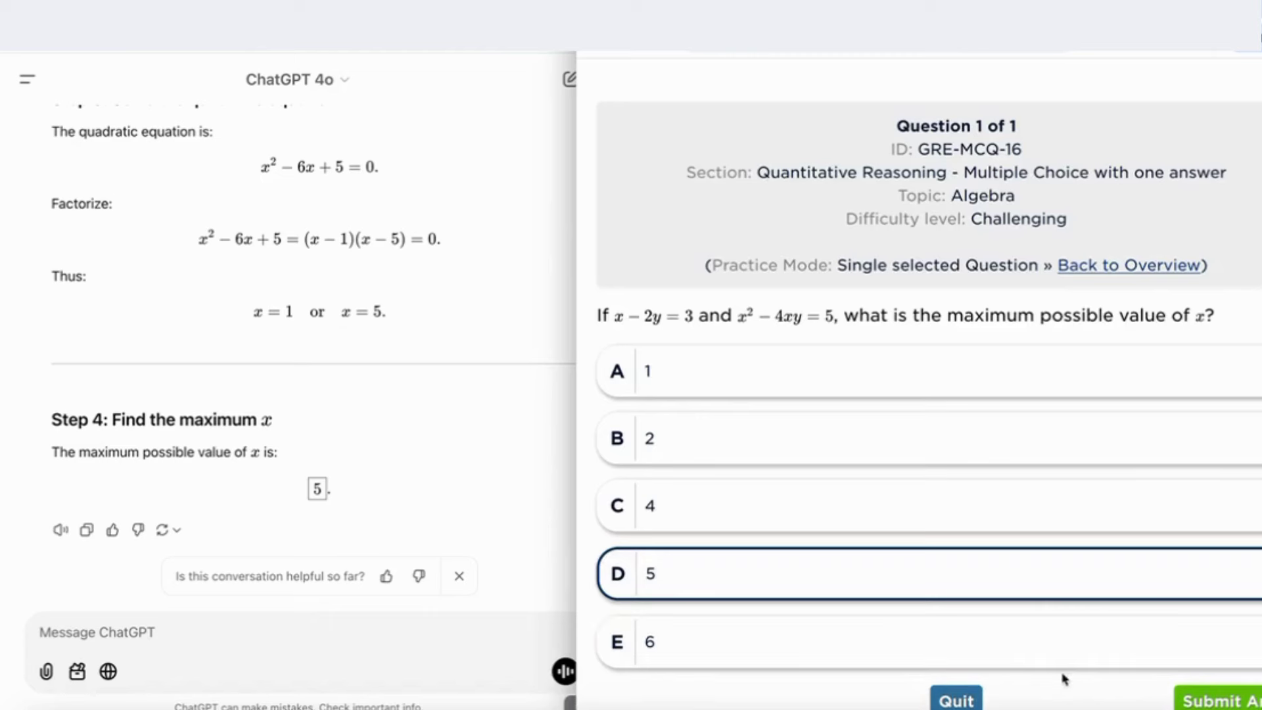
left_click(1215, 701)
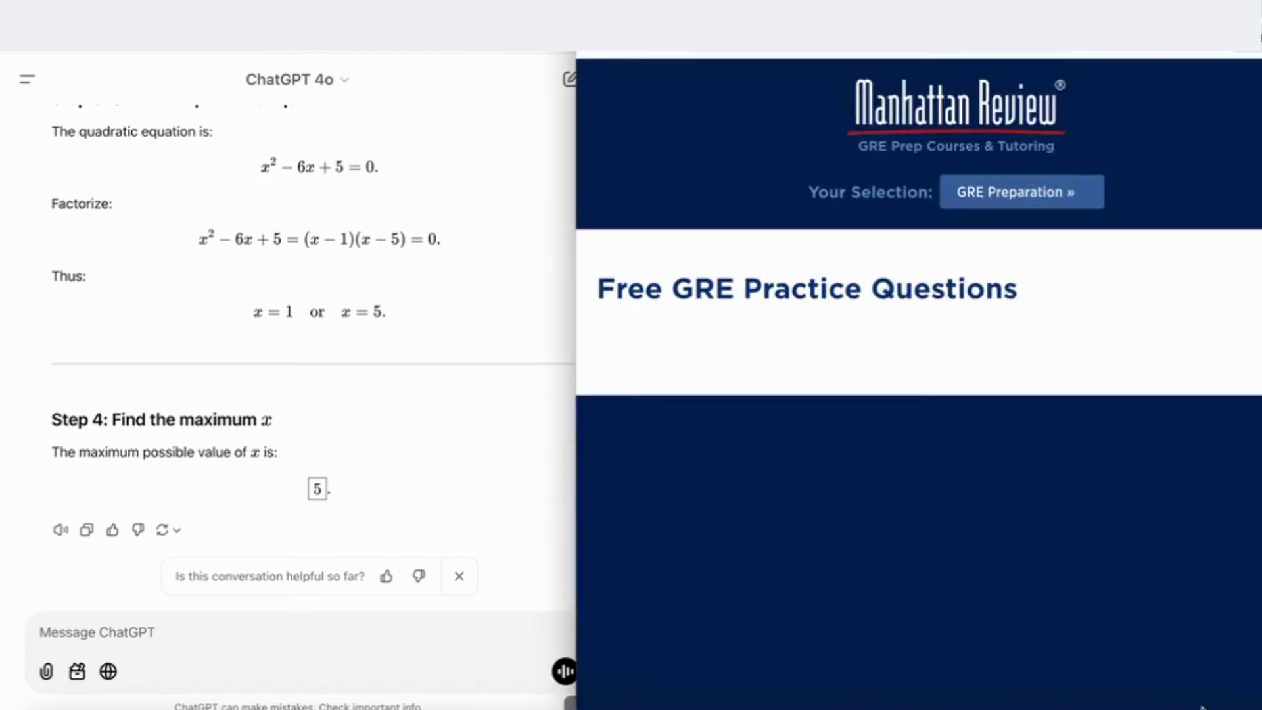
Submit "If x+4----√-6-x----√=2, what is the positive value of x?" to both ChatGPT and DeepSeek.
key("ctrl+shift+Tab")
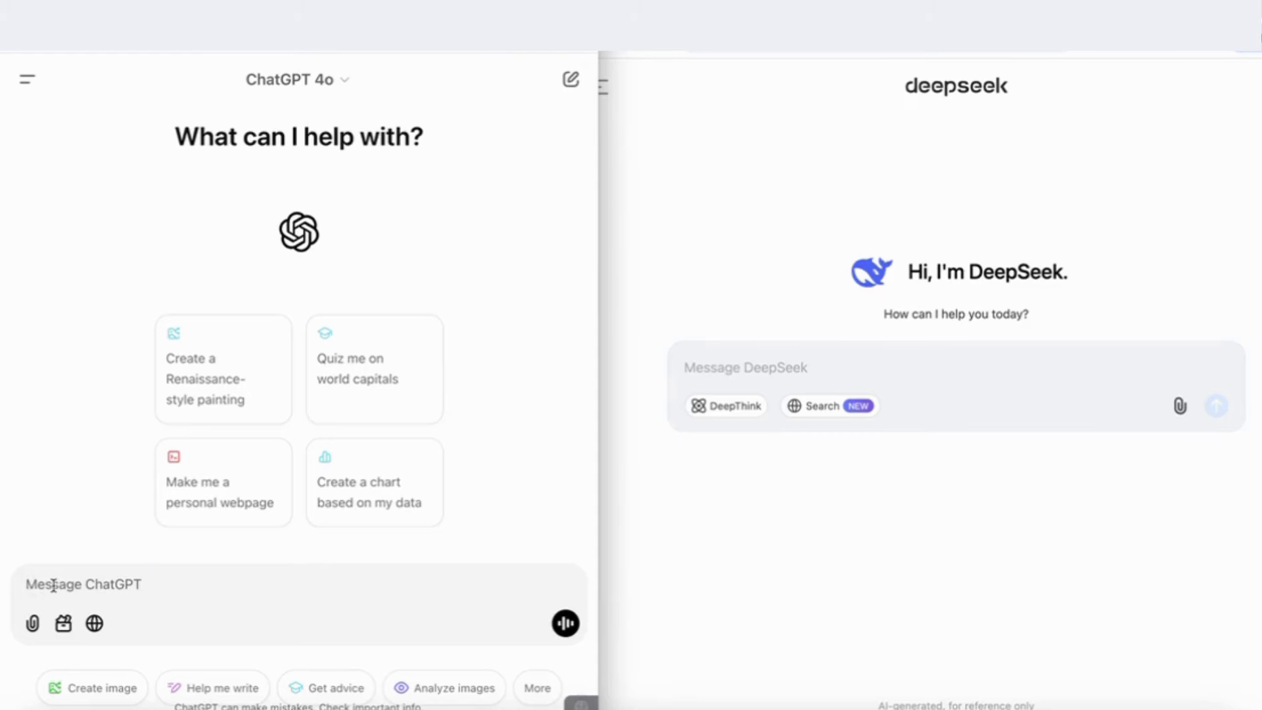
type("If x+4----√-6-x----√=2, what is the positive value of x?")
left_click(717, 343)
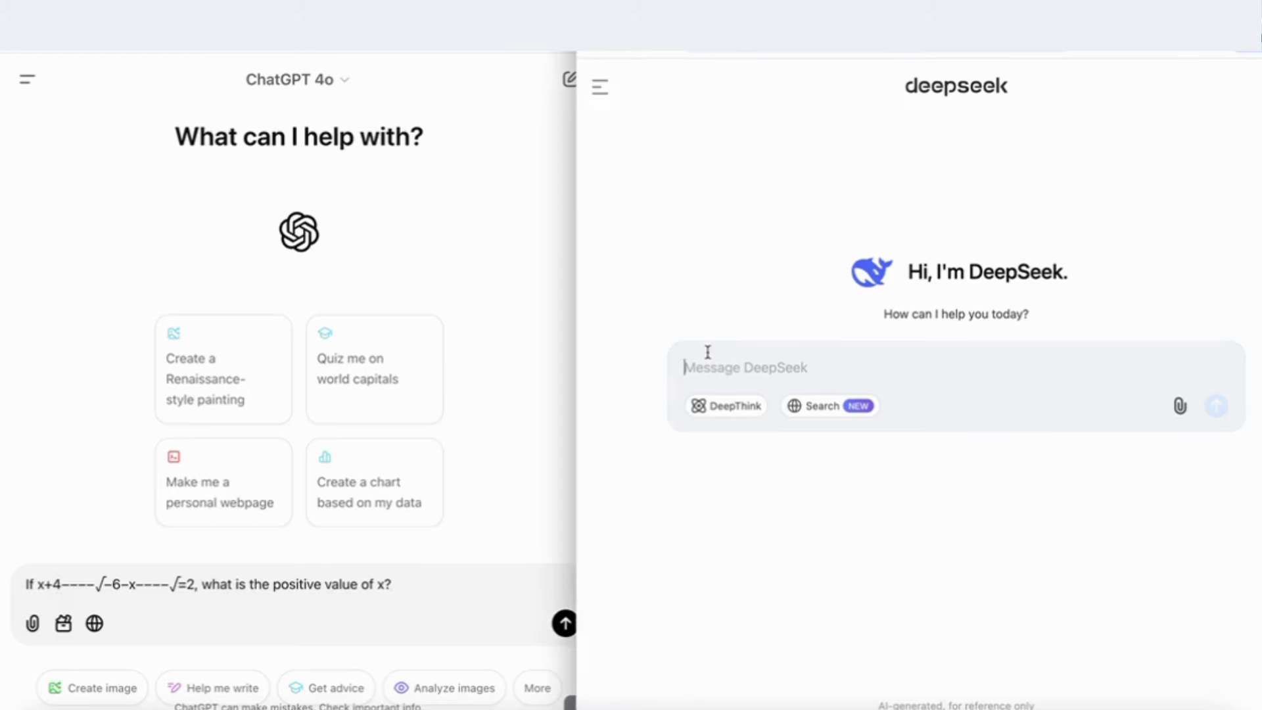
type("If x+4----√-6-x----√=2, what is the positive value of x?")
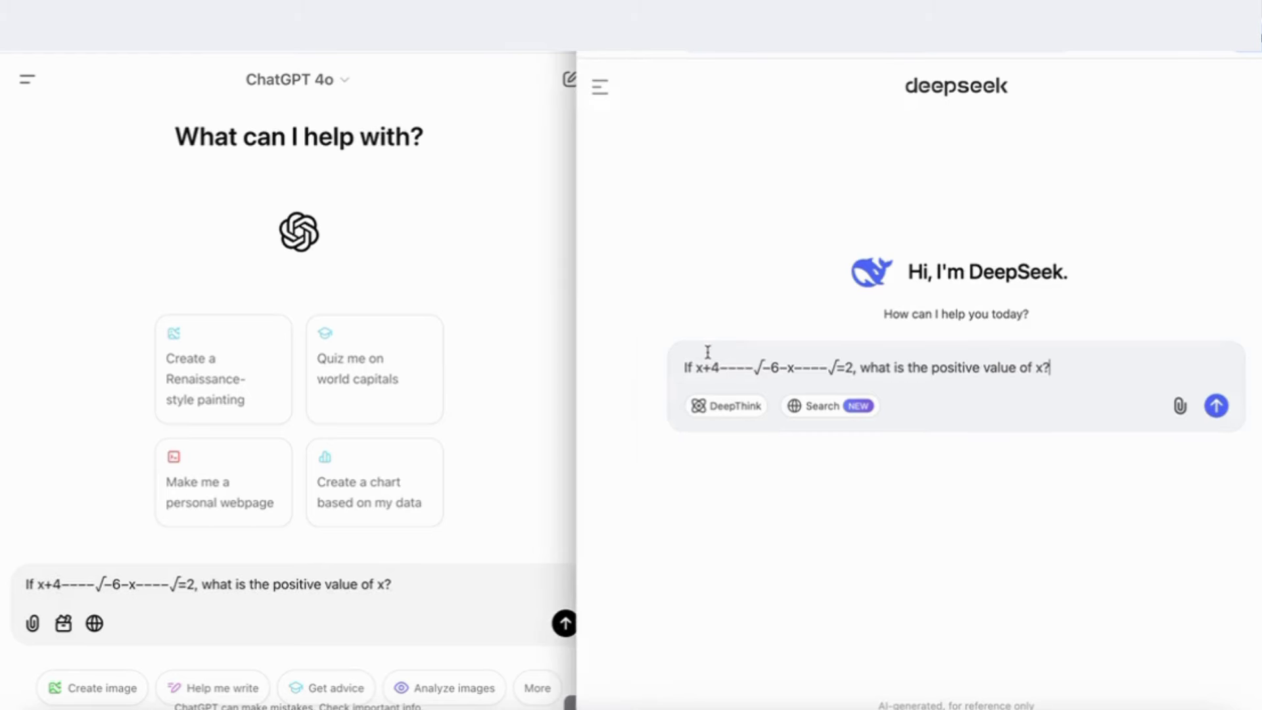
left_click(564, 625)
left_click(1216, 405)
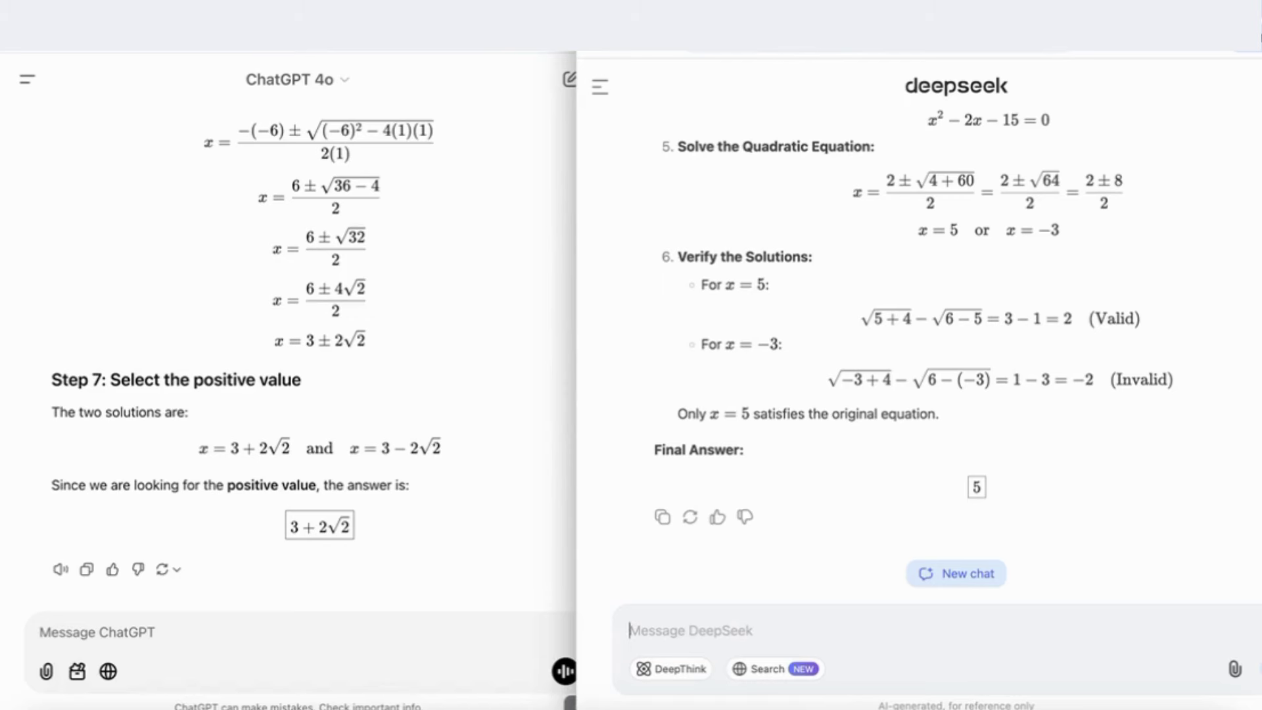
Compare the chatbots' solutions with the GRE-MCQ-14 answer choices, and submit option C, 5, on the practice page.
key("ctrl+shift+Tab")
scroll(735, 332, "down", 2)
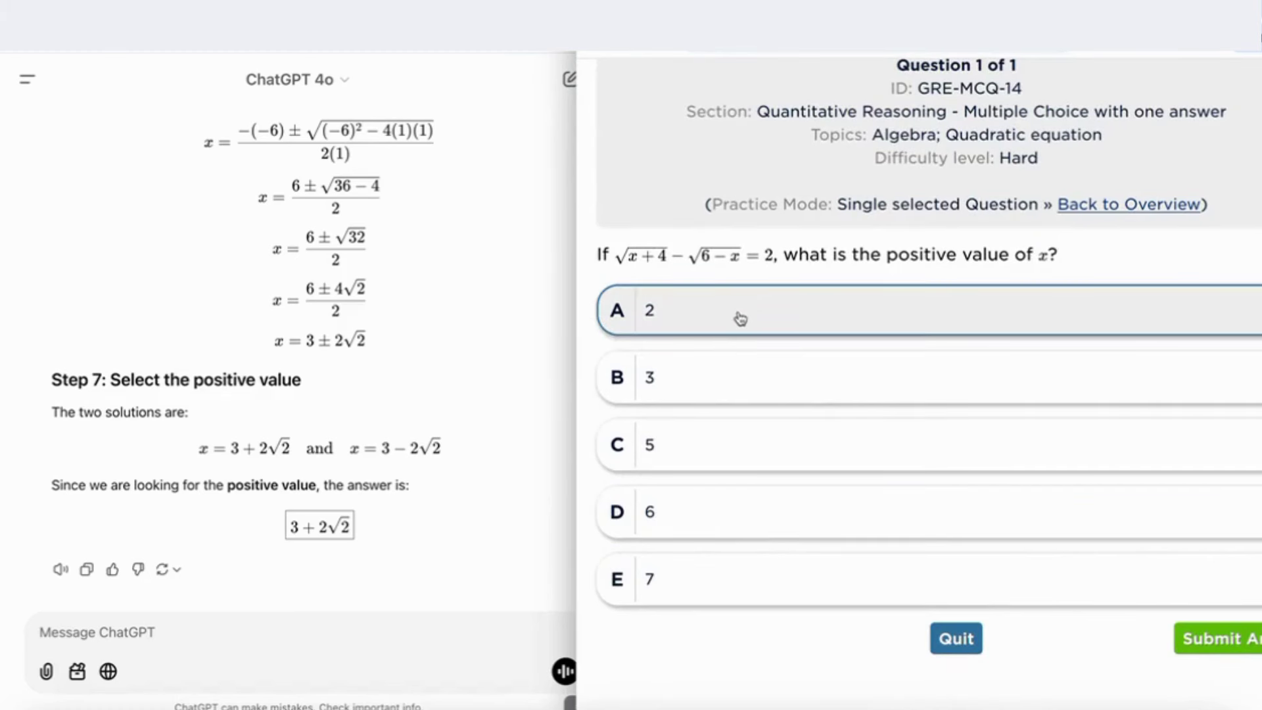
left_click(887, 20)
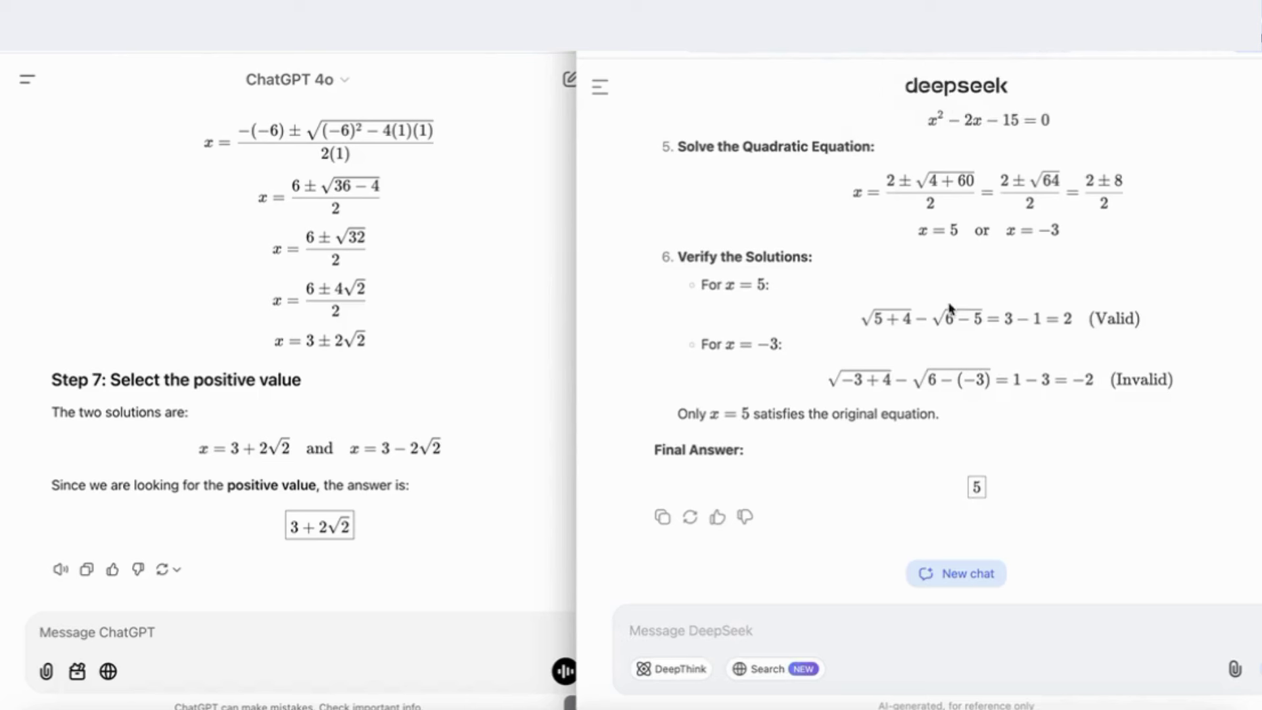
key("ctrl+Tab")
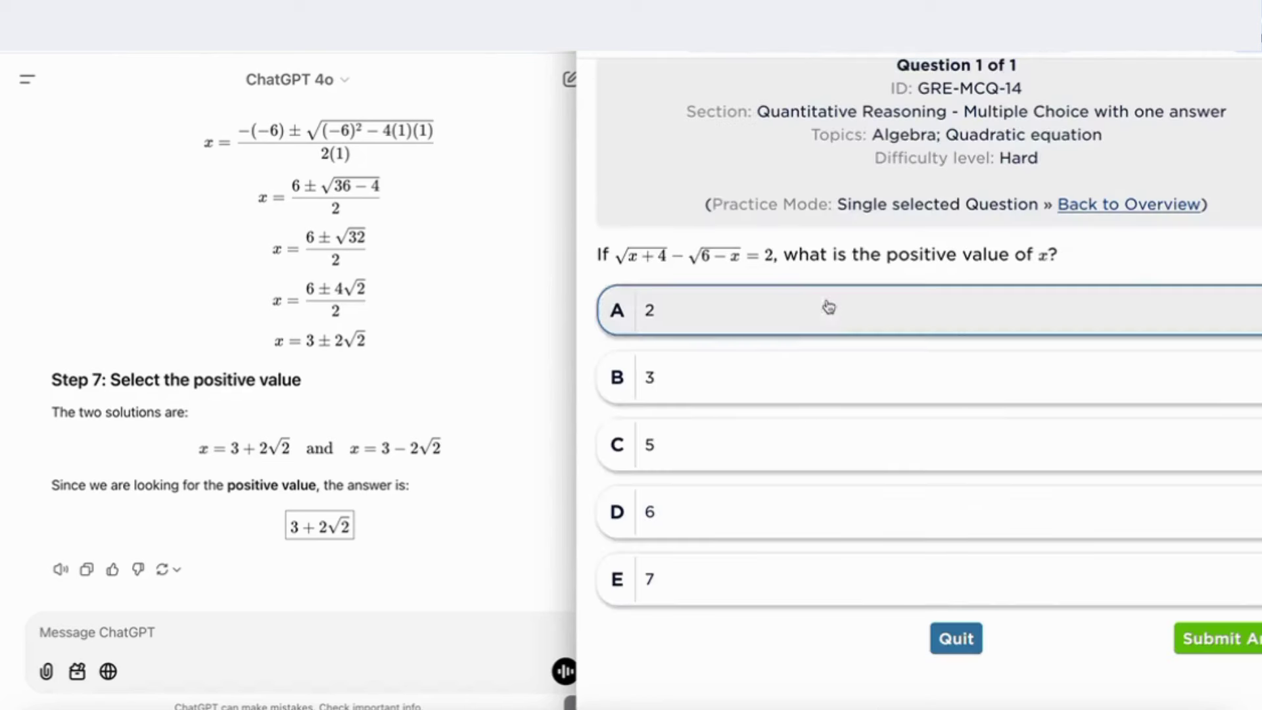
left_click(746, 445)
left_click(1221, 645)
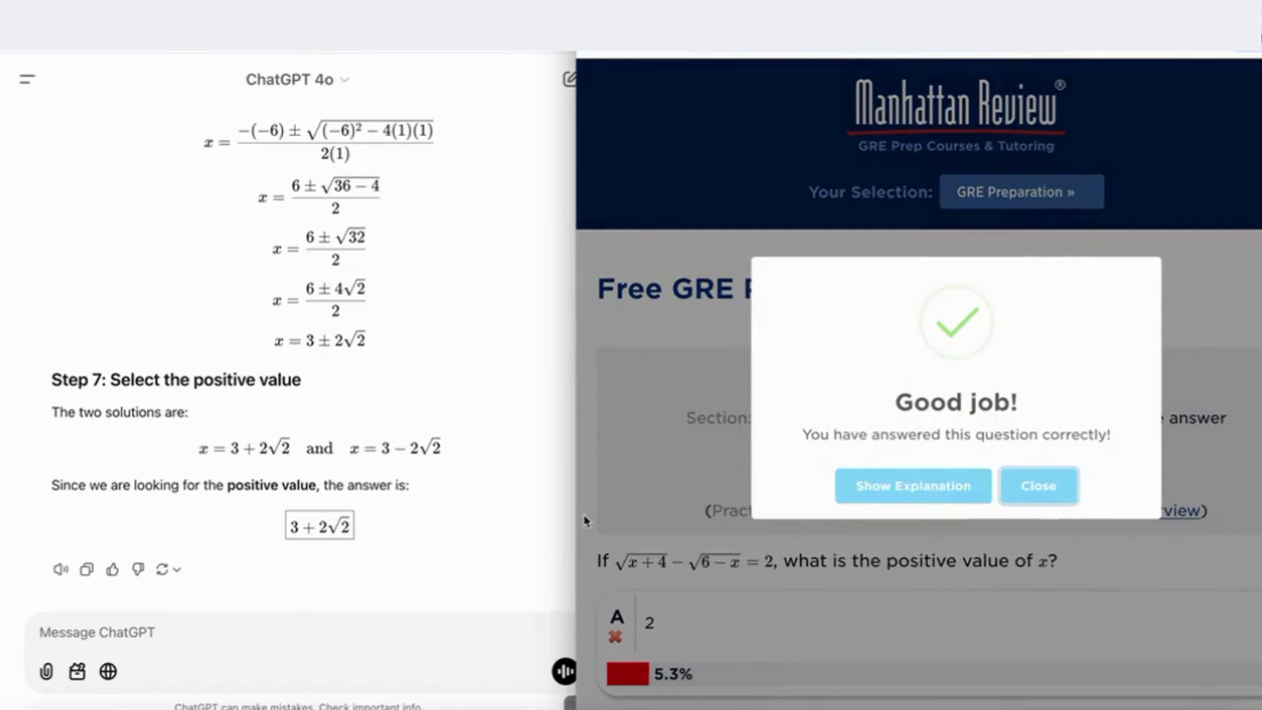
Ask ChatGPT the follow-up "give me the numerical value" for its square-root equation answer.
left_click(376, 641)
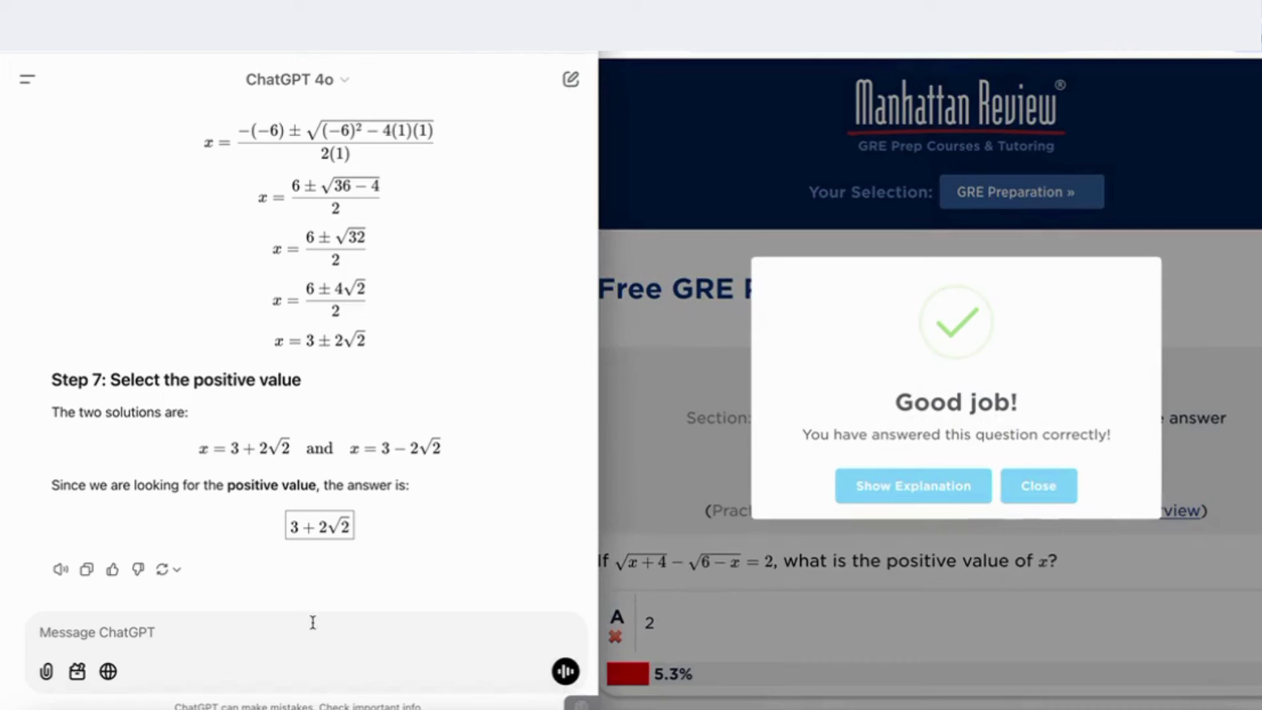
type("g")
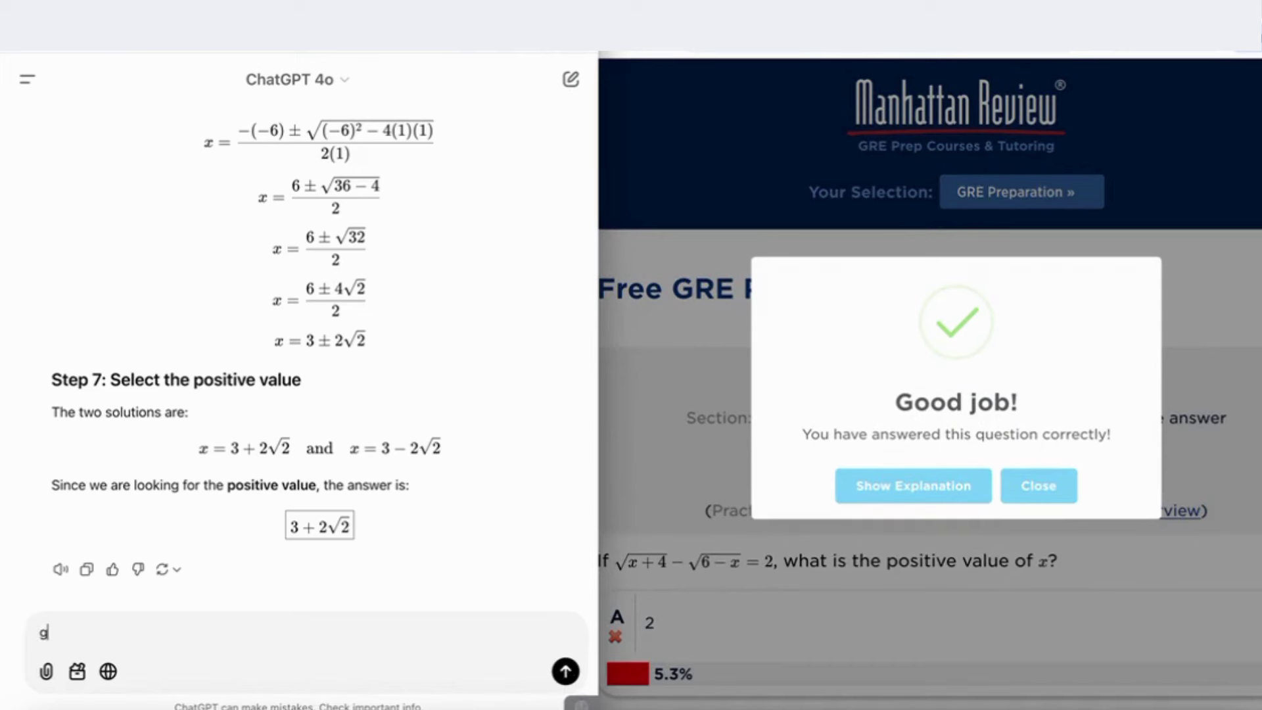
type("ive me the numerical value")
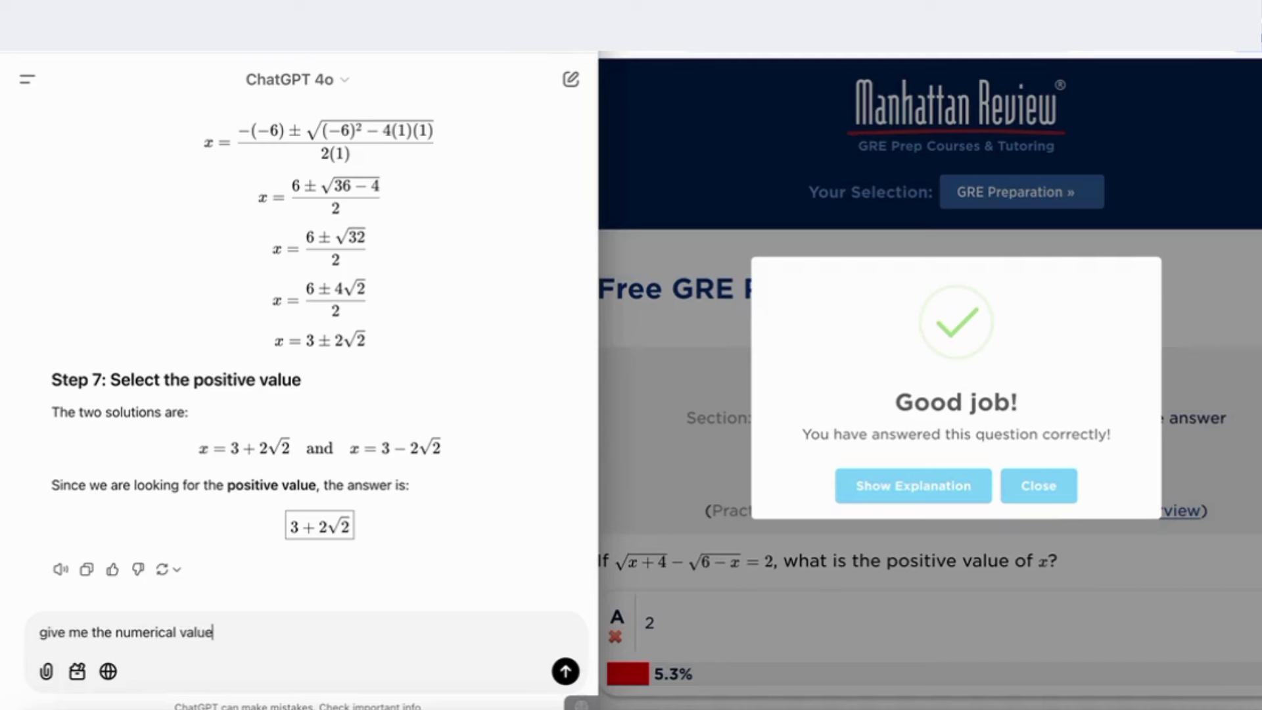
key("Return")
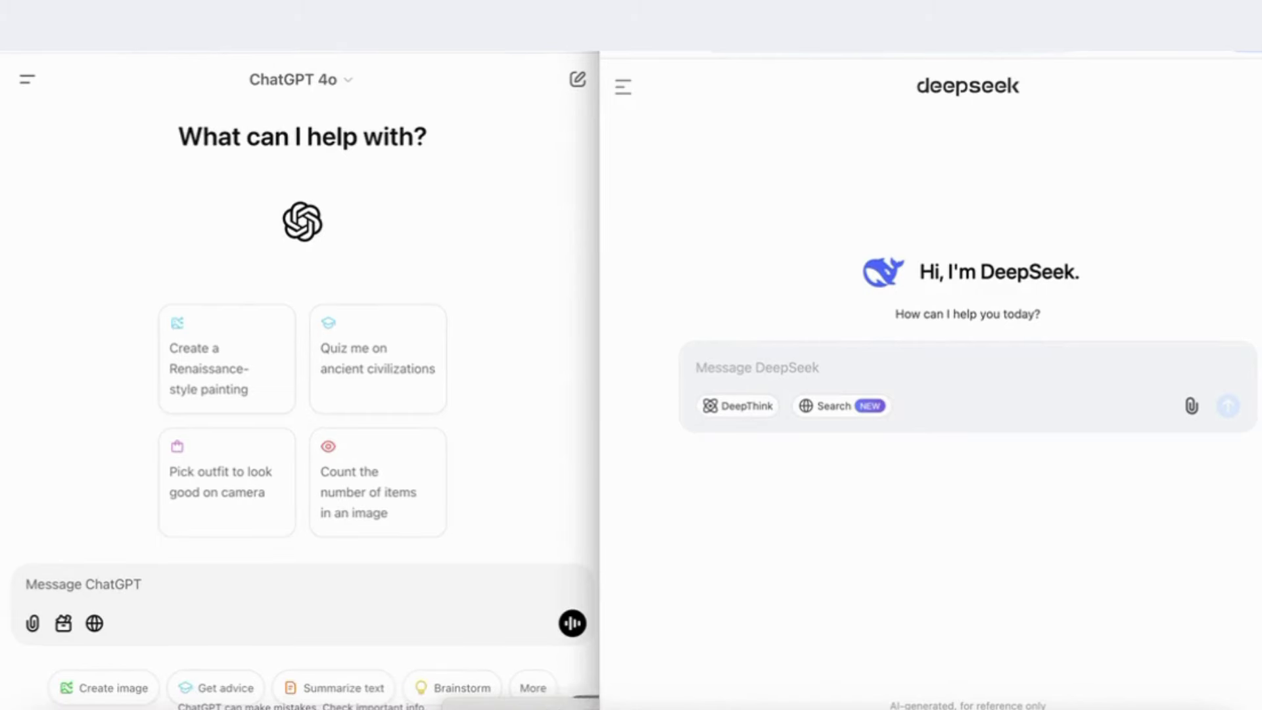
Attach the ten selected PDFs from the AI in healthcare folder to both chatbots, and submit "summarize these files" to ChatGPT.
left_click(578, 698)
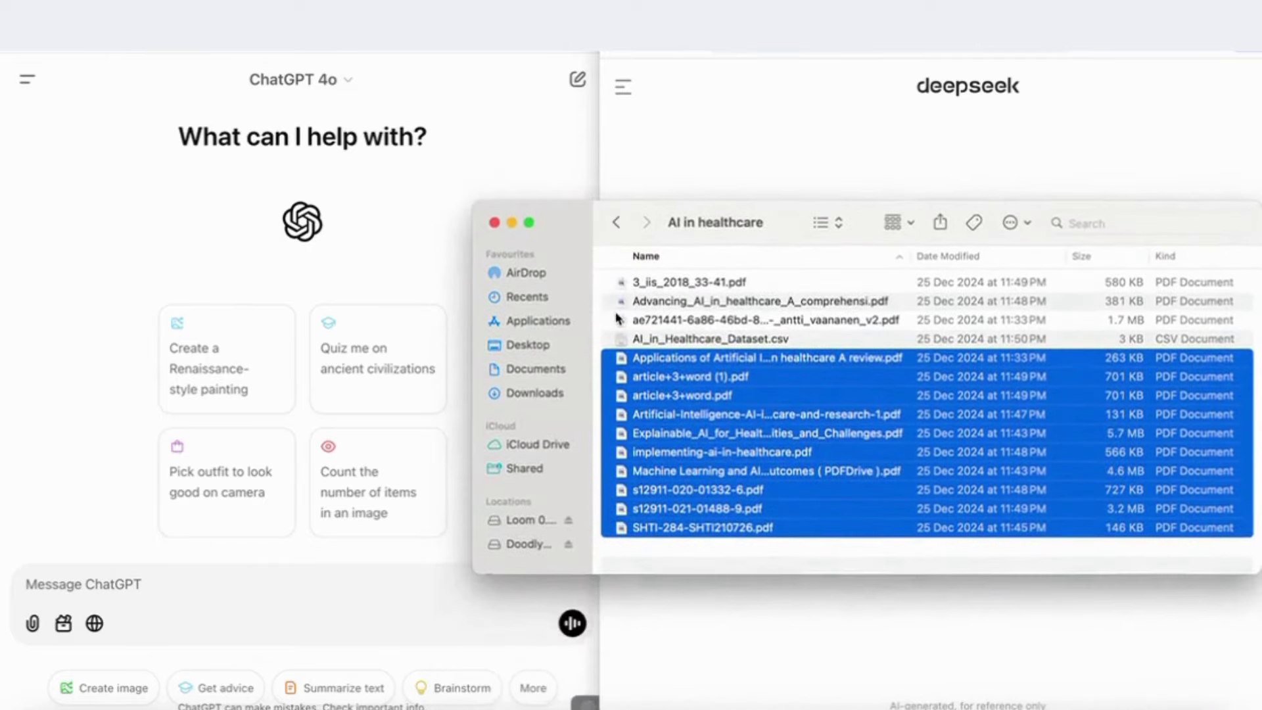
left_click_drag(650, 366, 336, 387)
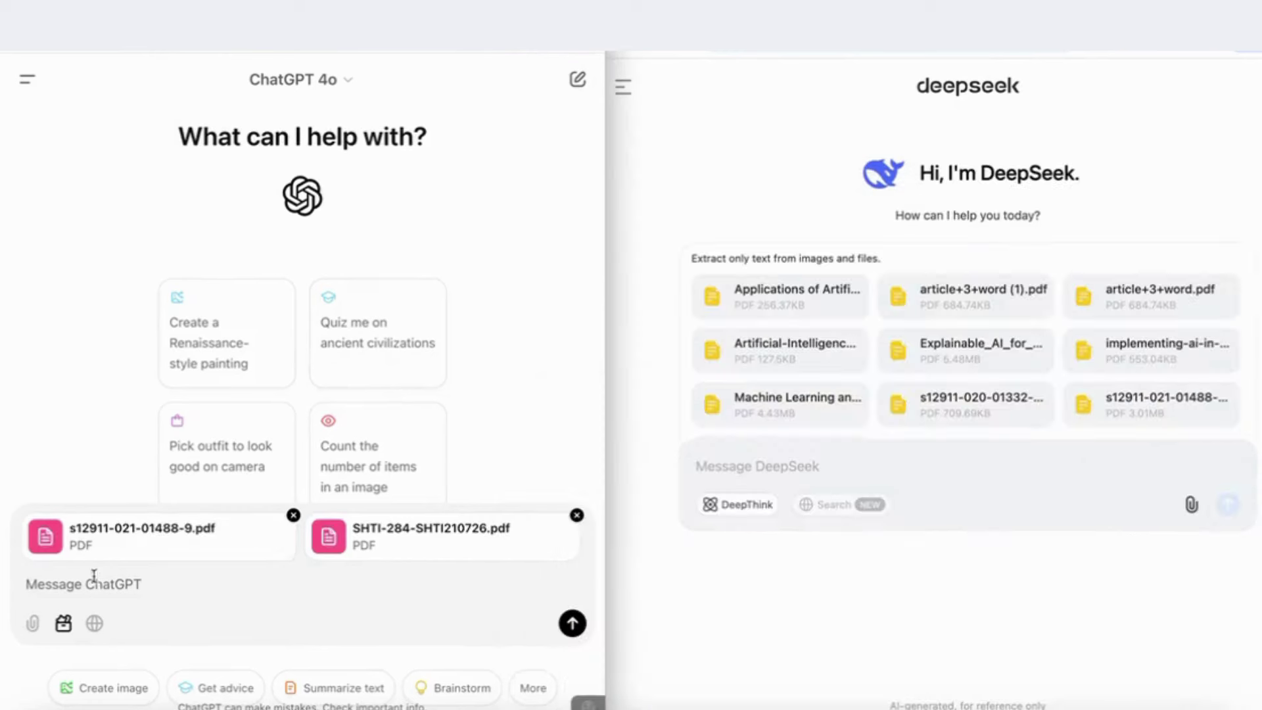
scroll(92, 558, "left", 10)
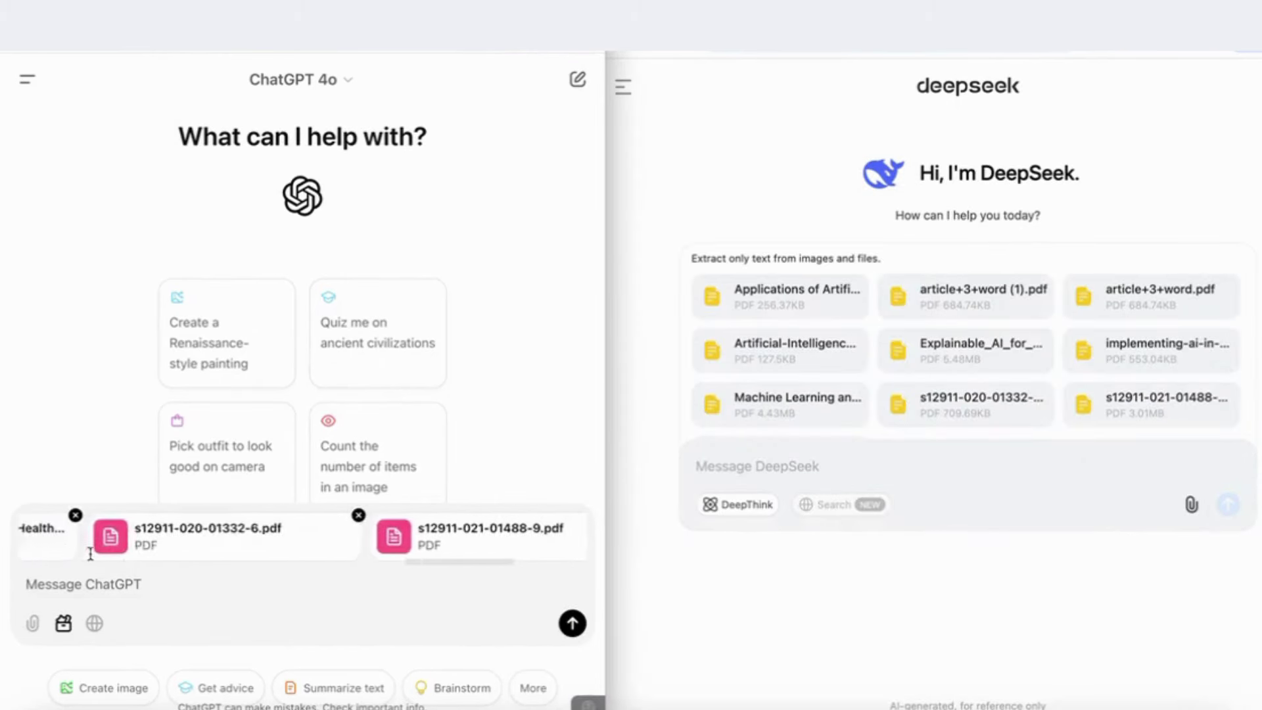
scroll(92, 559, "left", 10)
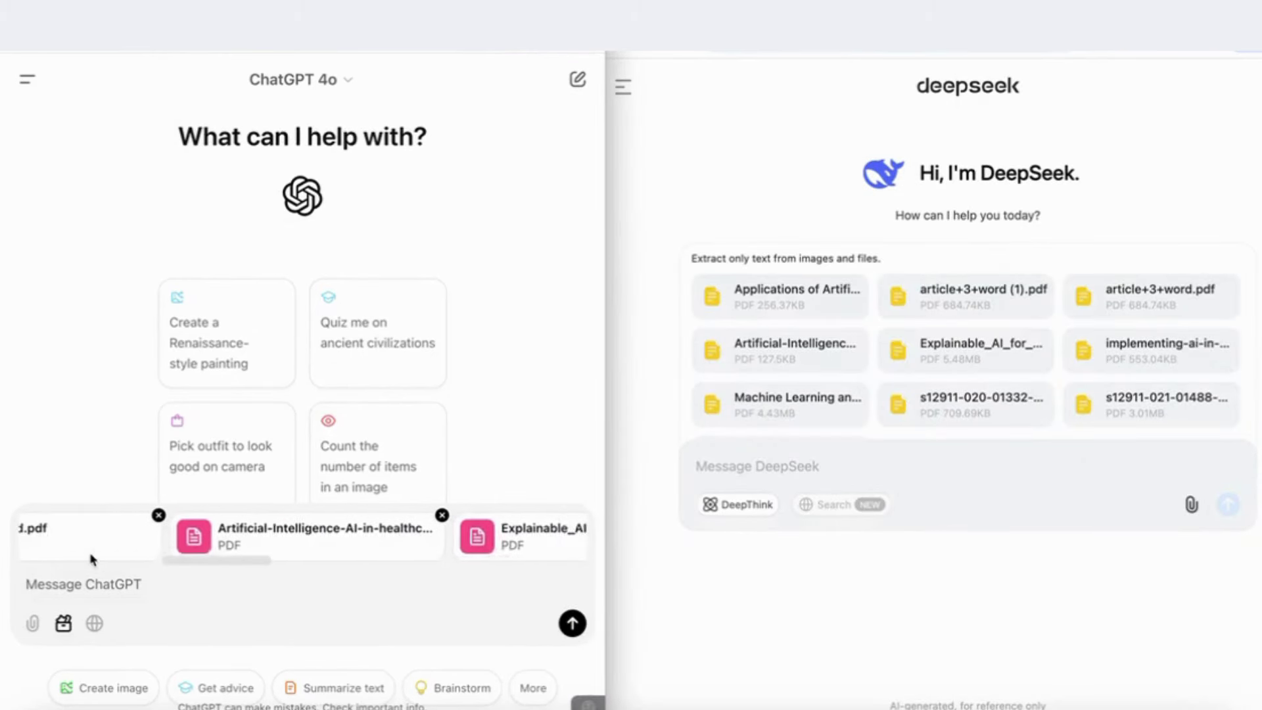
type("summarize these files")
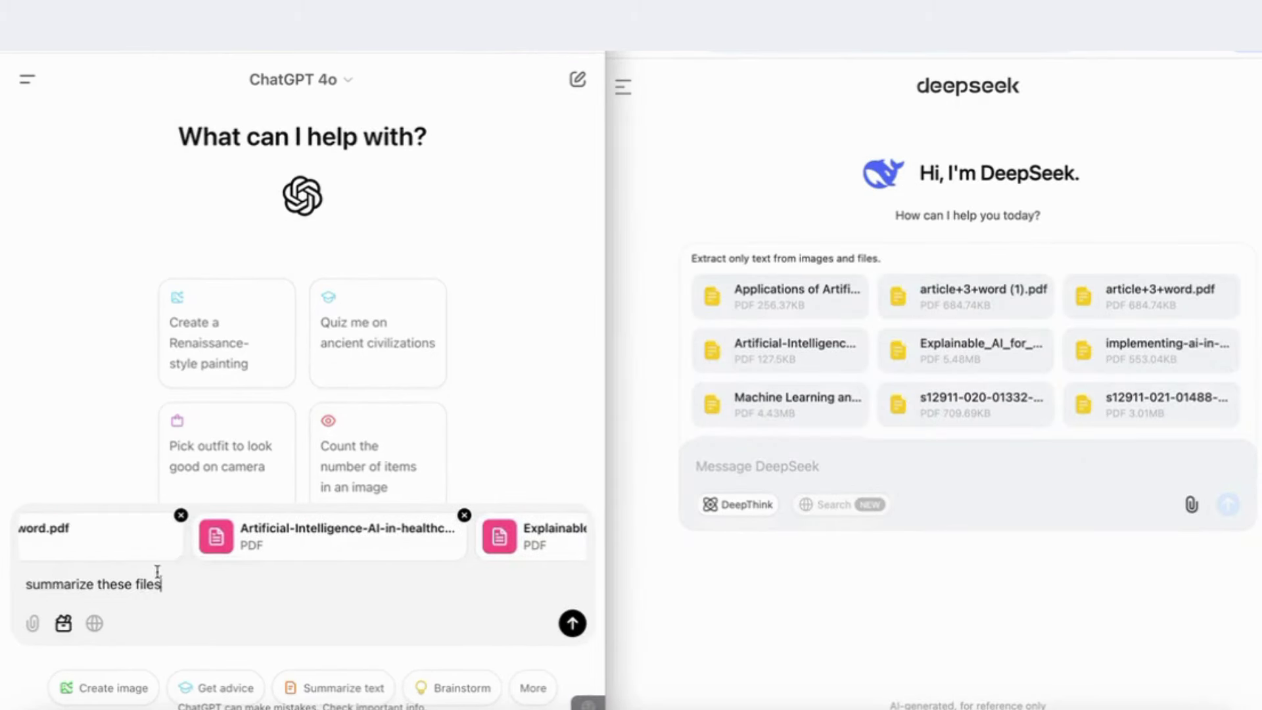
left_click(571, 623)
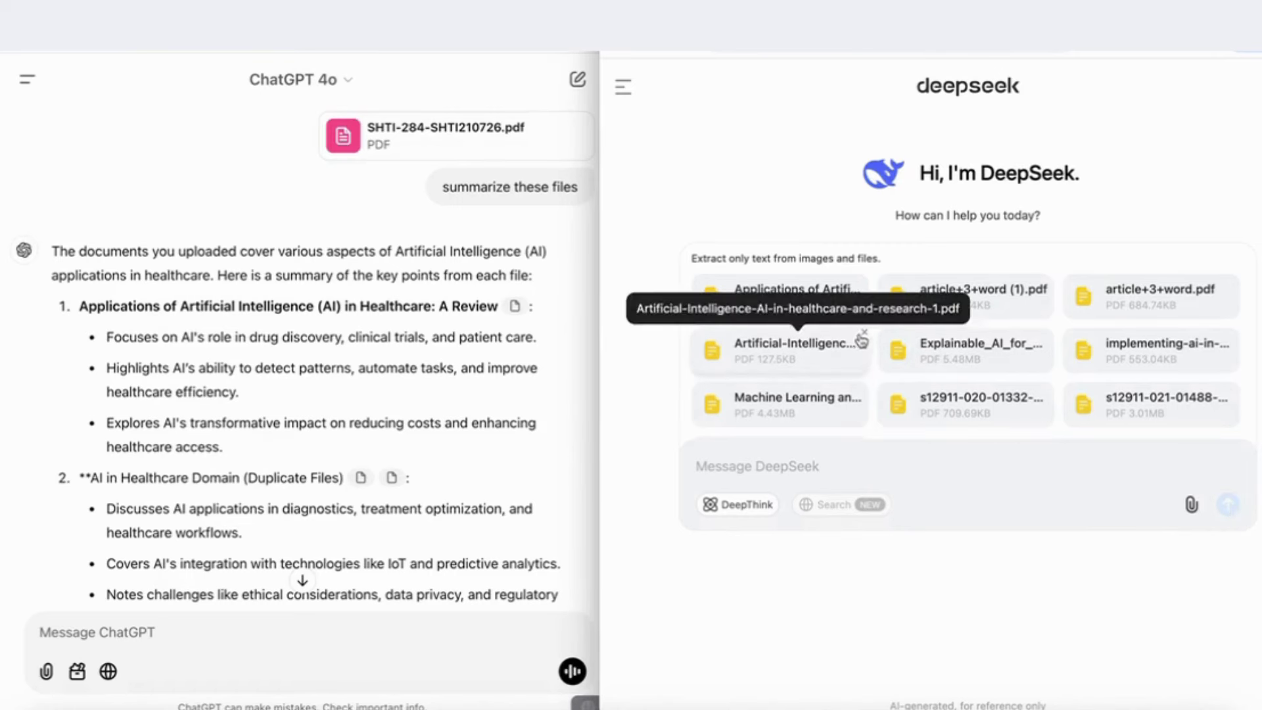
Remove PDFs from the DeepSeek message, keeping only the Applications of Artificial Intelligence review, article+3+word (1).pdf and article+3+word.pdf.
left_click(862, 334)
left_click(862, 333)
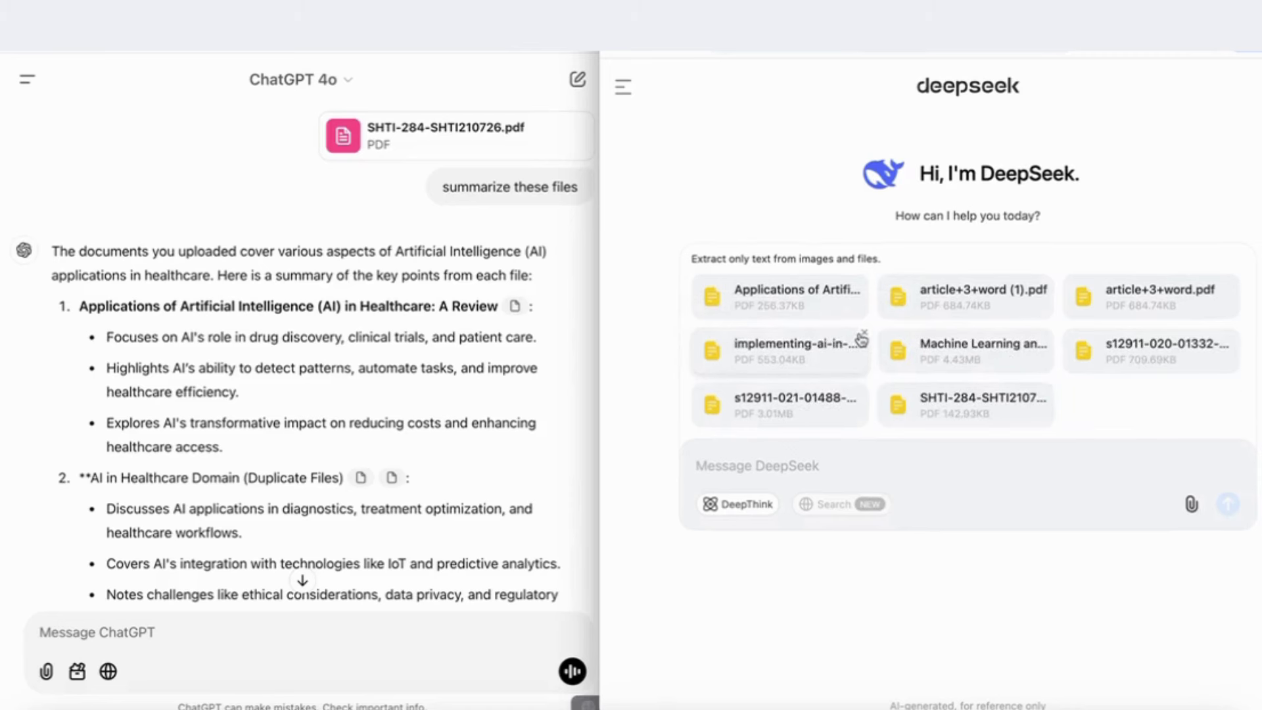
left_click(863, 334)
left_click(1233, 336)
left_click(1232, 335)
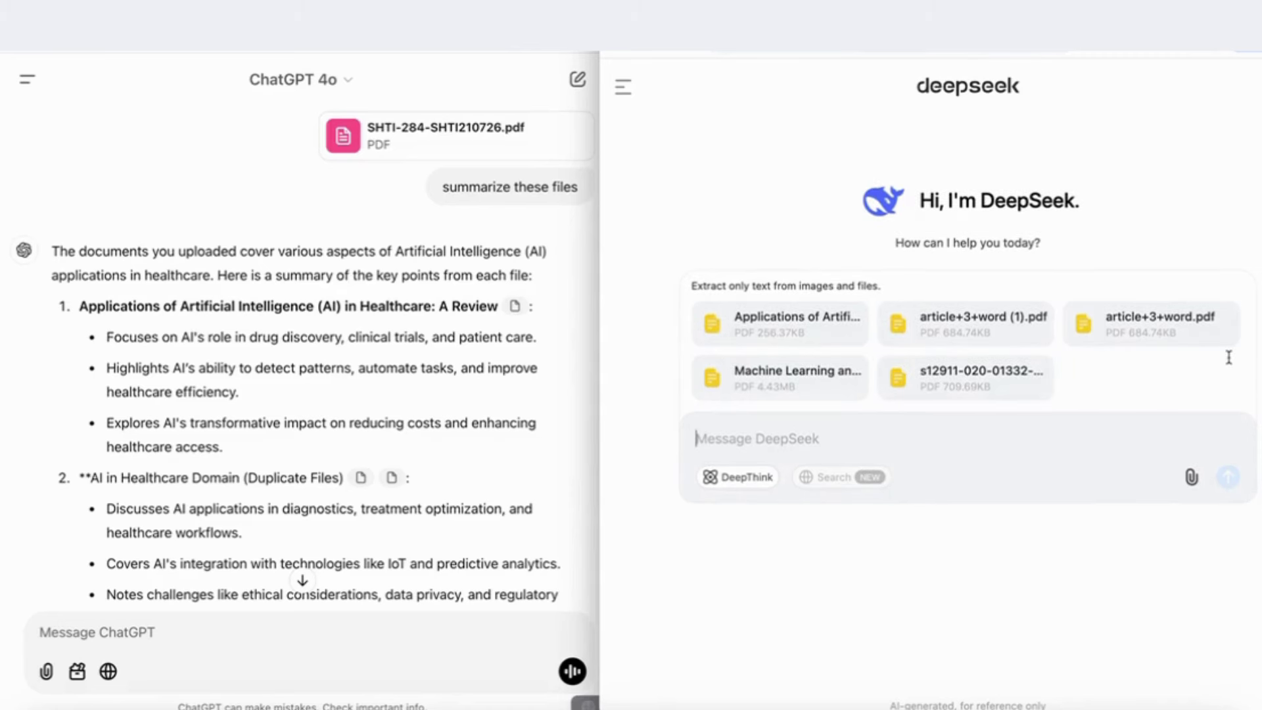
left_click(1049, 363)
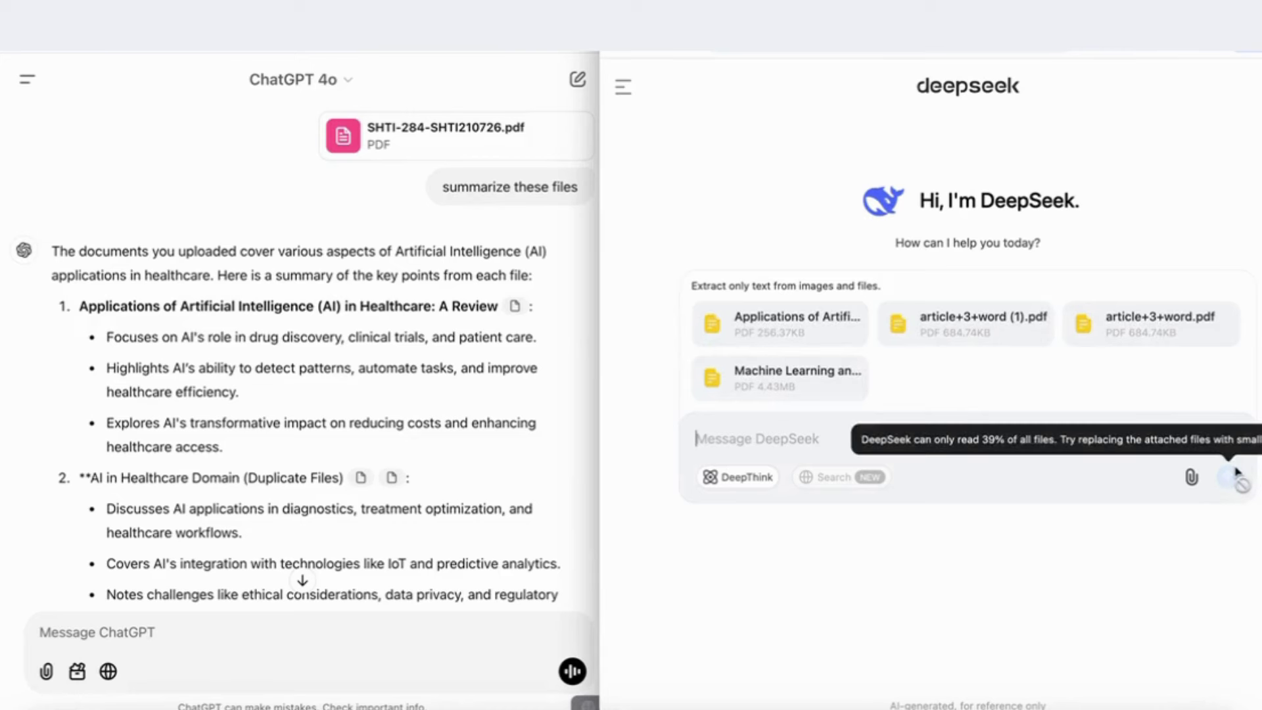
left_click(862, 368)
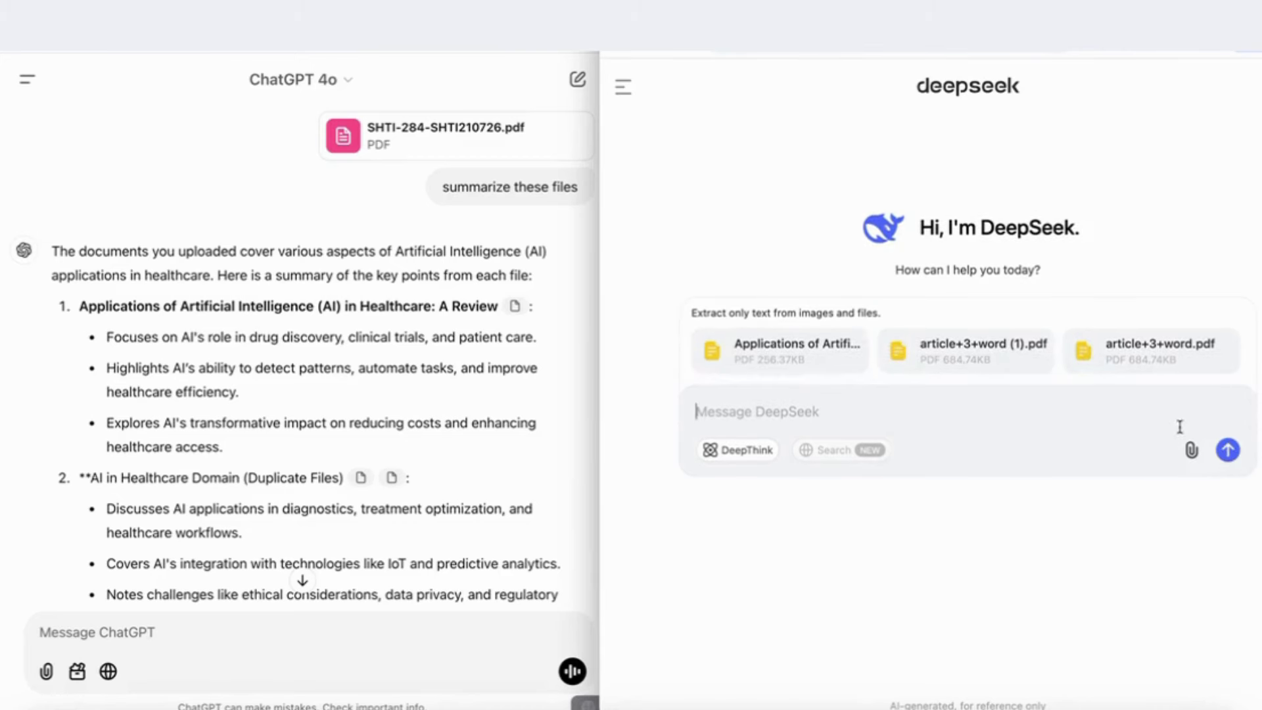
Submit "summarize these files" to DeepSeek with the three attached PDFs.
type("summarize these files")
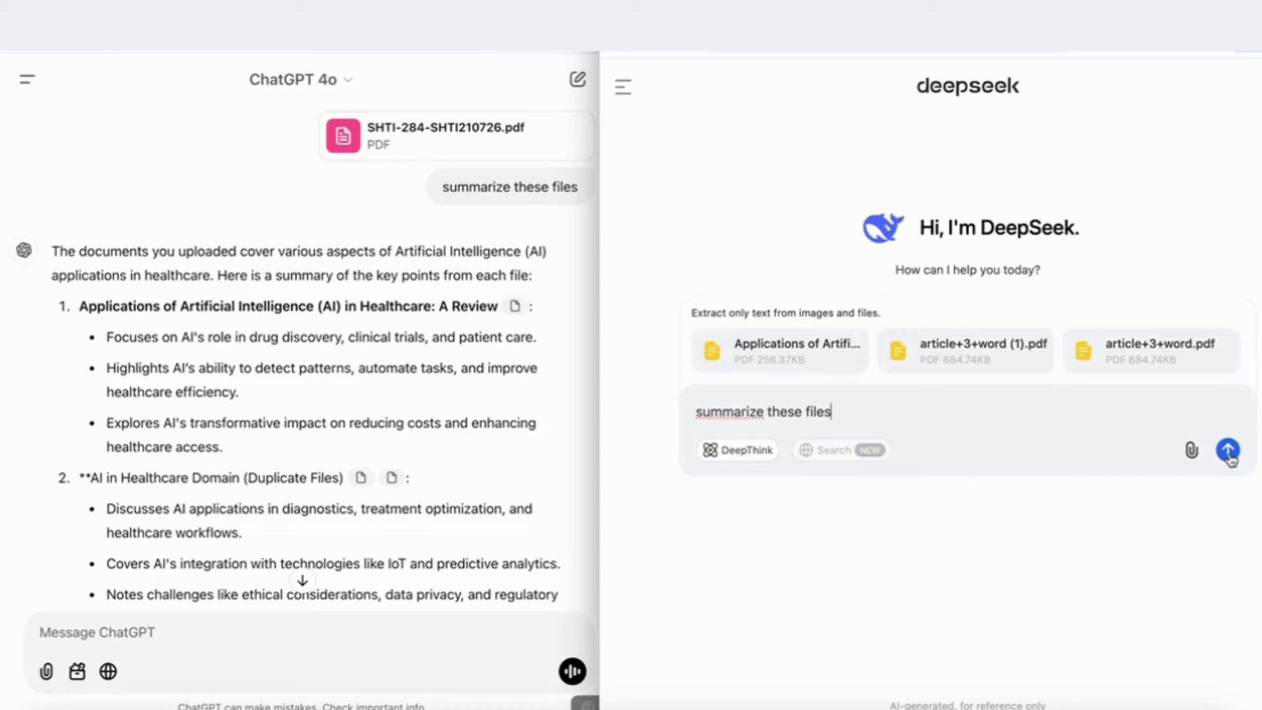
mouse_move(1041, 353)
mouse_move(1119, 361)
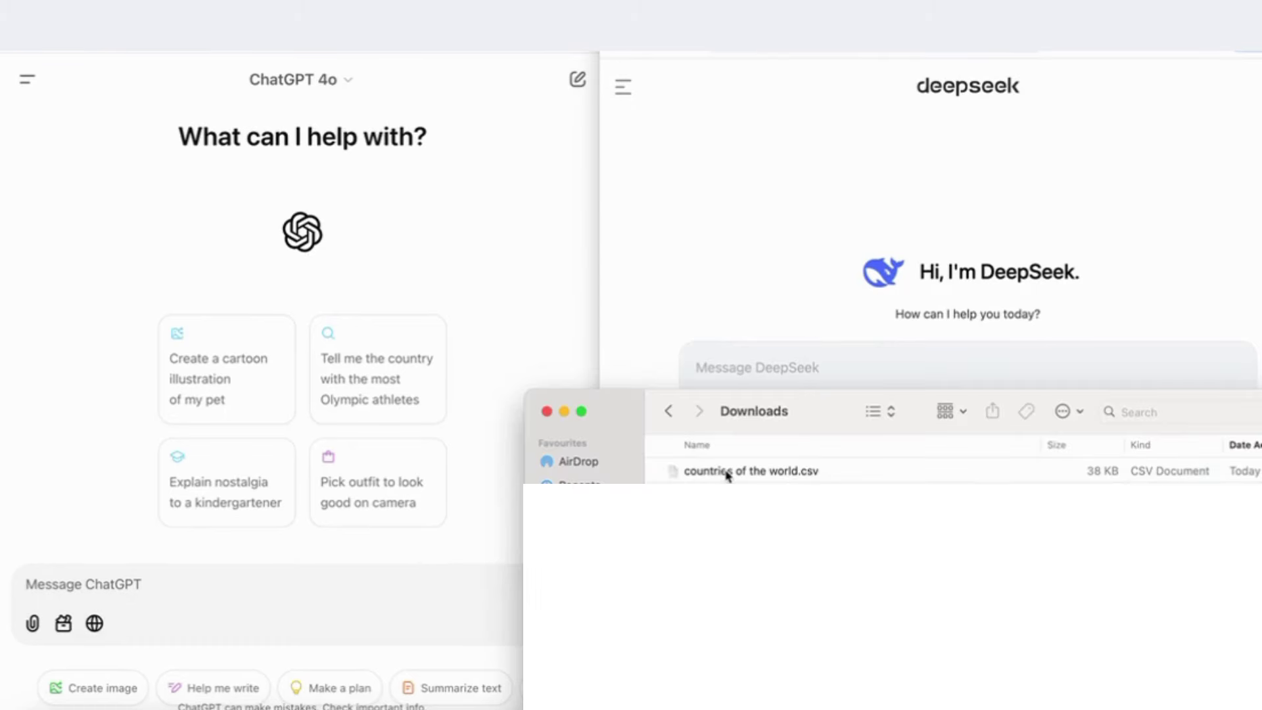
Attach countries of the world.csv from the Downloads folder to new ChatGPT and DeepSeek chats, and put the file window away.
left_click_drag(726, 474, 329, 601)
left_click_drag(729, 474, 682, 402)
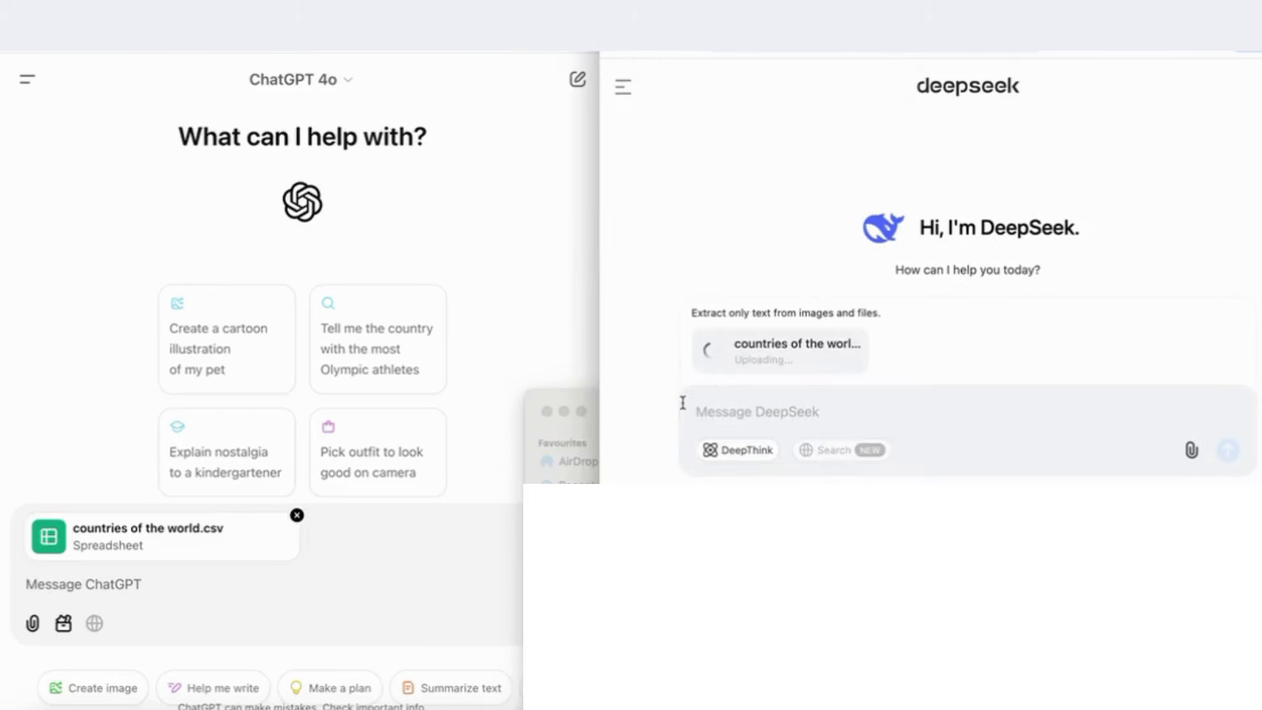
left_click(564, 411)
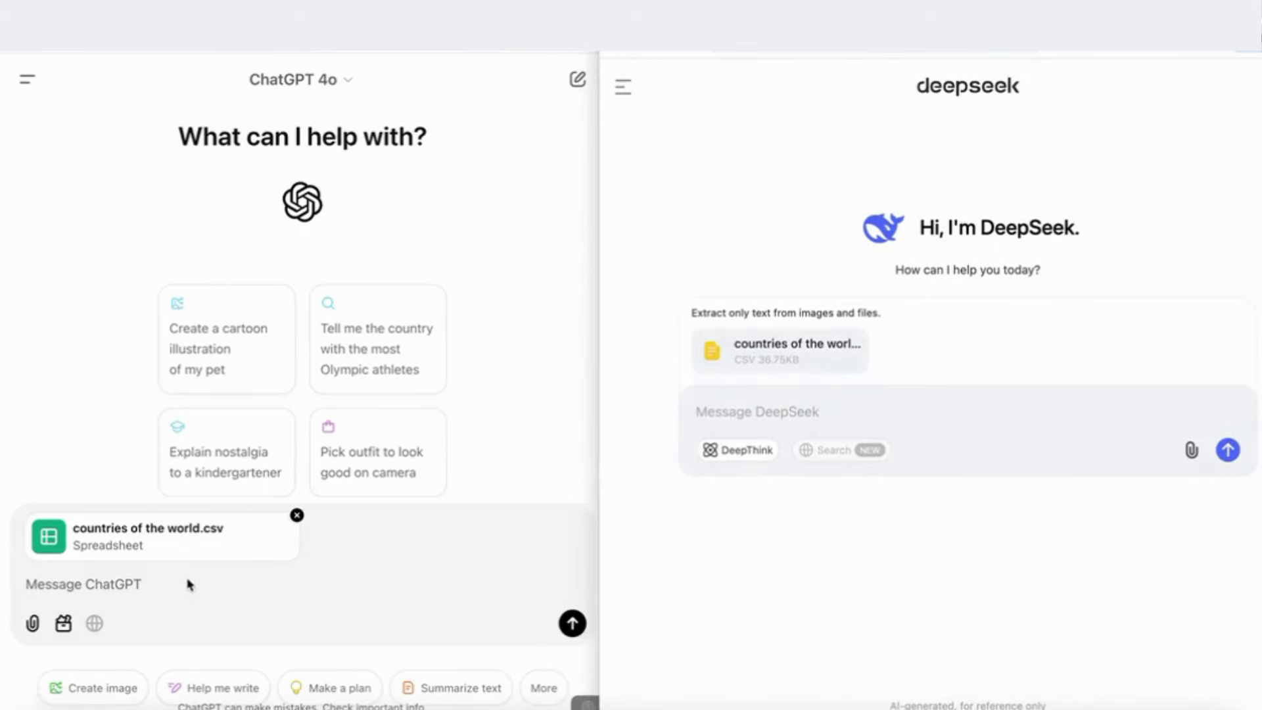
Submit "analyze the dataset and provide me with the key insights" to both ChatGPT and DeepSeek.
left_click(170, 583)
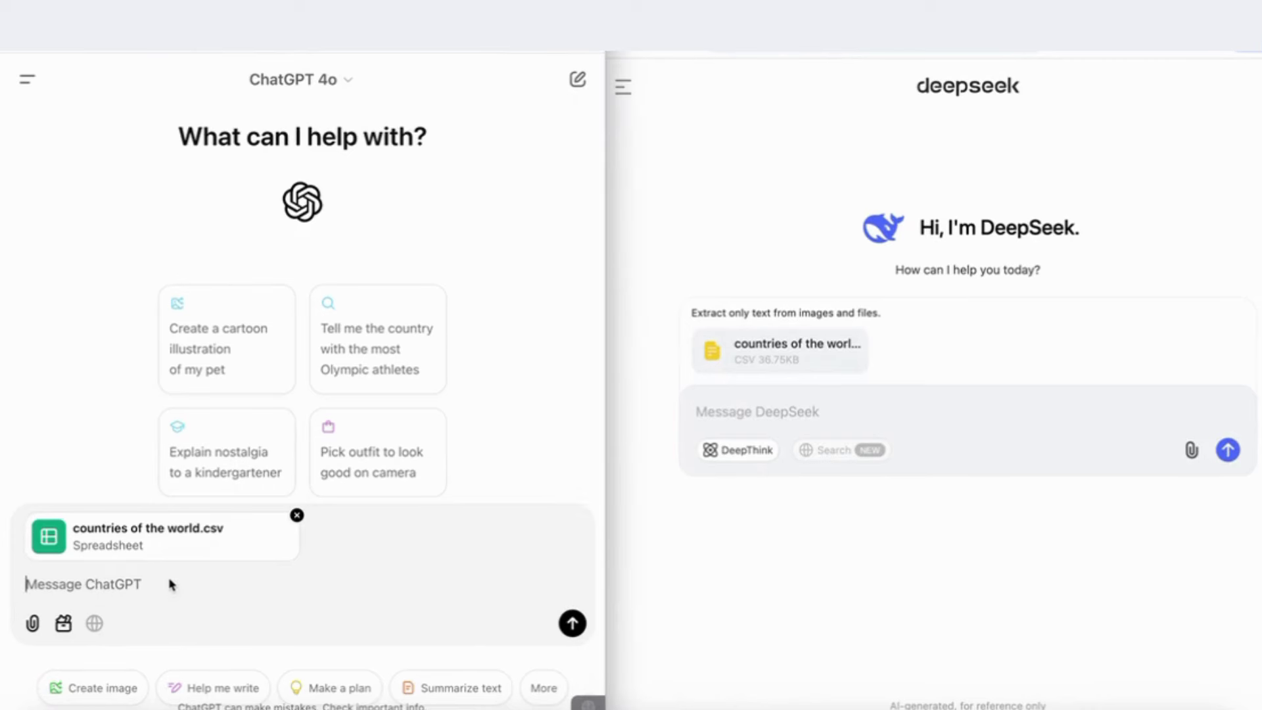
type("analyze the dataset and provide me with the key insights")
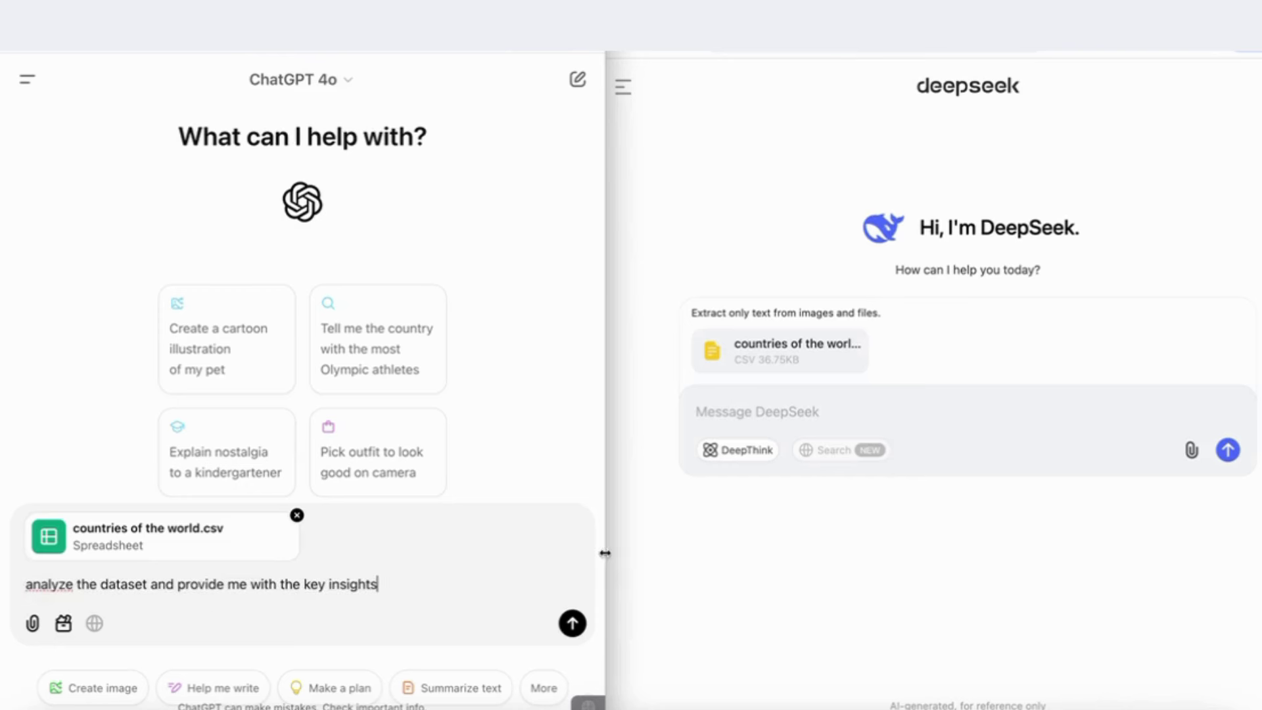
left_click(735, 411)
type("analyze the dataset and provide me with the key insights")
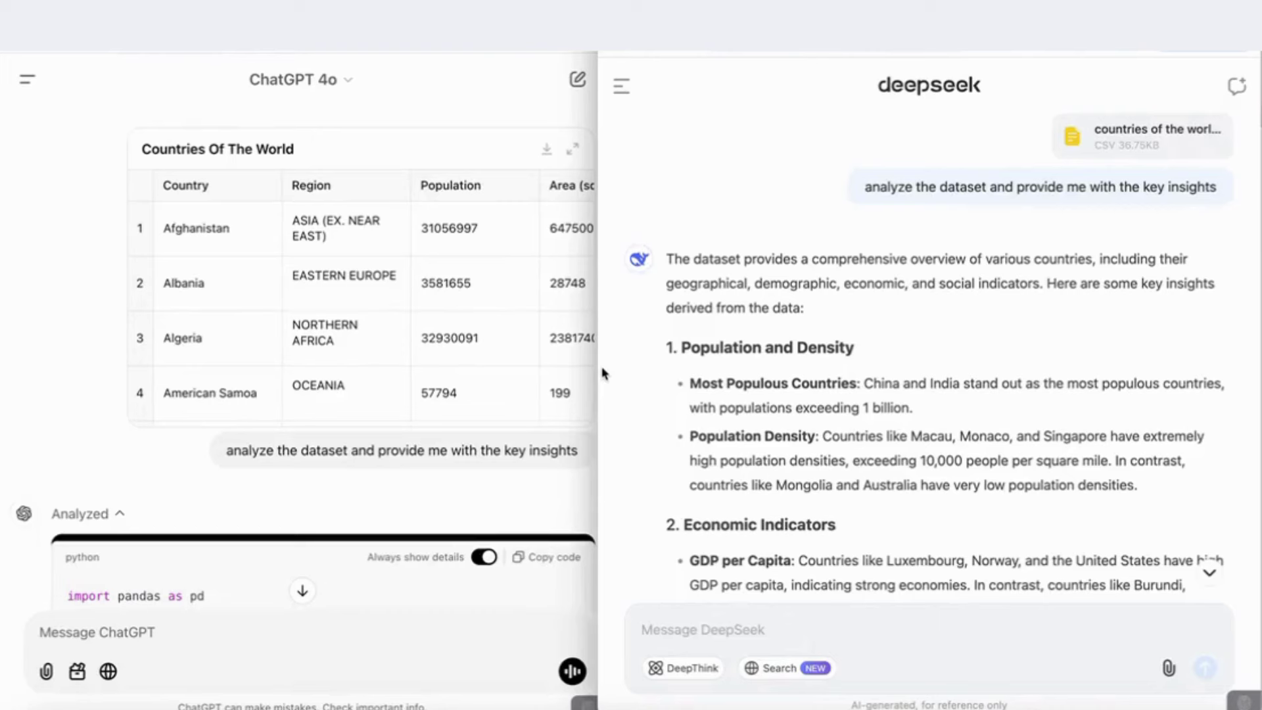
Review the Countries Of The World table preview and ChatGPT's analysis, covering the data overview, key columns, data issues and next steps.
left_click(539, 129)
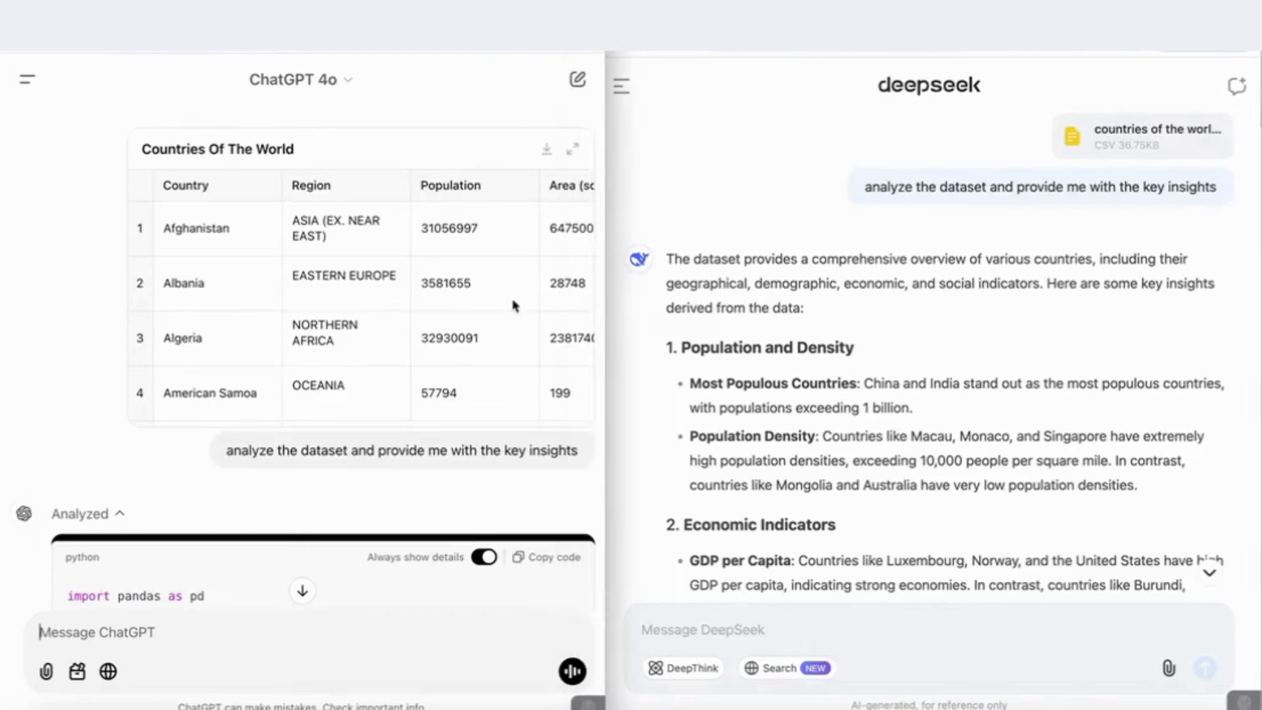
scroll(279, 324, "down", 8)
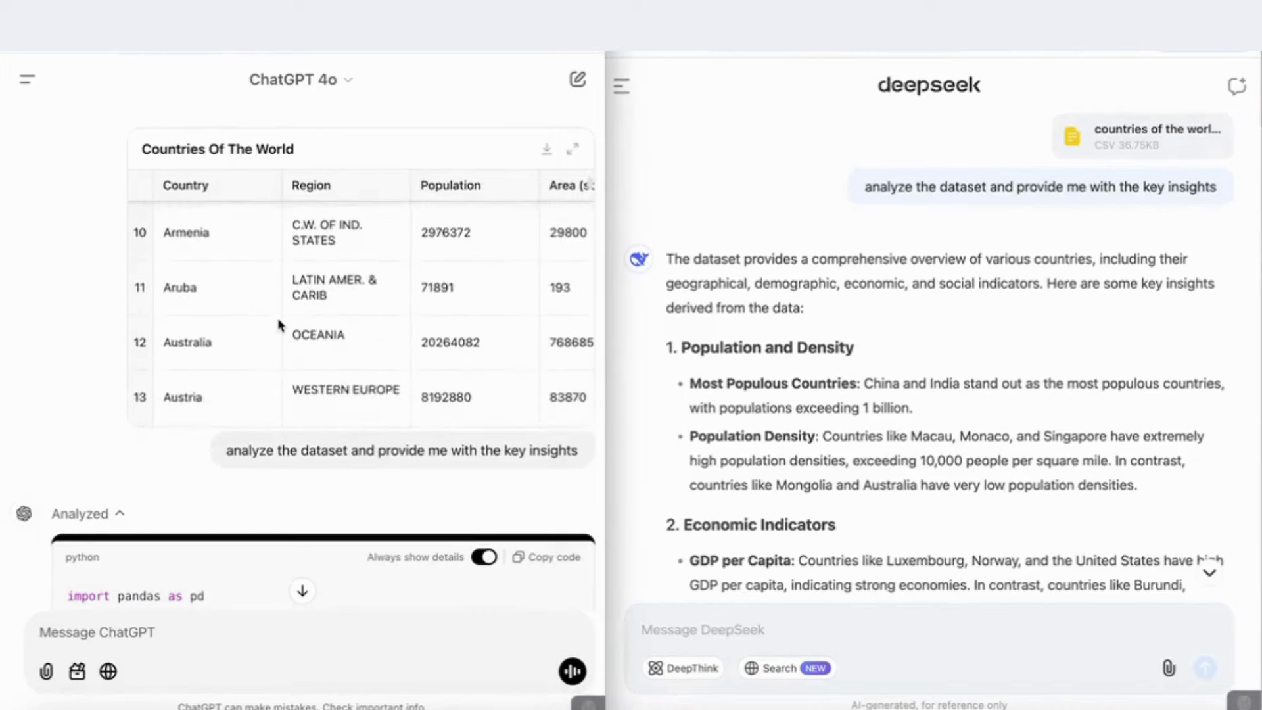
scroll(279, 323, "down", 1)
scroll(279, 324, "down", 4)
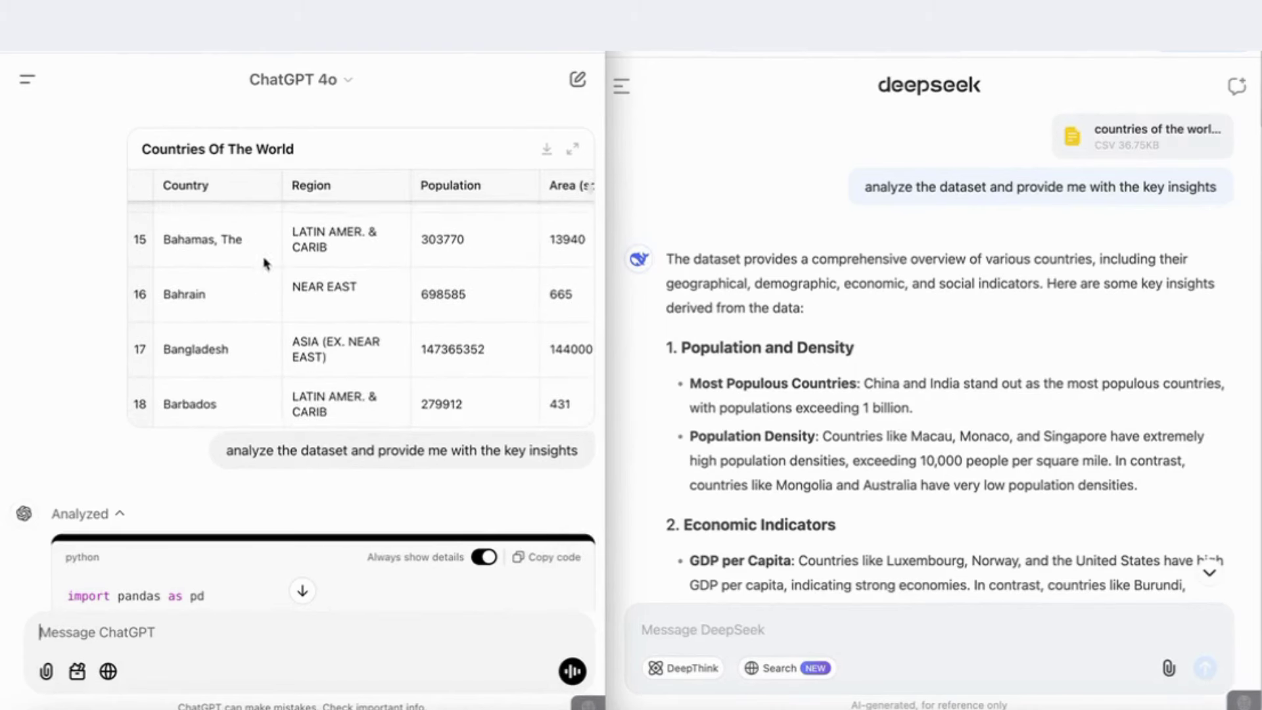
scroll(228, 387, "down", 1)
scroll(180, 473, "down", 10)
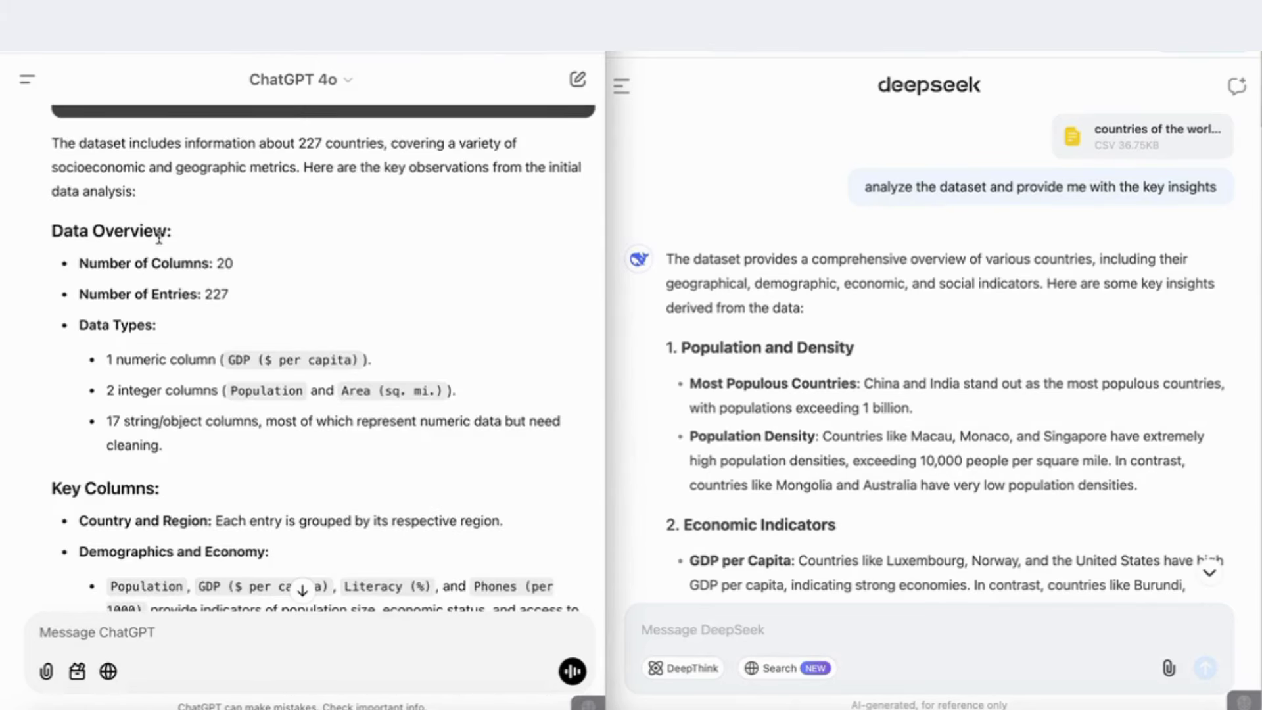
scroll(204, 312, "down", 1)
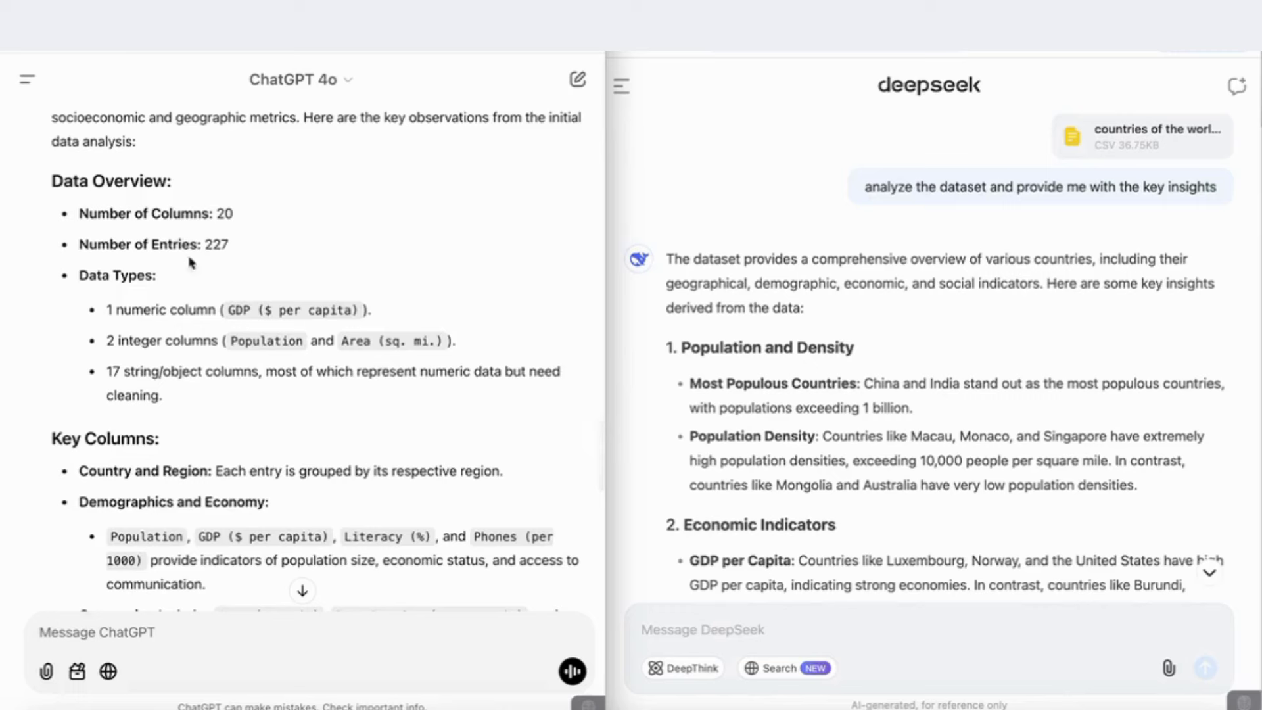
scroll(191, 263, "down", 2)
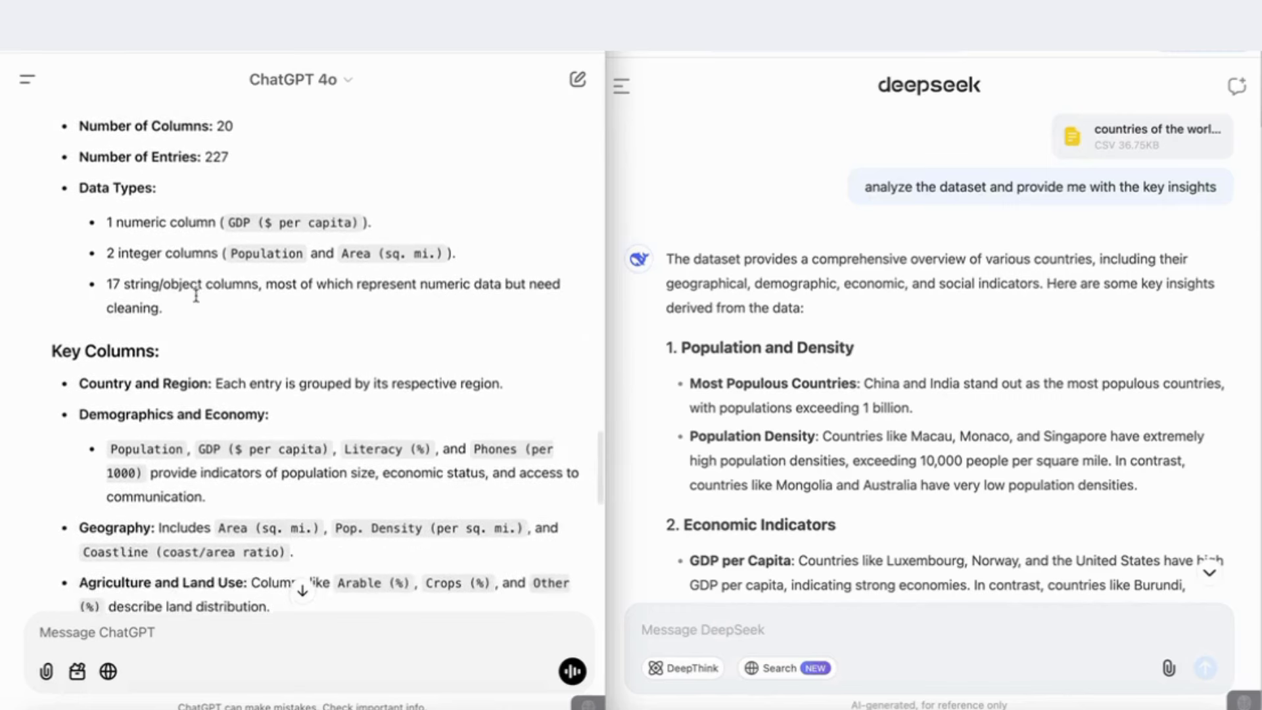
scroll(197, 309, "down", 4)
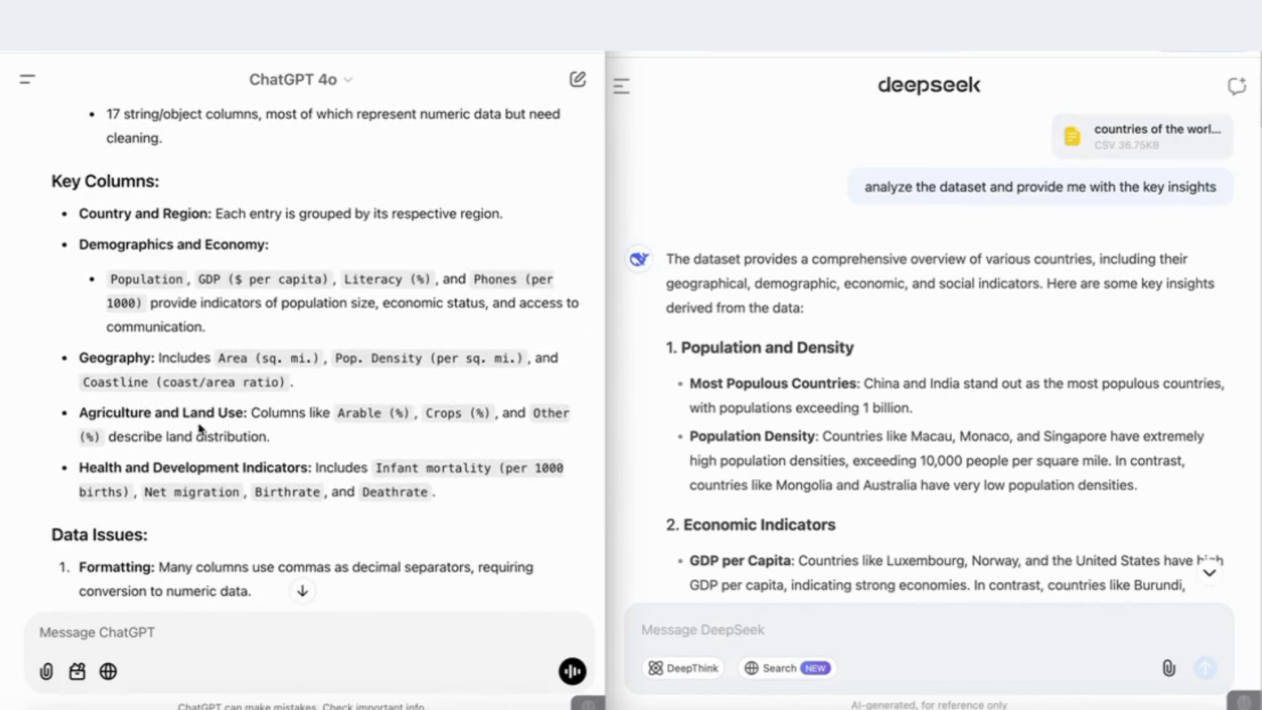
scroll(201, 428, "down", 5)
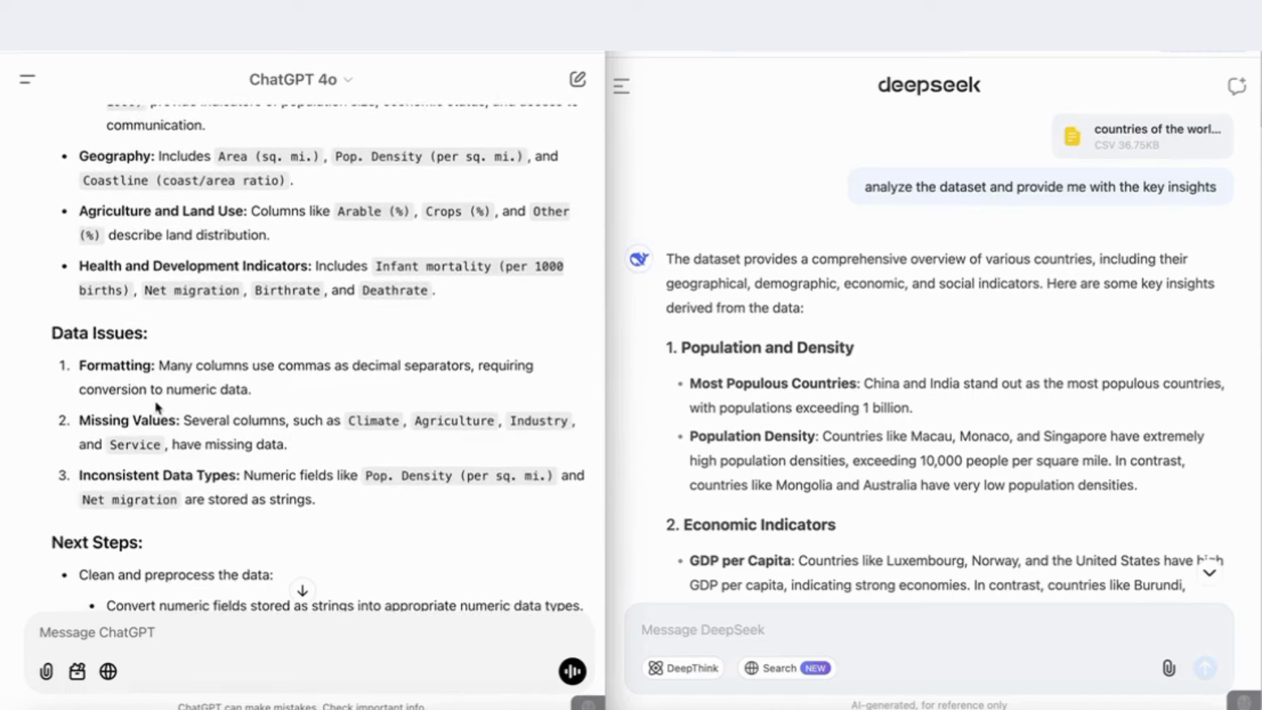
scroll(189, 419, "down", 1)
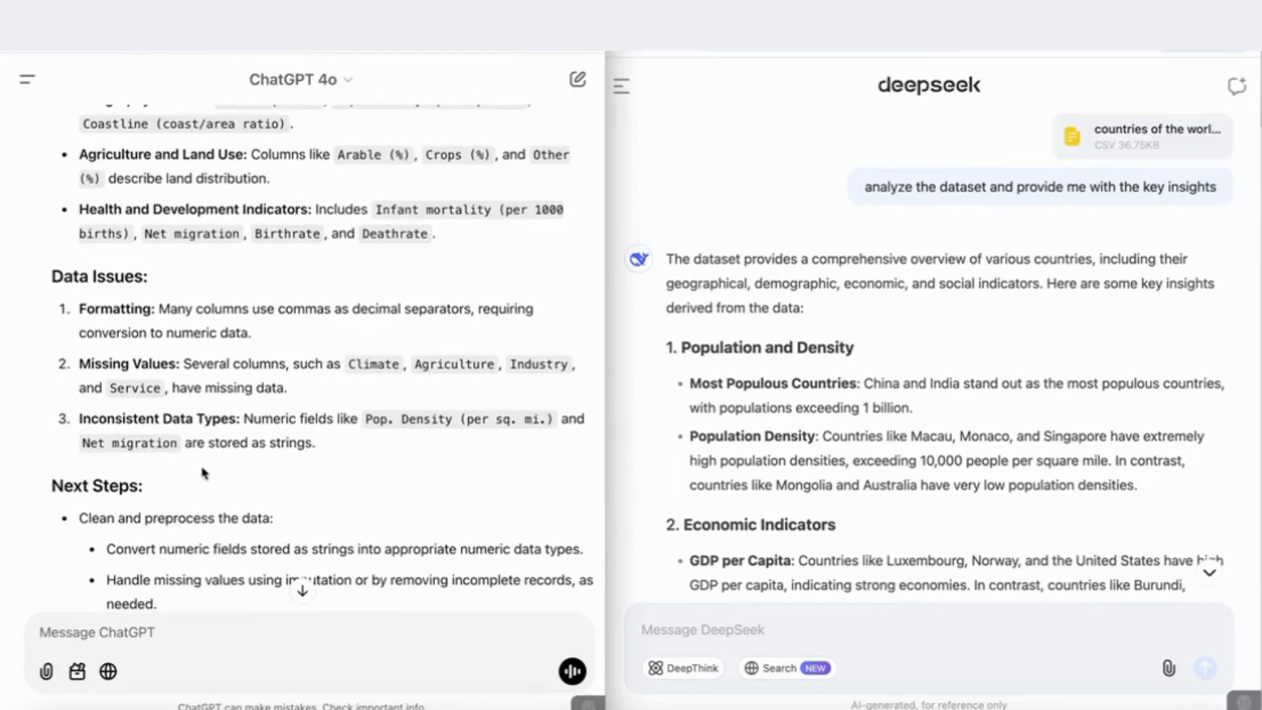
scroll(204, 470, "down", 3)
scroll(170, 526, "down", 2)
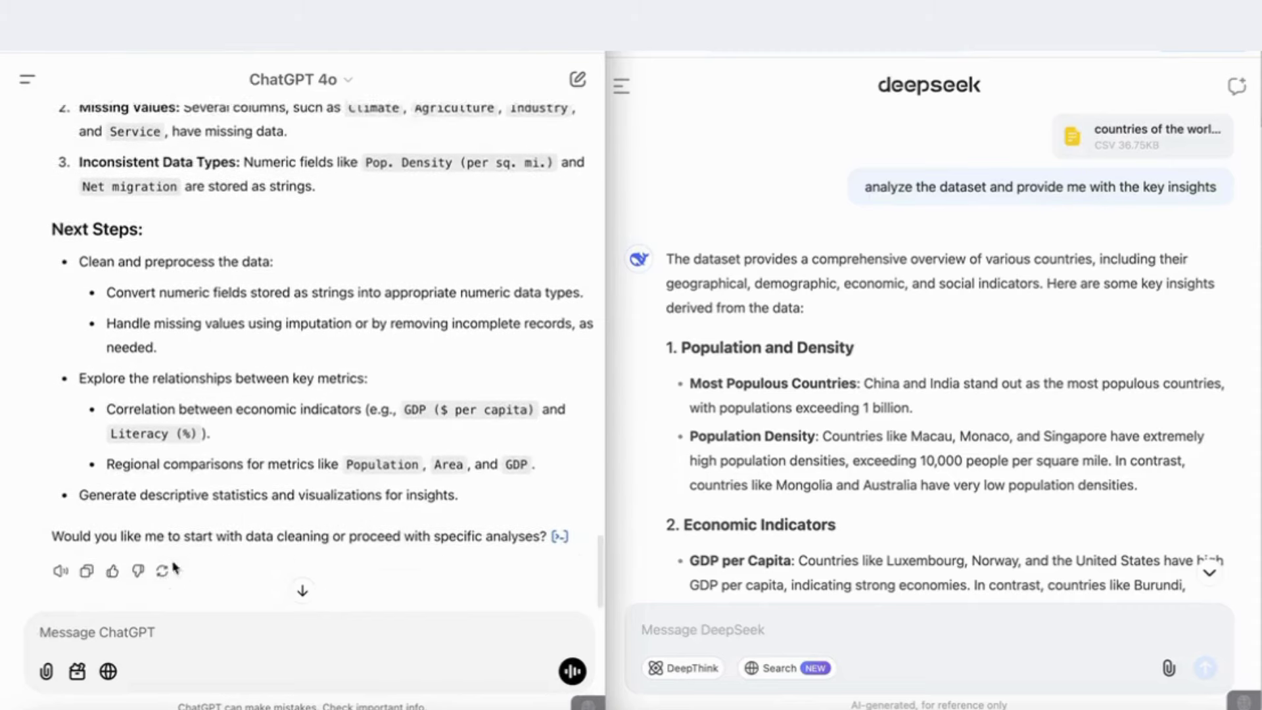
scroll(174, 563, "up", 10)
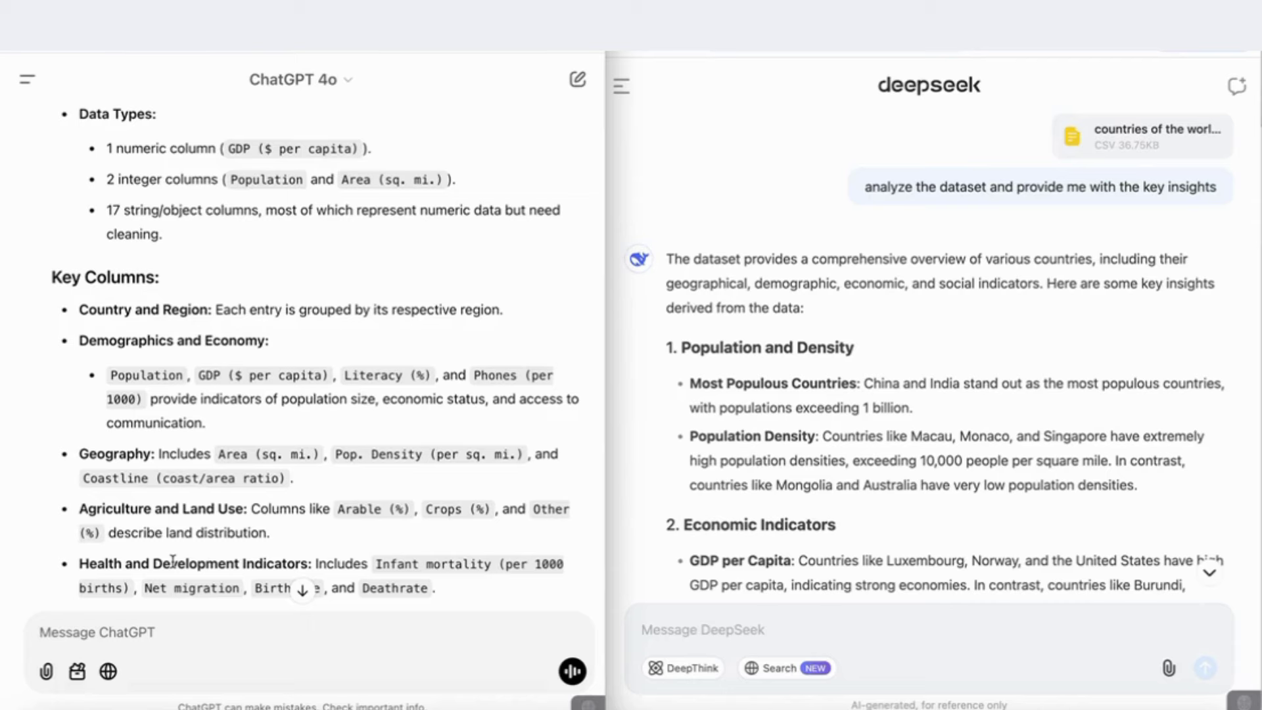
scroll(172, 560, "down", 10)
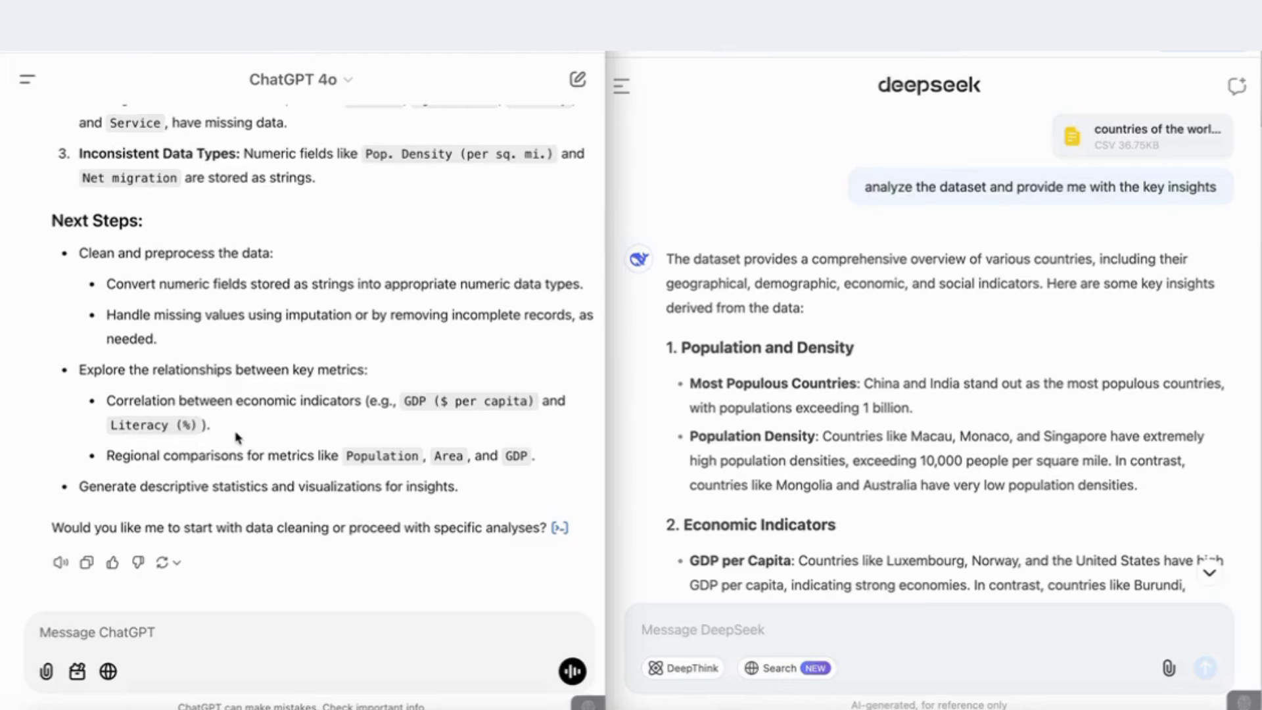
Read DeepSeek's key insights on the dataset, from population and density through to regional disparities.
scroll(754, 373, "down", 1)
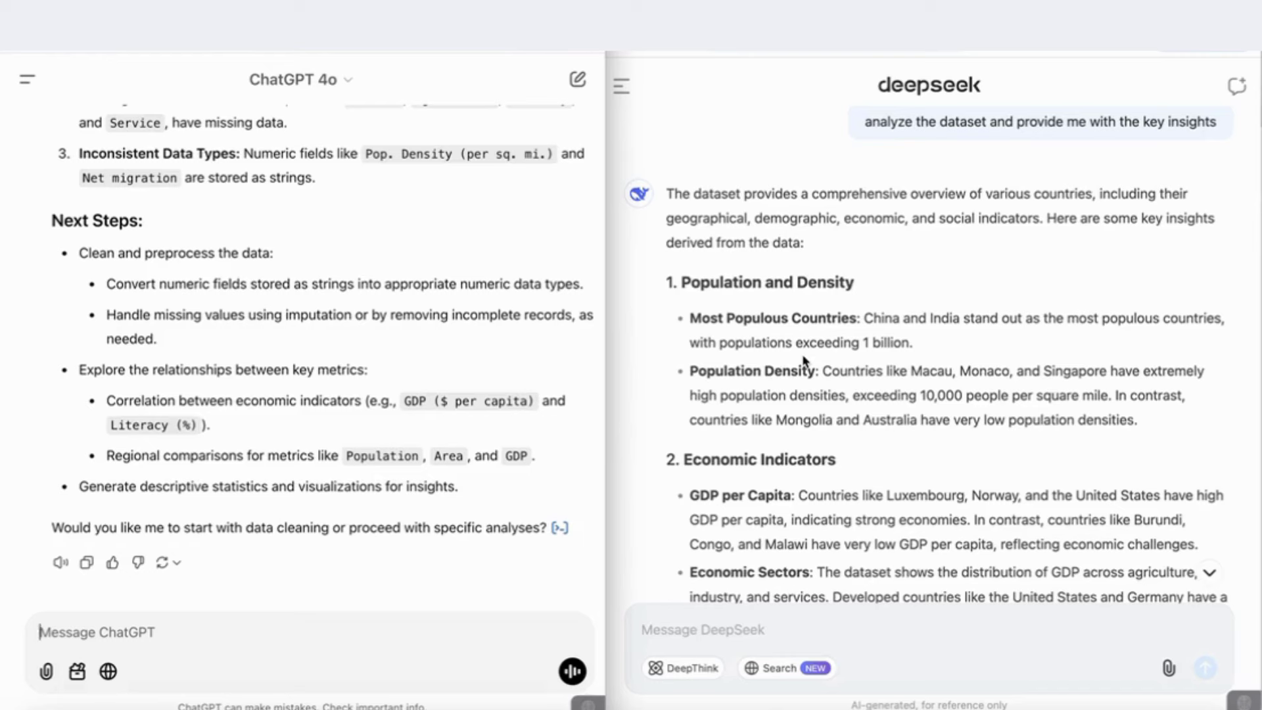
scroll(803, 359, "down", 2)
scroll(803, 359, "up", 2)
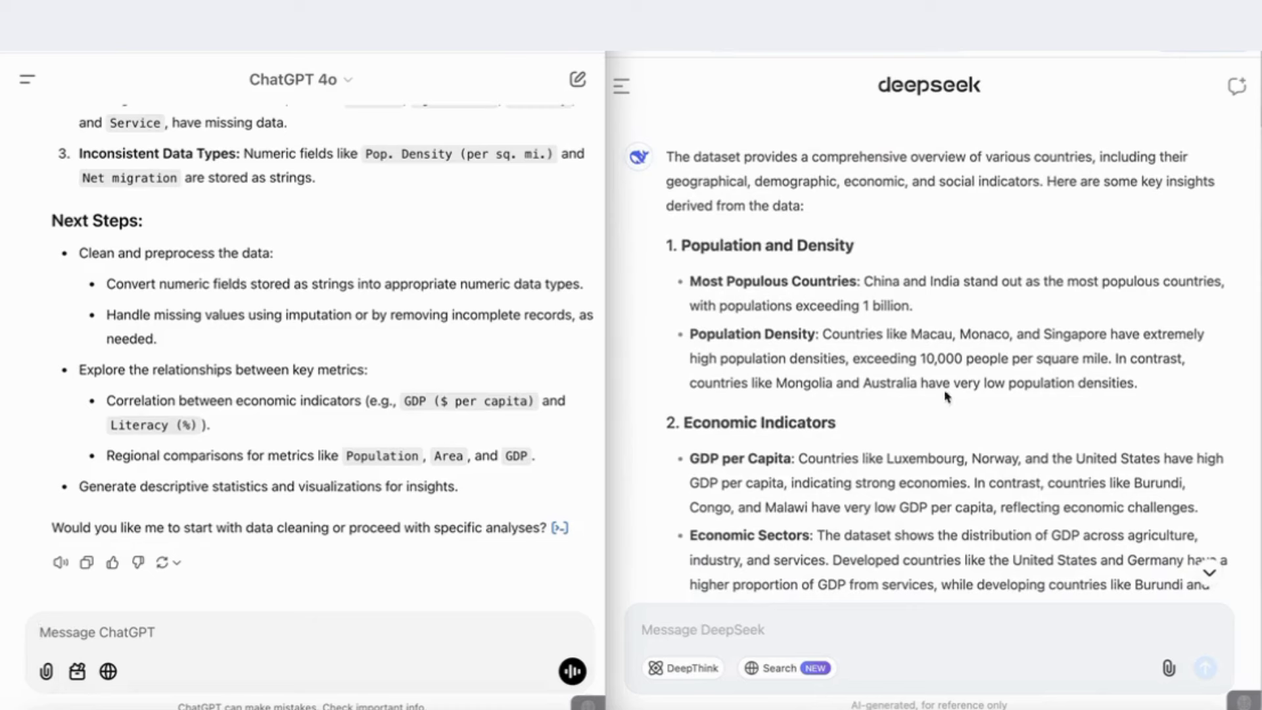
scroll(943, 410, "down", 8)
scroll(944, 409, "down", 3)
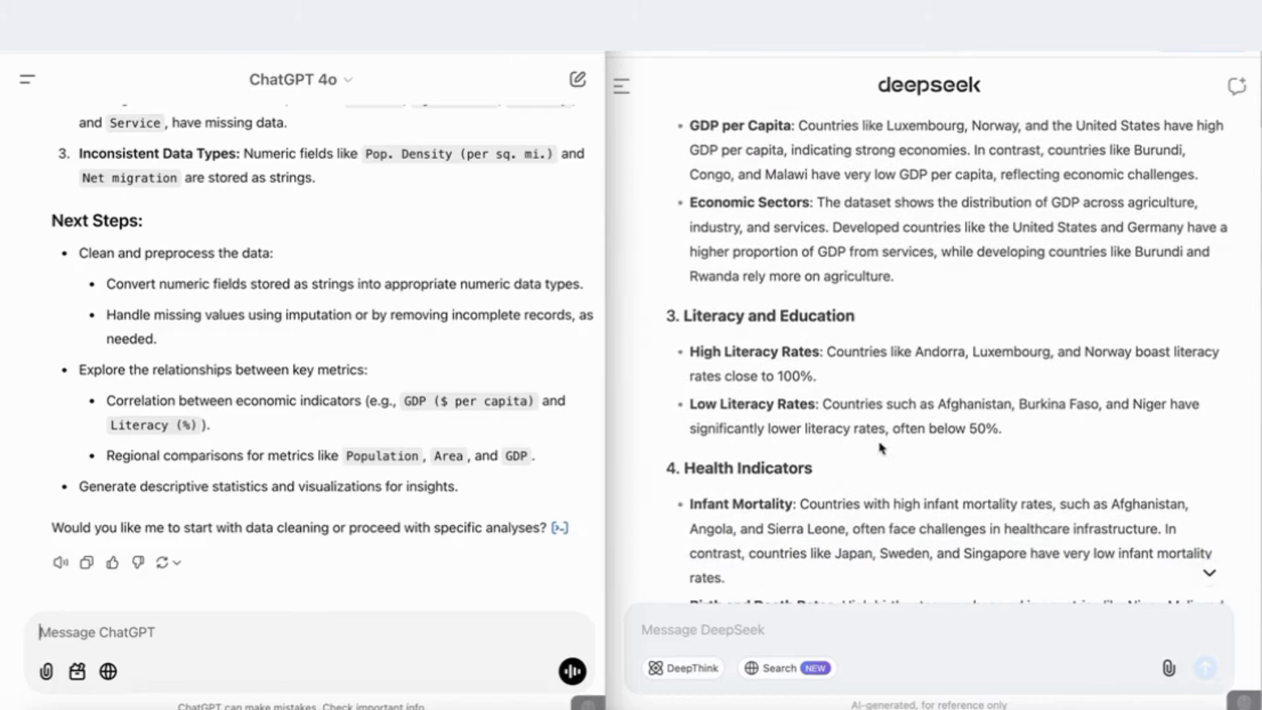
scroll(882, 444, "down", 8)
scroll(887, 394, "up", 10)
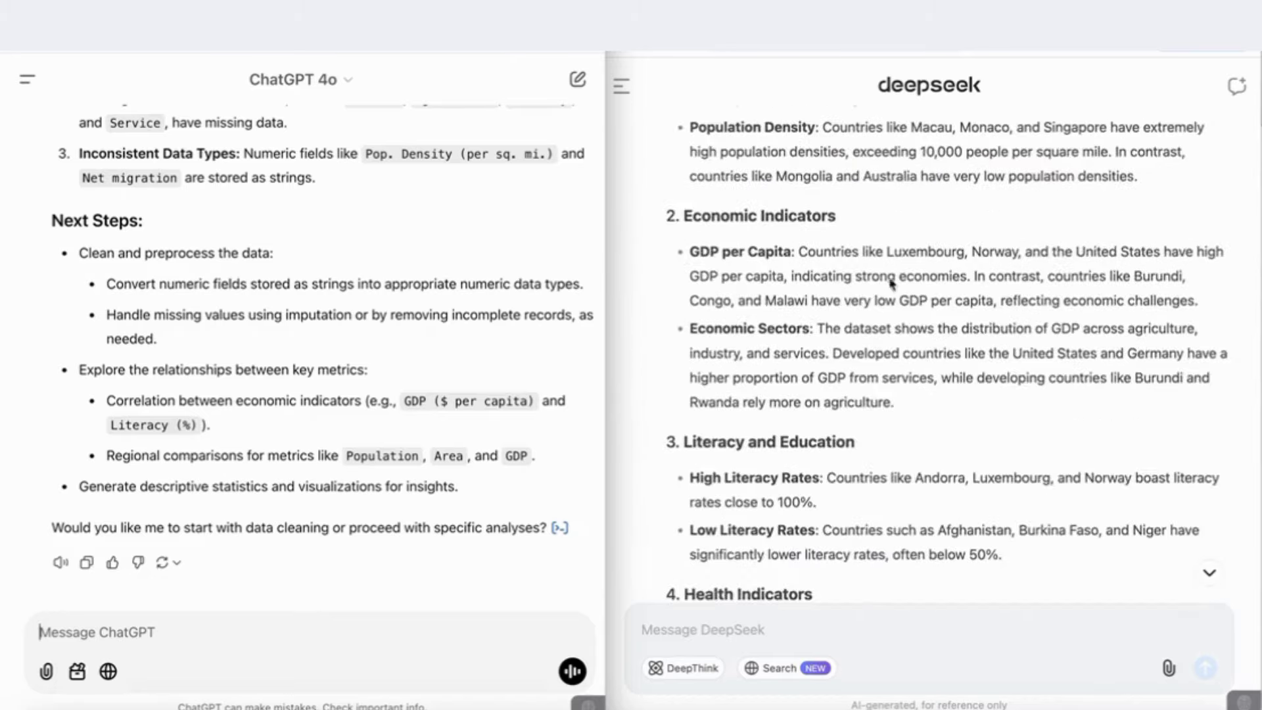
scroll(911, 392, "down", 2)
scroll(911, 392, "down", 12)
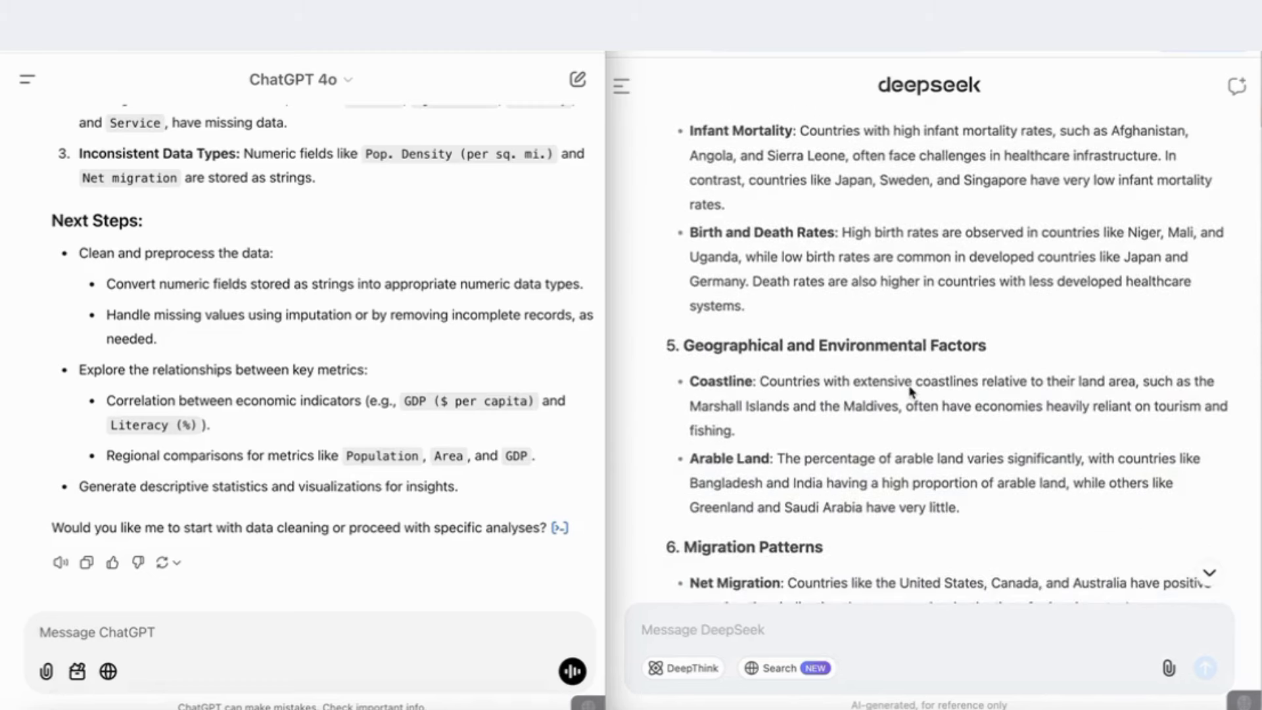
scroll(910, 393, "down", 8)
scroll(910, 392, "down", 7)
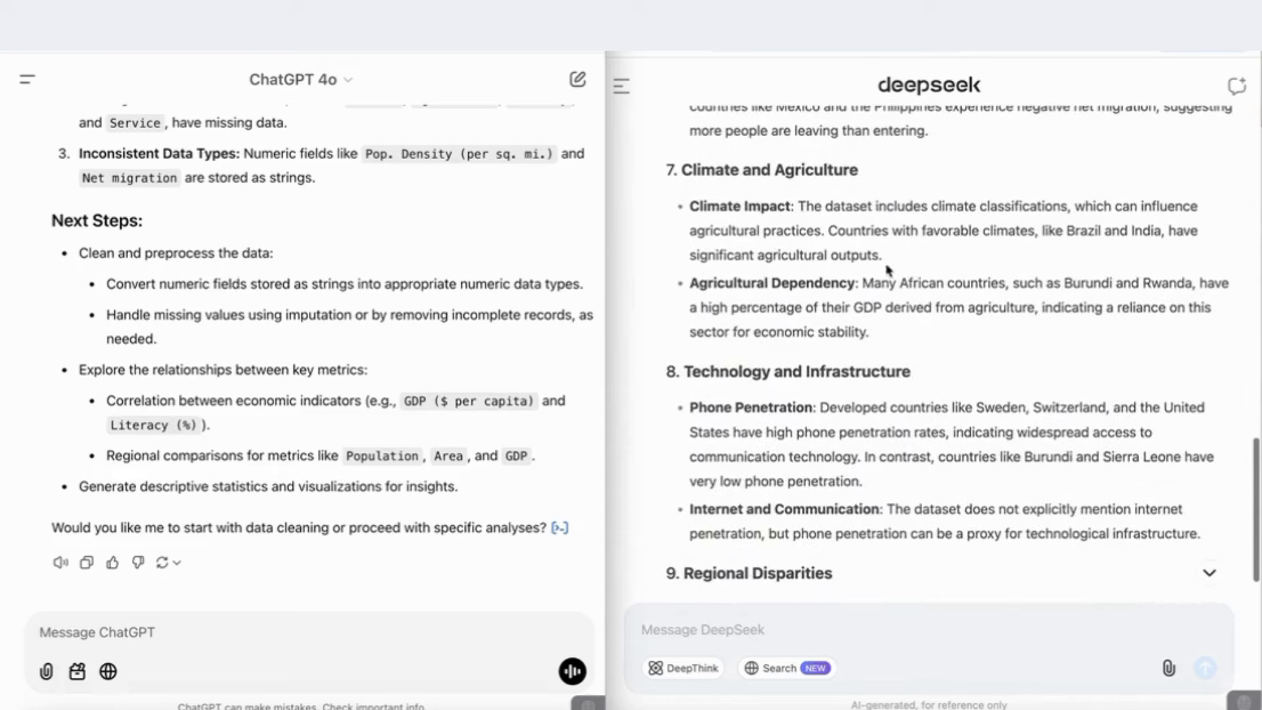
scroll(887, 355, "up", 7)
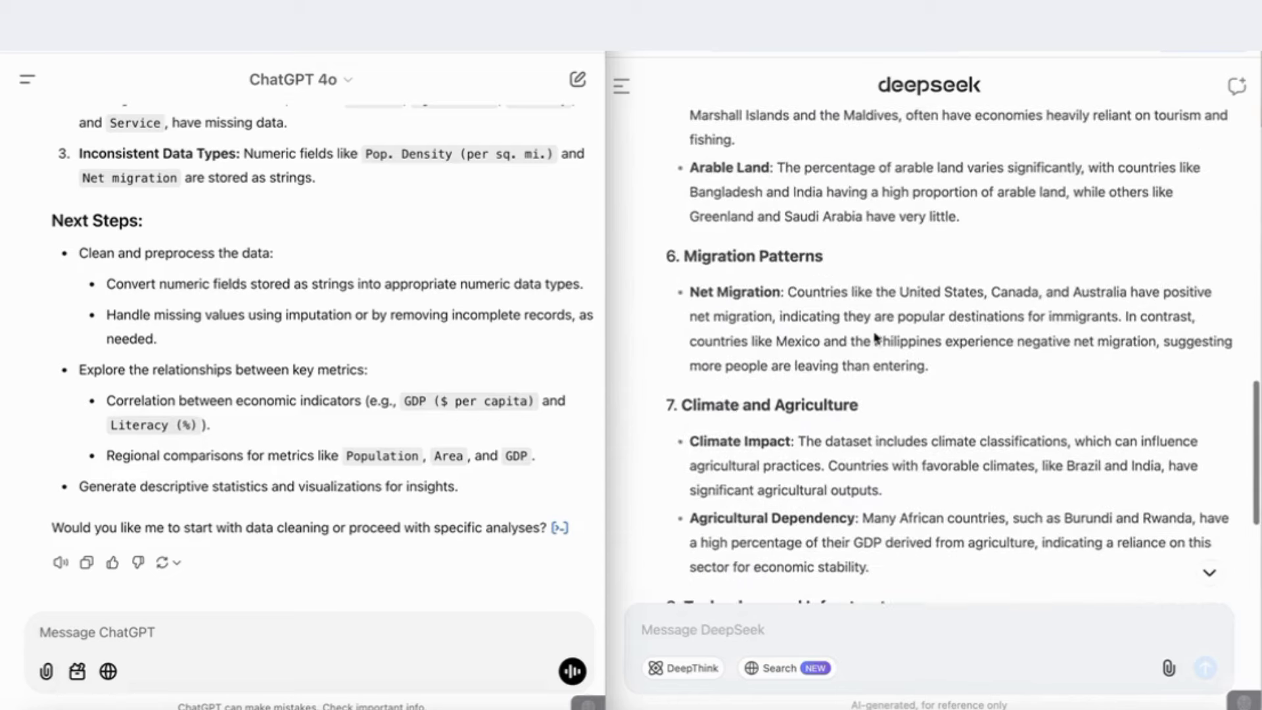
scroll(876, 338, "up", 20)
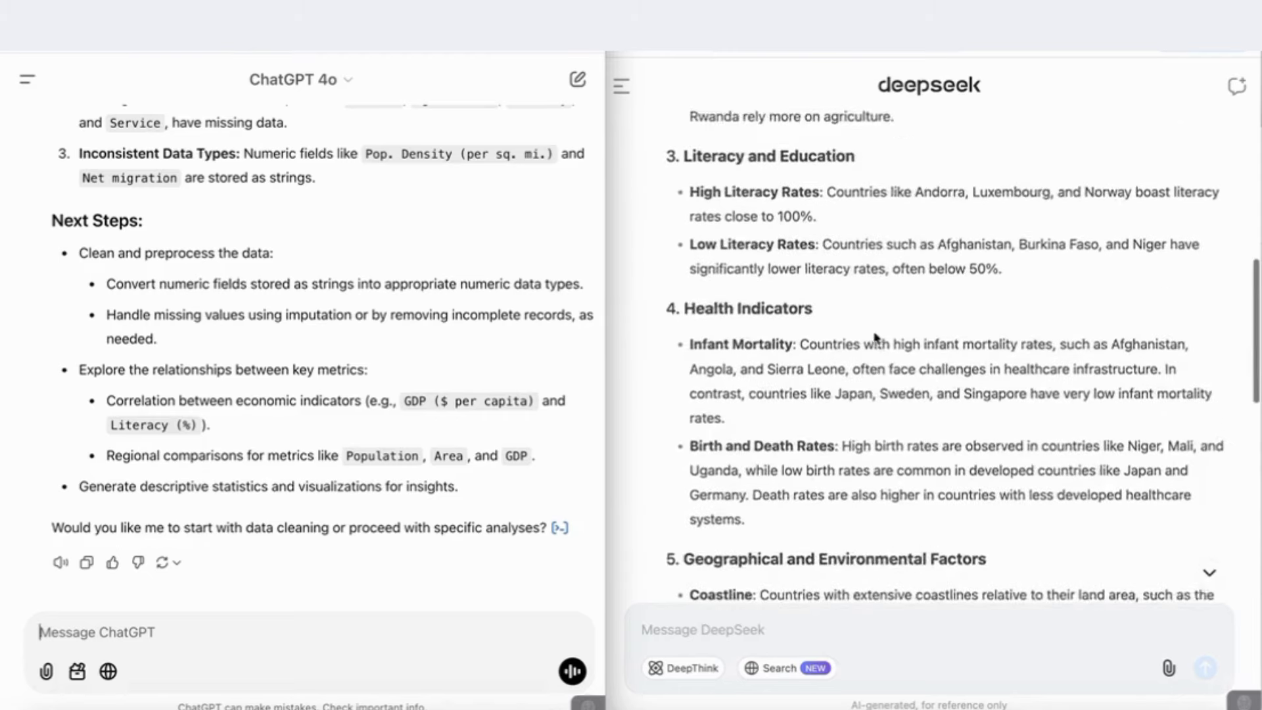
scroll(876, 337, "down", 14)
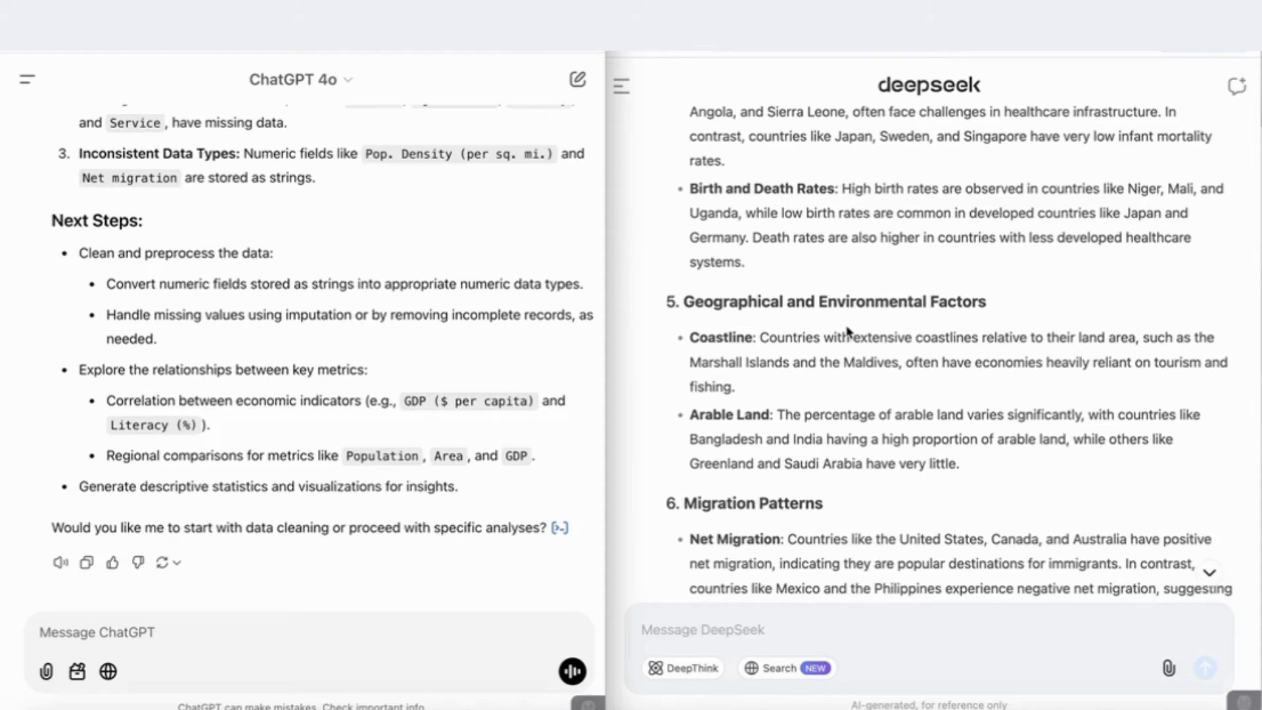
scroll(847, 332, "down", 7)
scroll(848, 332, "down", 15)
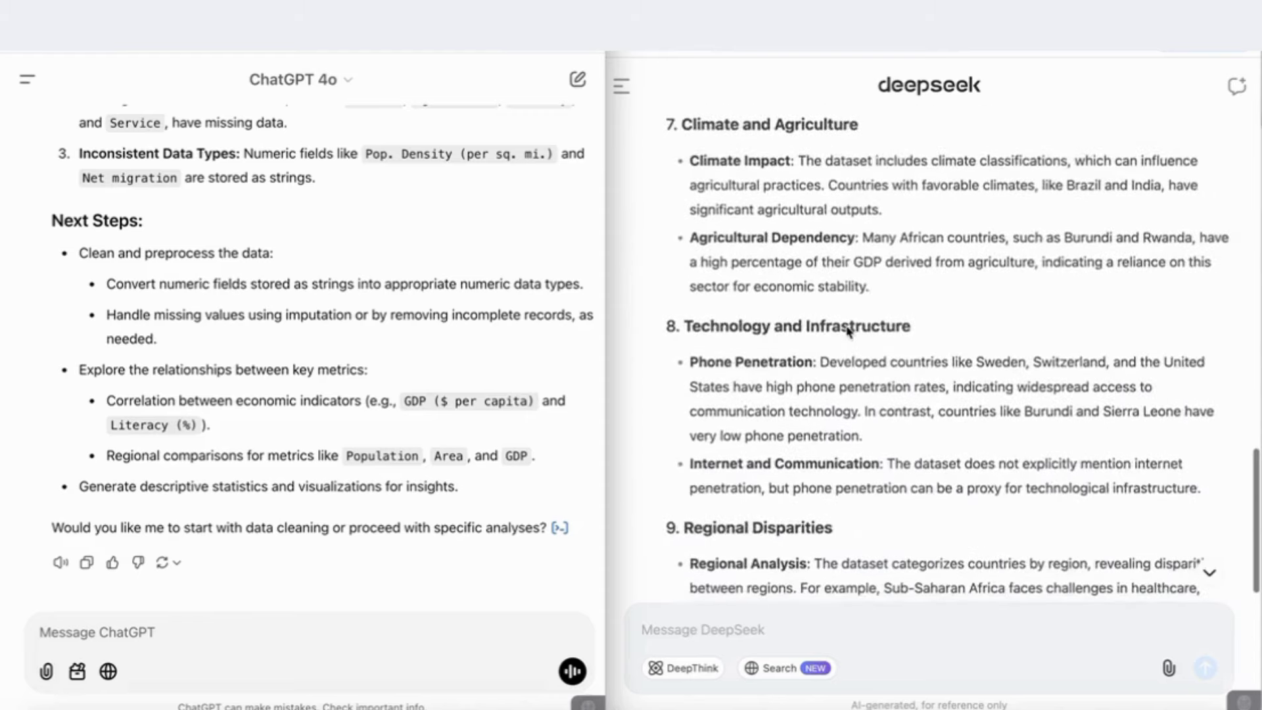
scroll(848, 331, "up", 15)
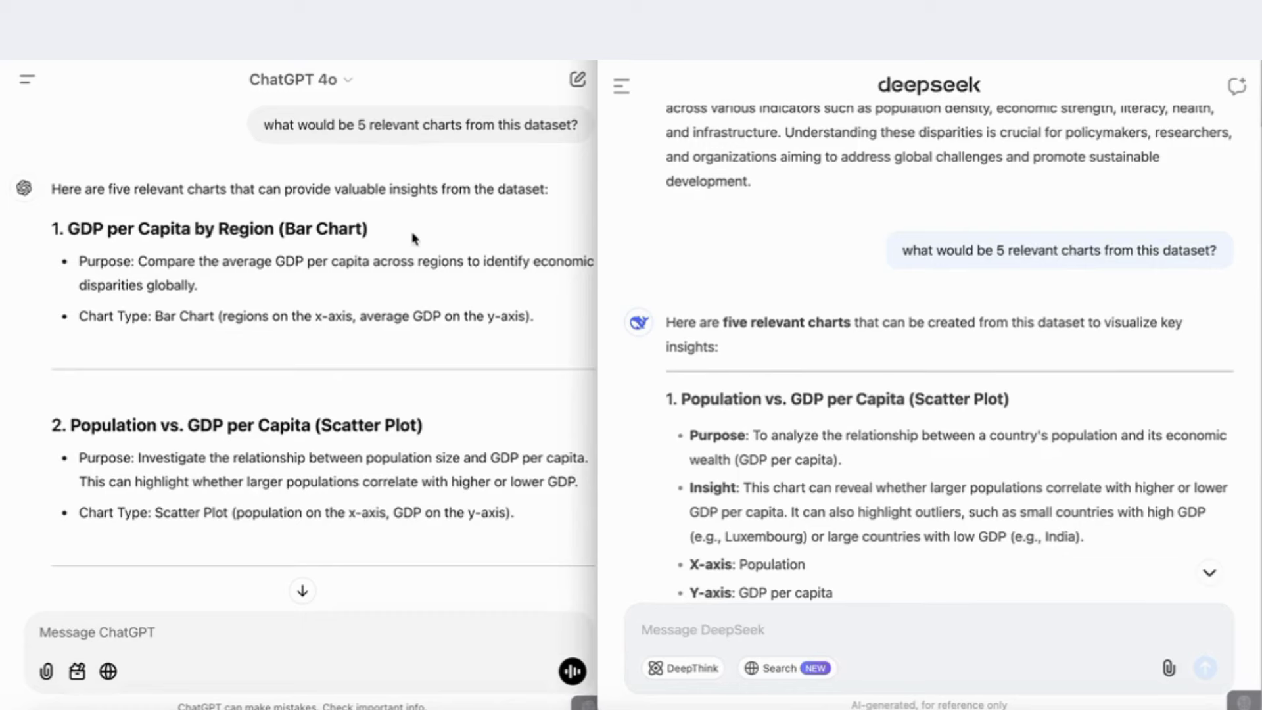
Look through both chatbots' five suggested charts and submit "visualize chart 1" to ChatGPT and DeepSeek.
scroll(414, 240, "down", 6)
scroll(710, 370, "down", 8)
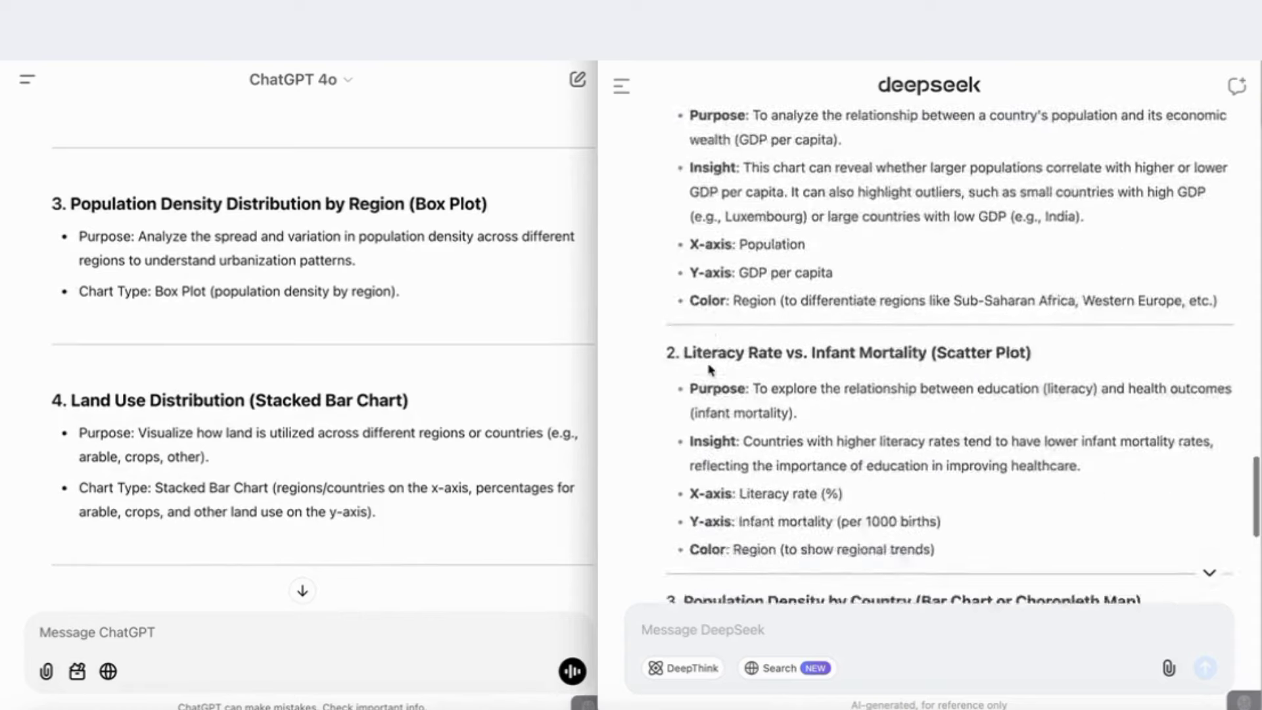
left_click(330, 624)
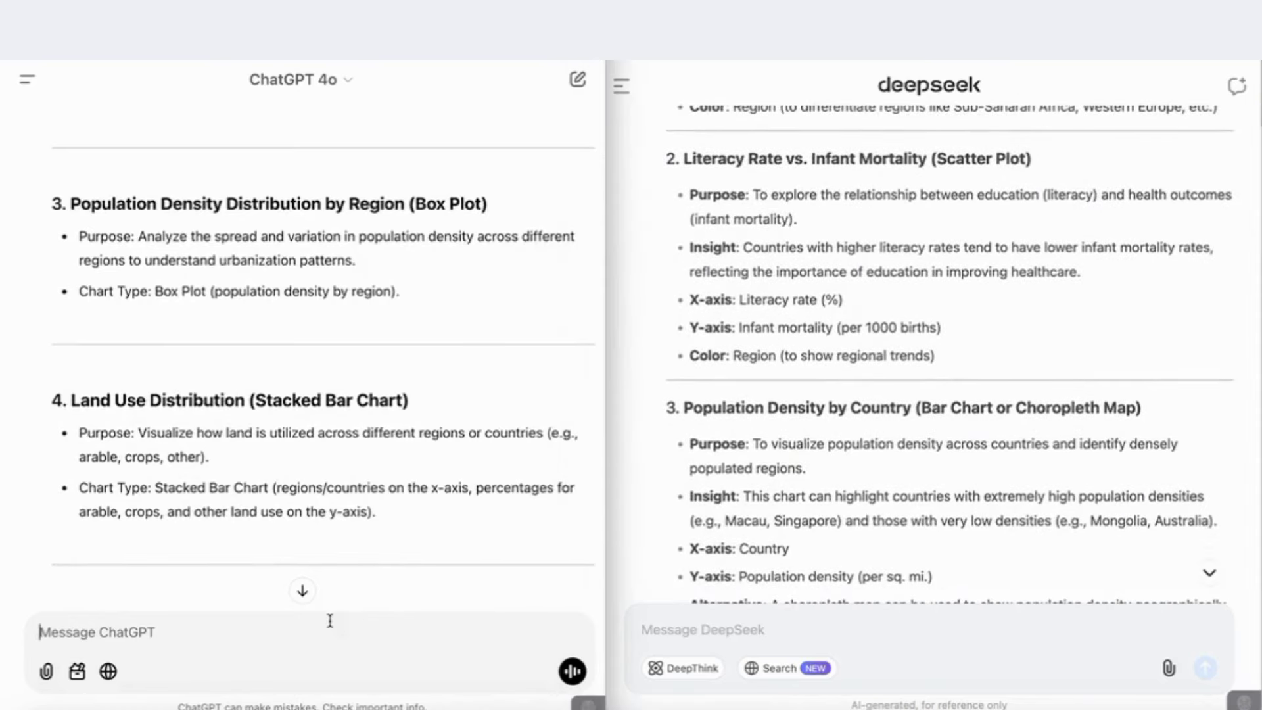
type("visualize chart 1")
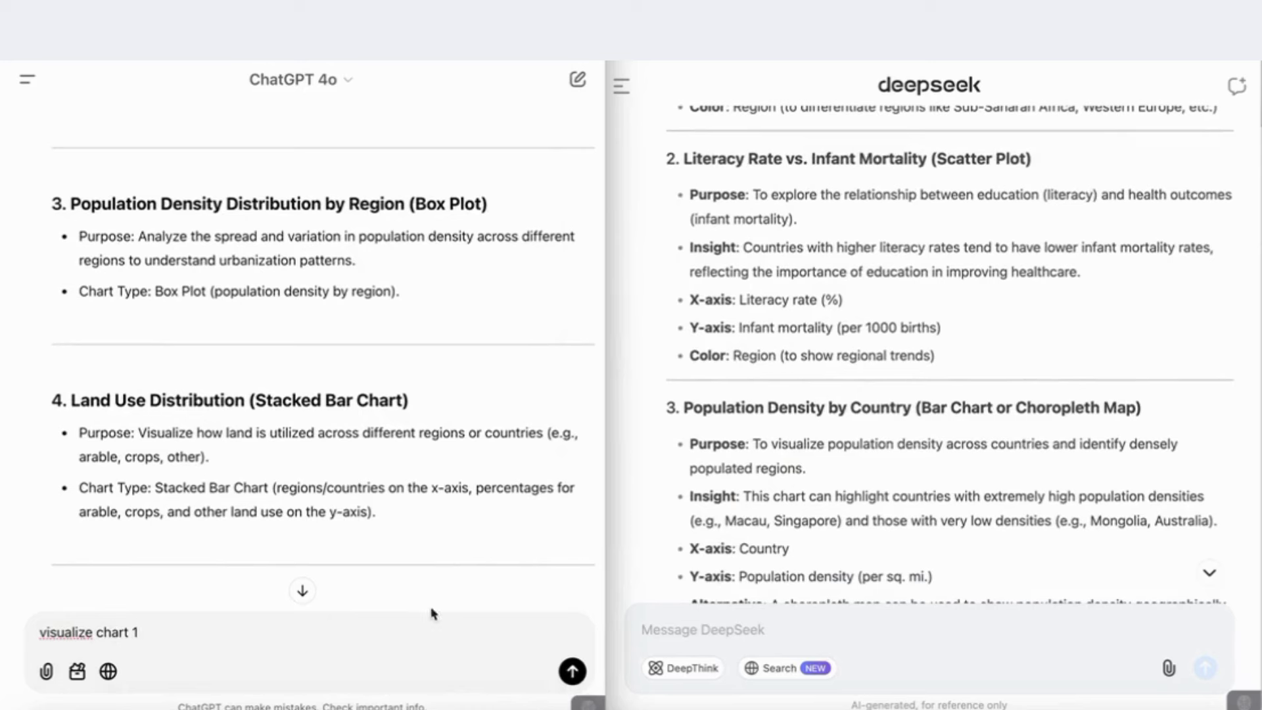
left_click(786, 621)
type("visualize chart 1")
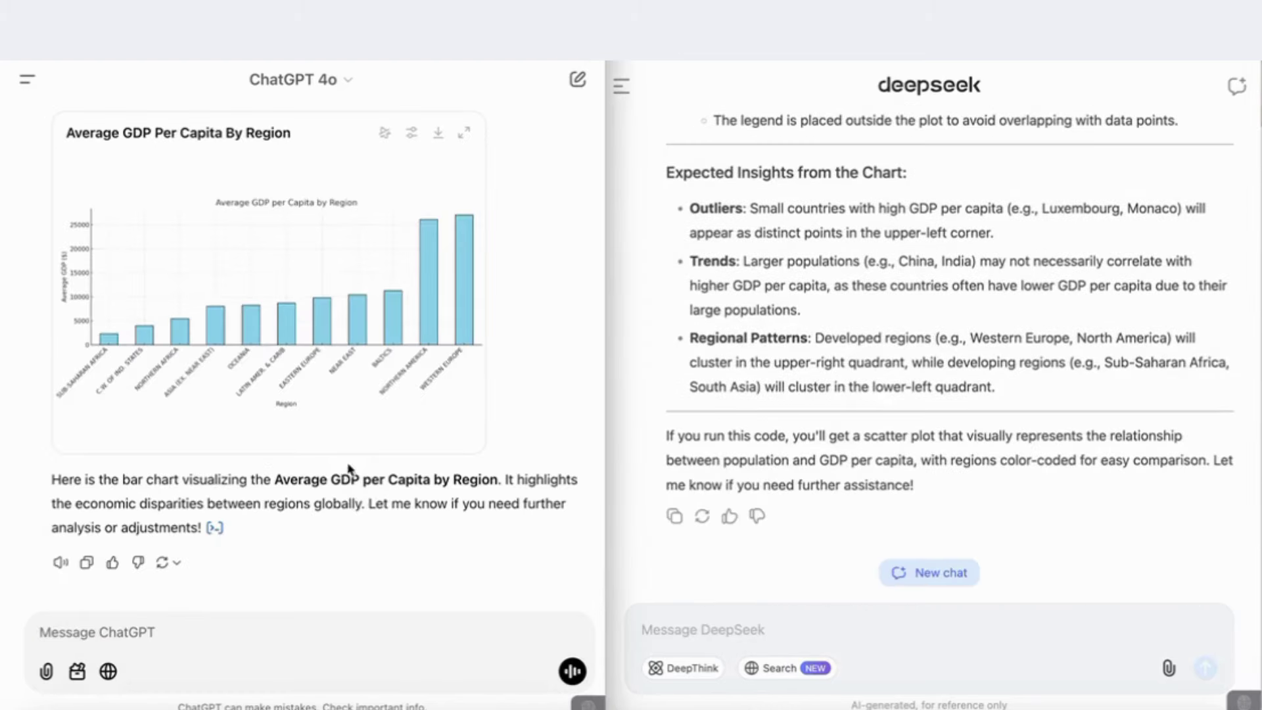
Examine DeepSeek's Python plotting code and its explanation for the Population vs. GDP per Capita scatter plot.
scroll(780, 369, "up", 10)
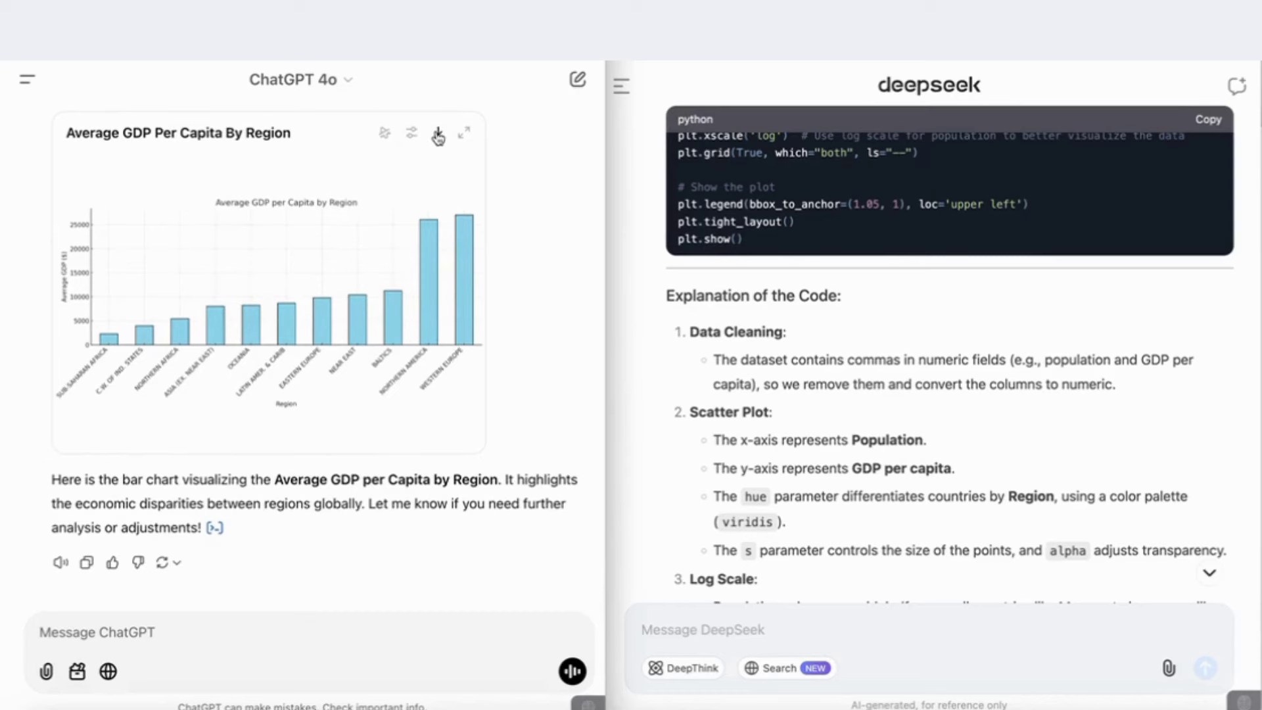
scroll(747, 281, "up", 2)
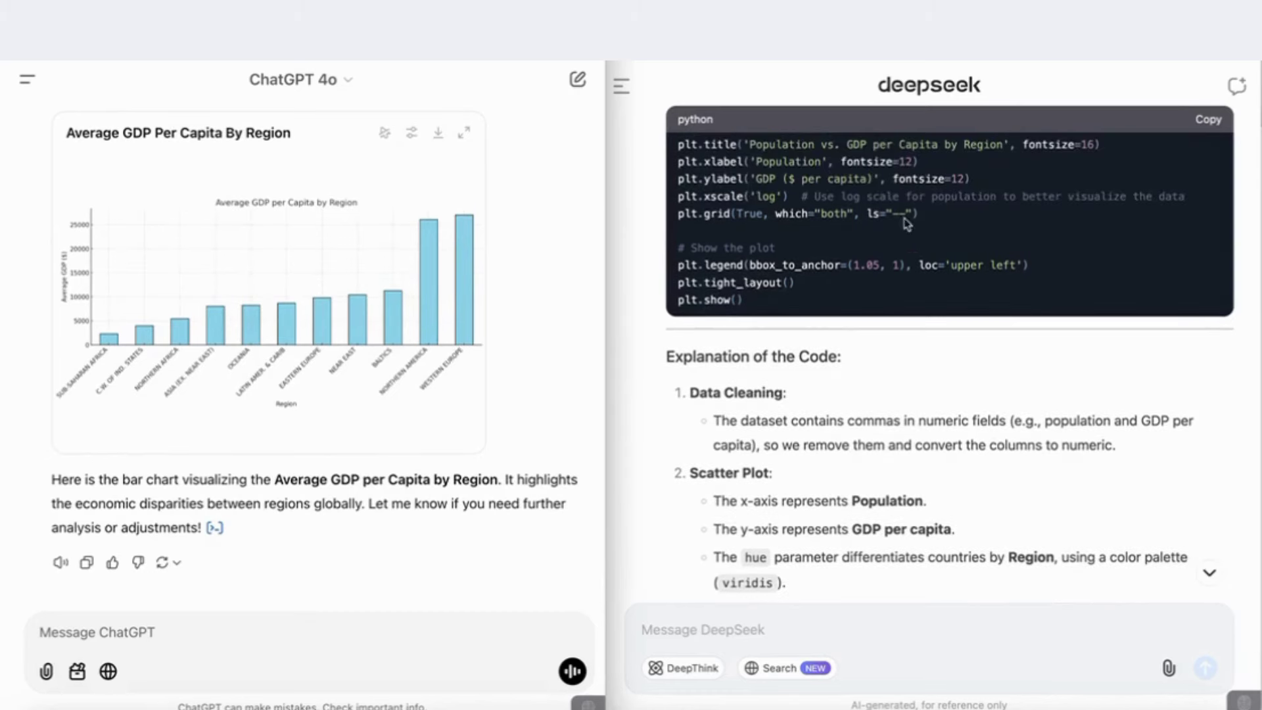